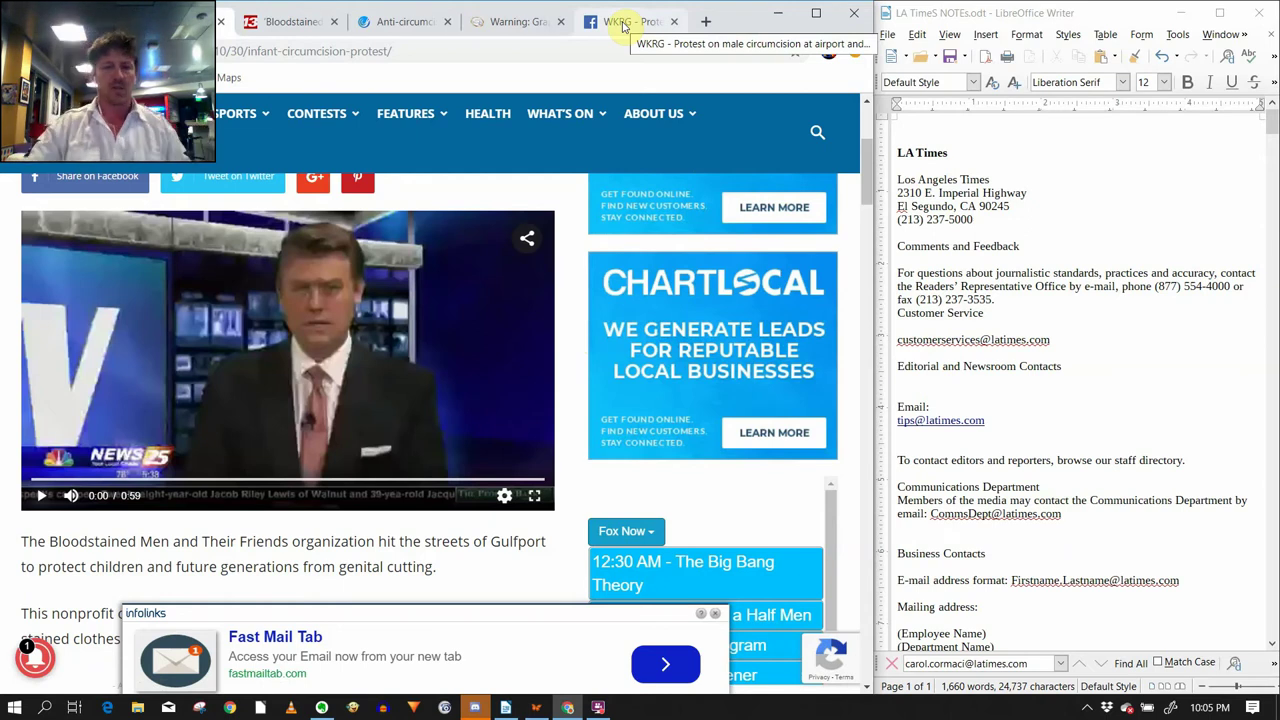
# Play part of the WKRG Facebook live video about the male circumcision protest and pause it.
pyautogui.click(624, 26)
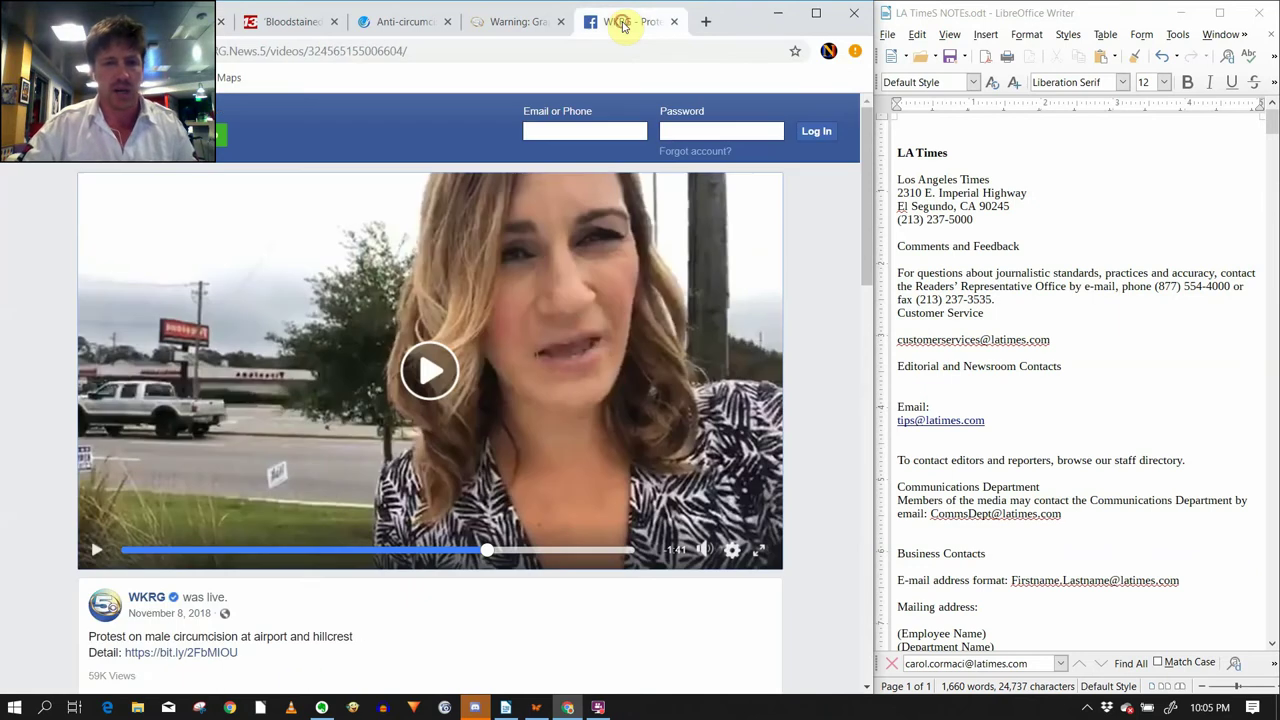
pyautogui.click(420, 378)
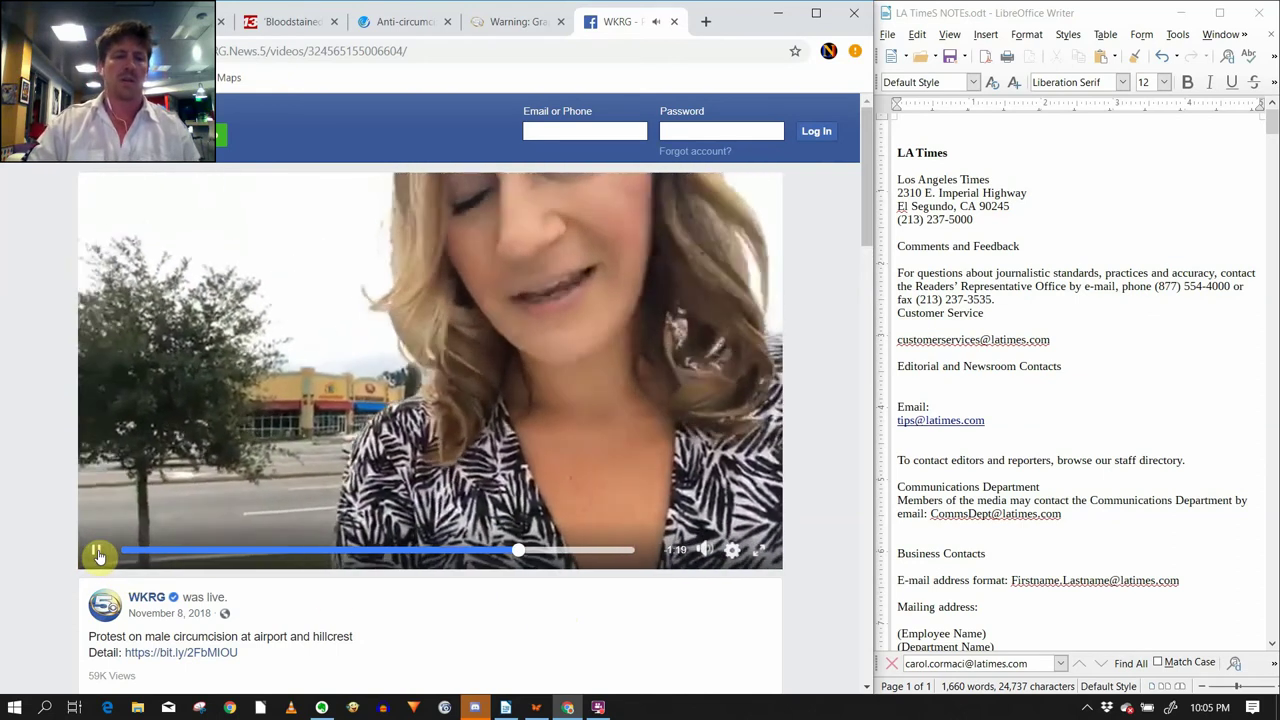
pyautogui.click(98, 555)
# Play the News 25 report embedded in the "Infant Circumcision Protest" article.
pyautogui.click(178, 24)
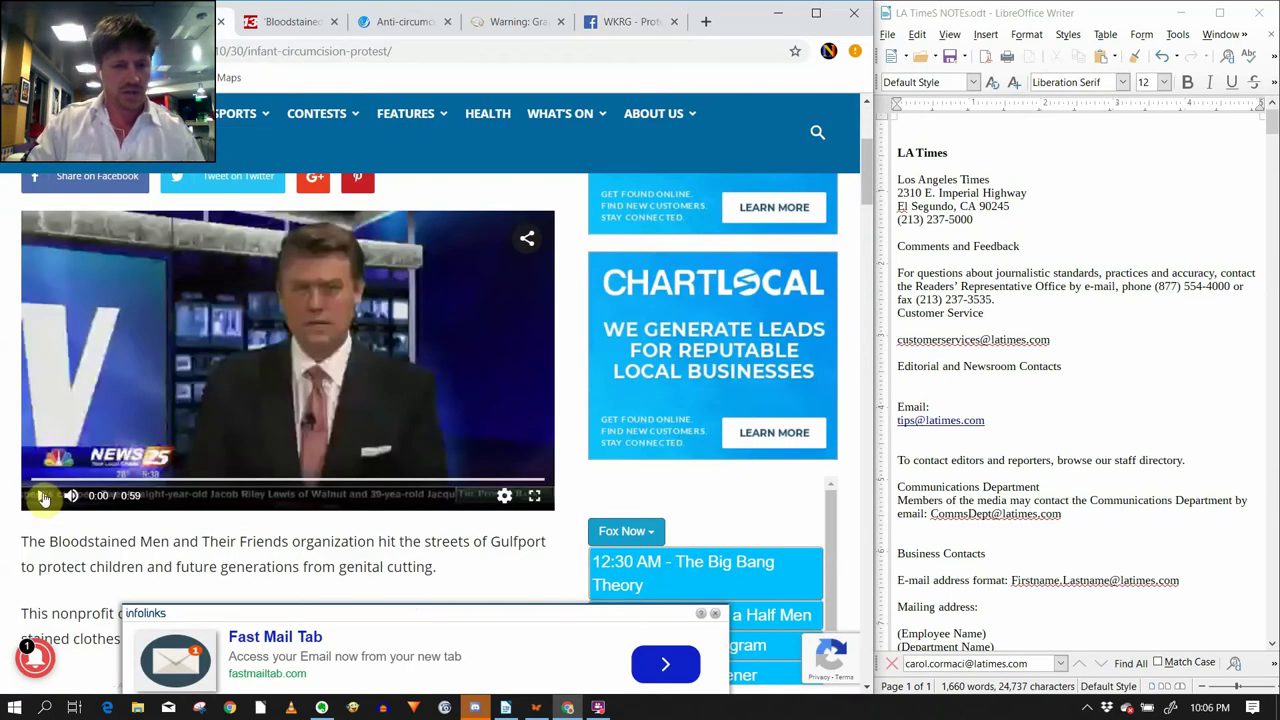
pyautogui.click(628, 24)
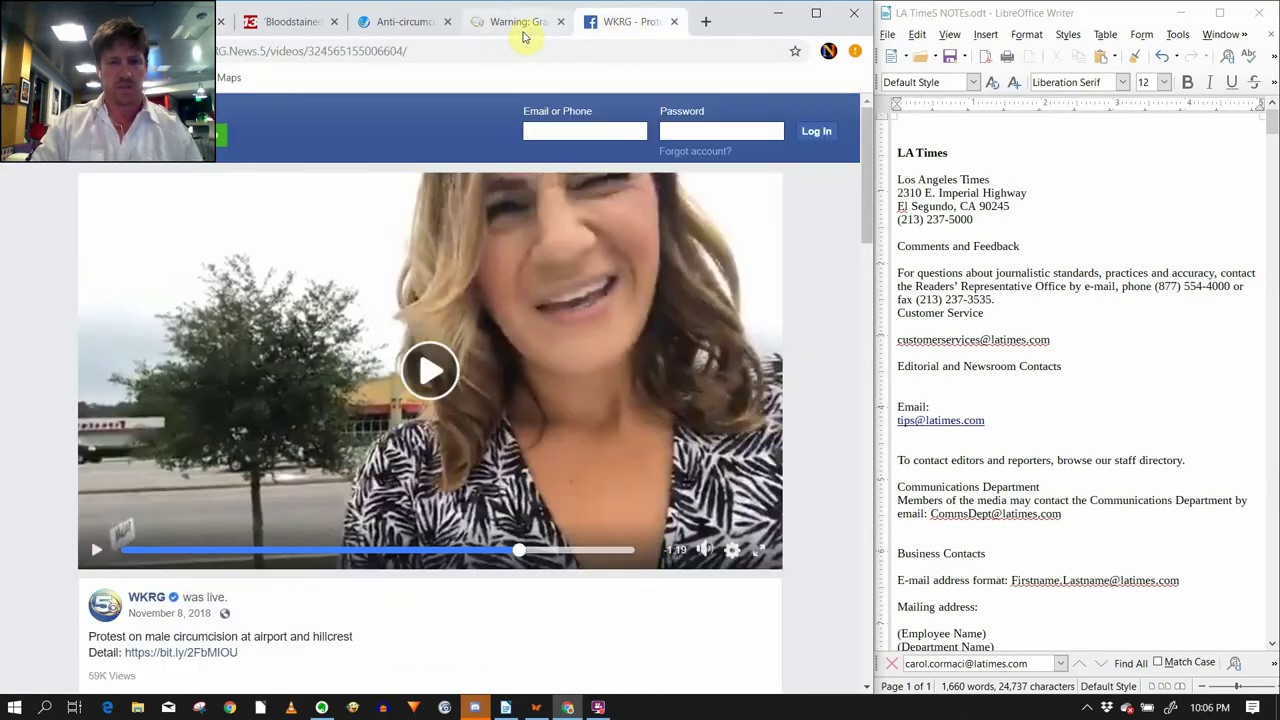
pyautogui.click(165, 18)
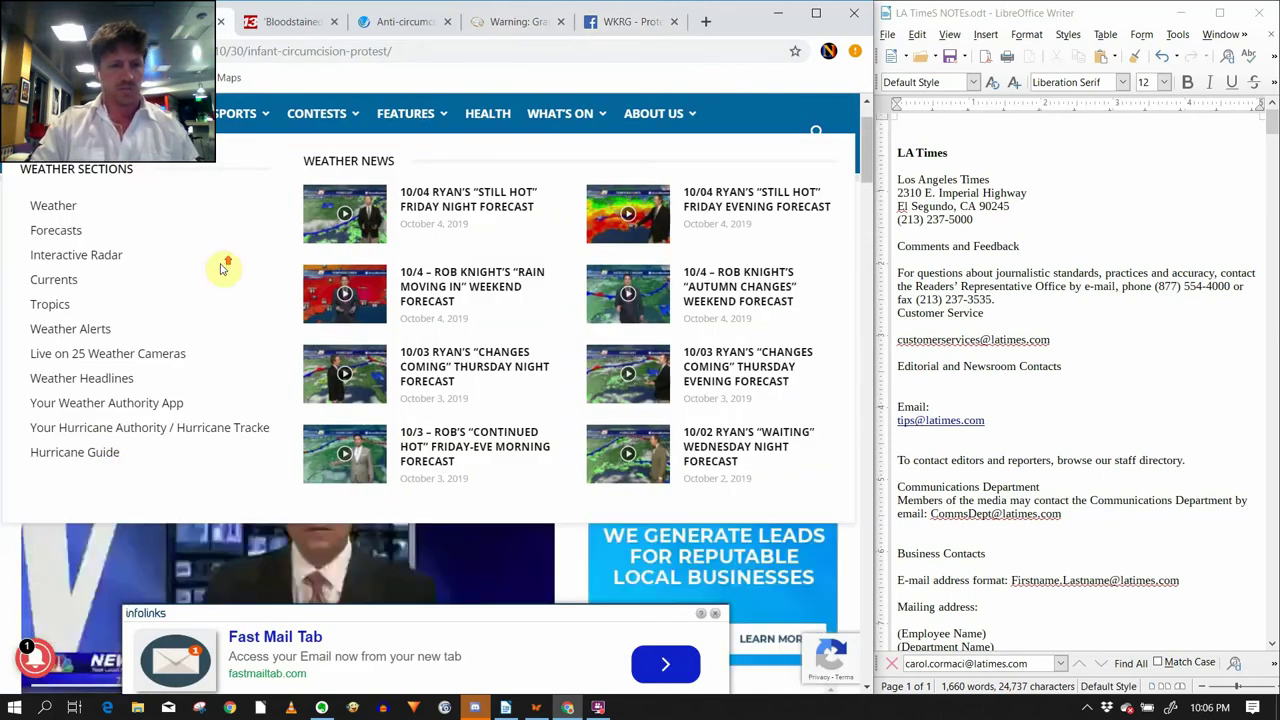
pyautogui.moveTo(88, 205)
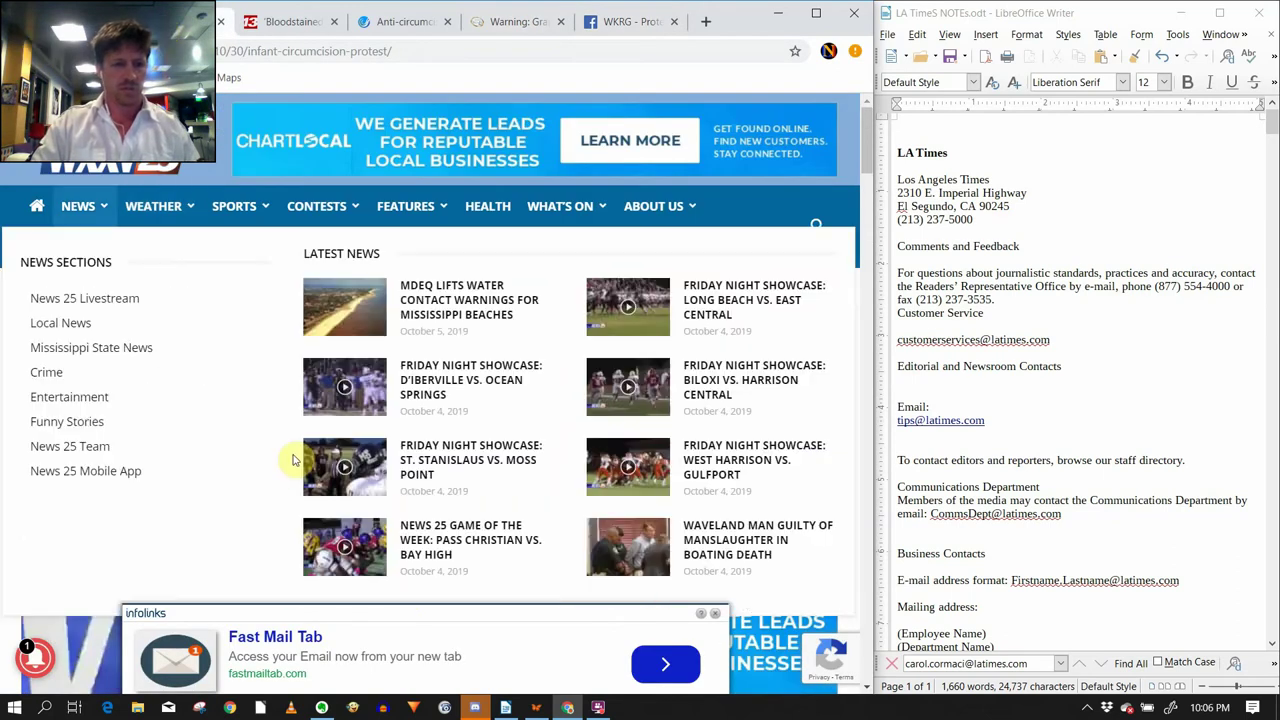
pyautogui.scroll(-5, 297, 457)
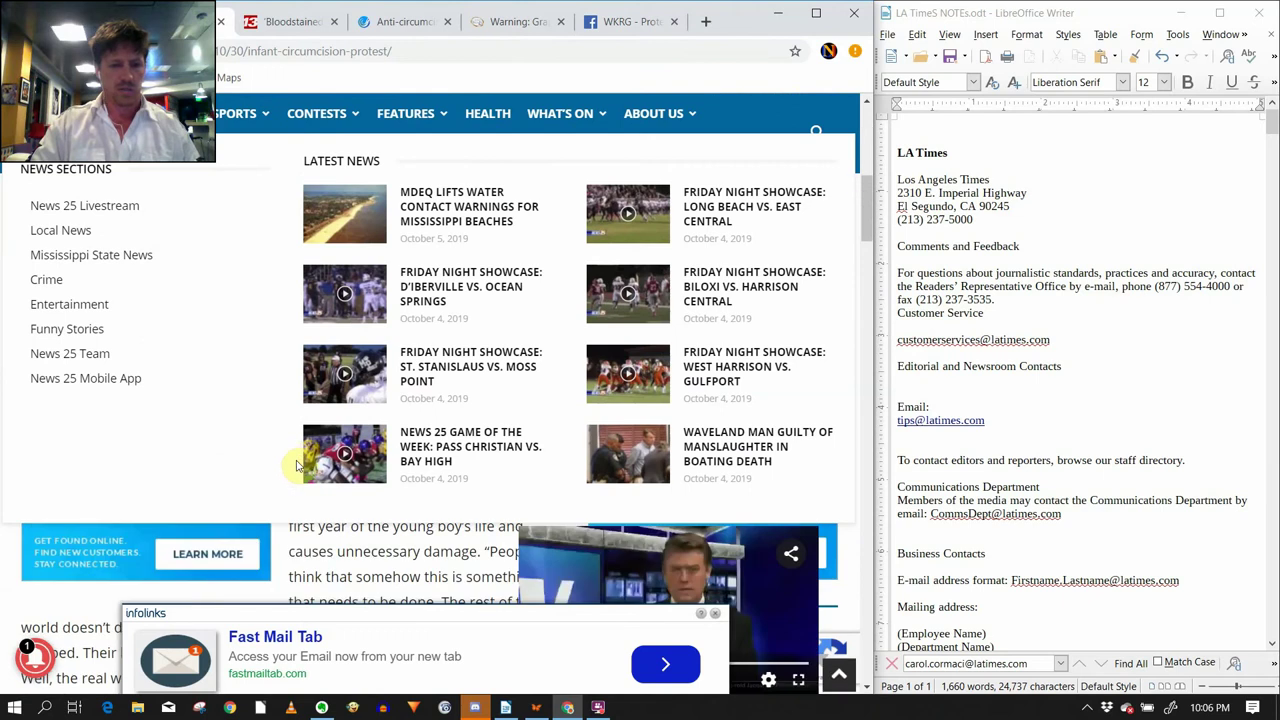
pyautogui.scroll(4, 757, 437)
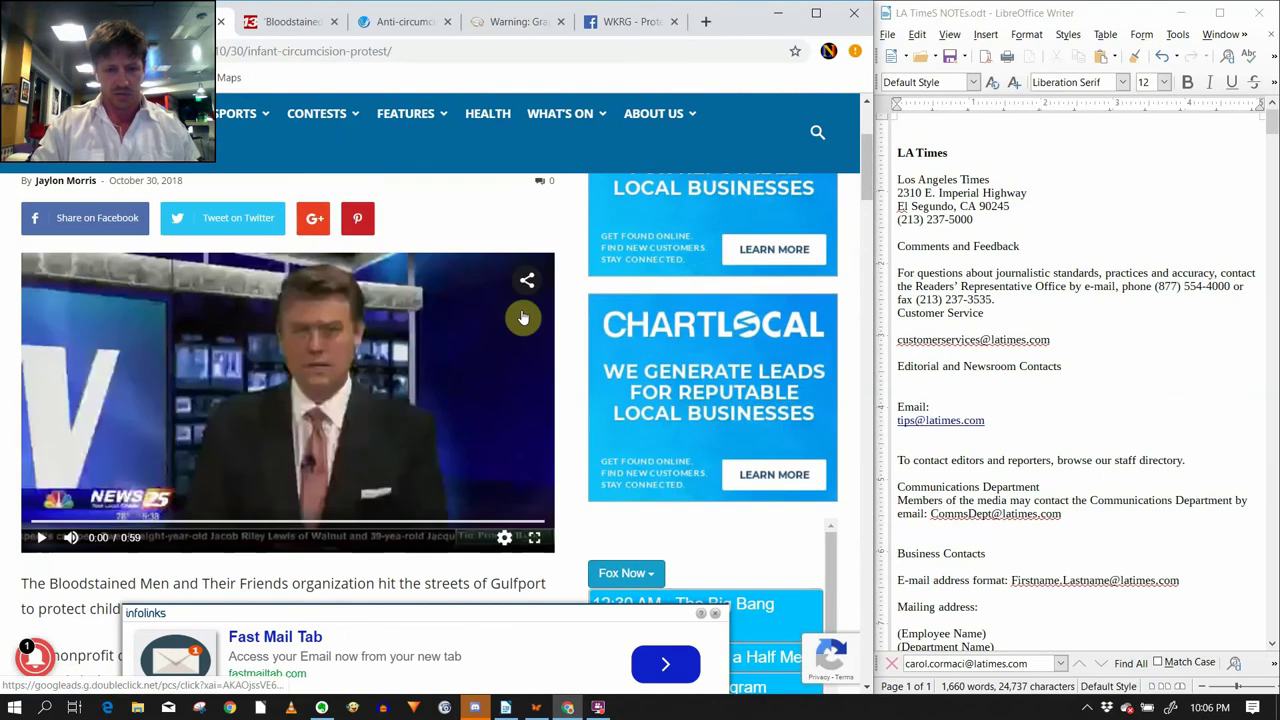
pyautogui.click(36, 541)
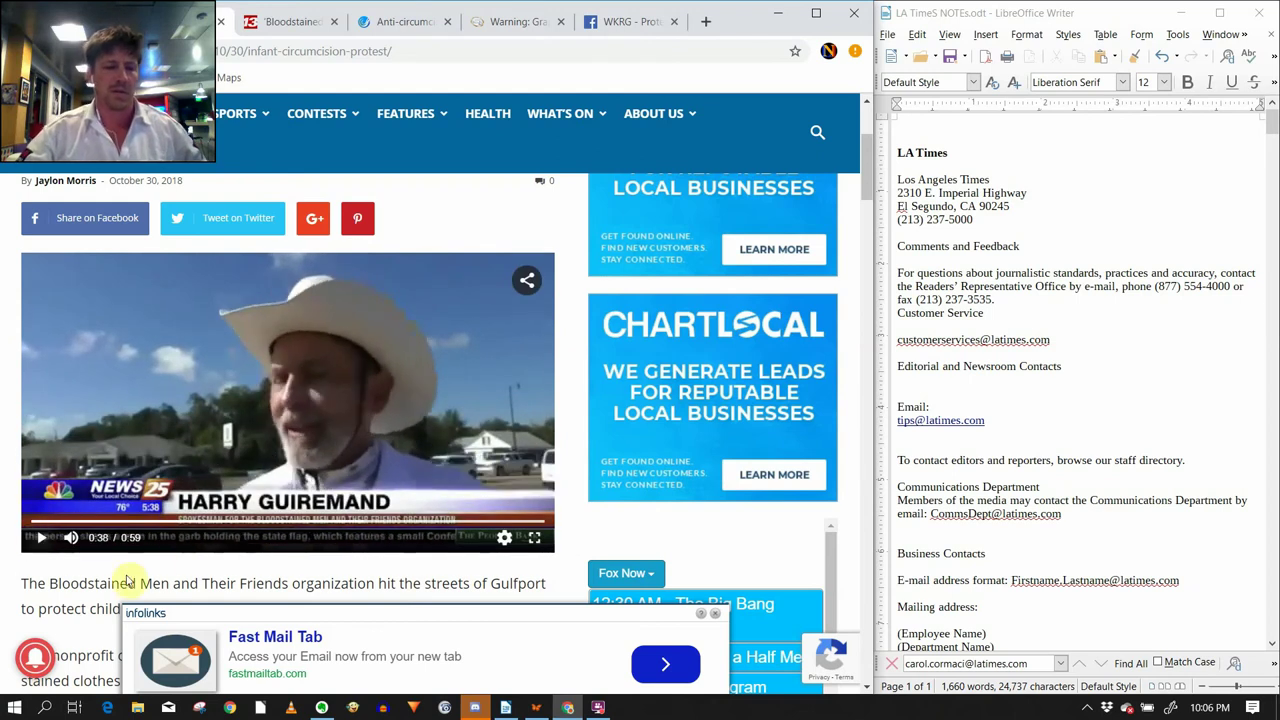
# Read through the "Infant Circumcision Protest" article down to its tags and return to the headline.
pyautogui.scroll(-3, 128, 577)
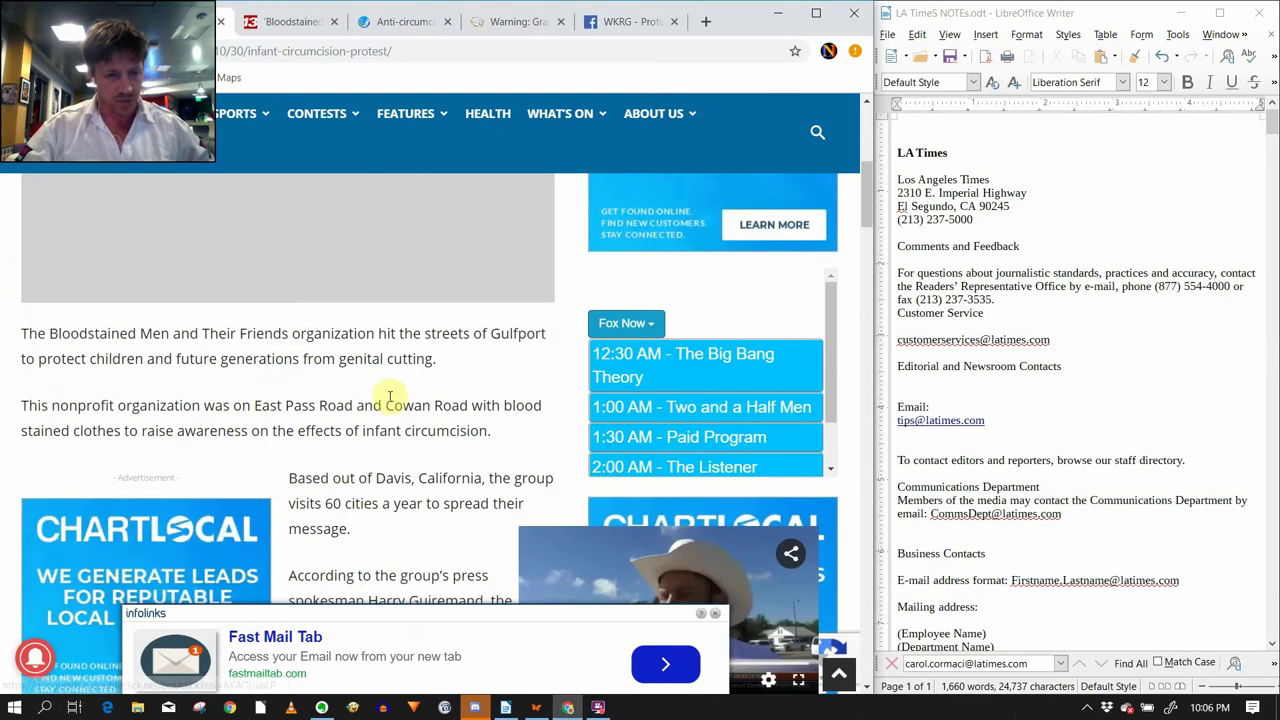
pyautogui.scroll(-6, 441, 430)
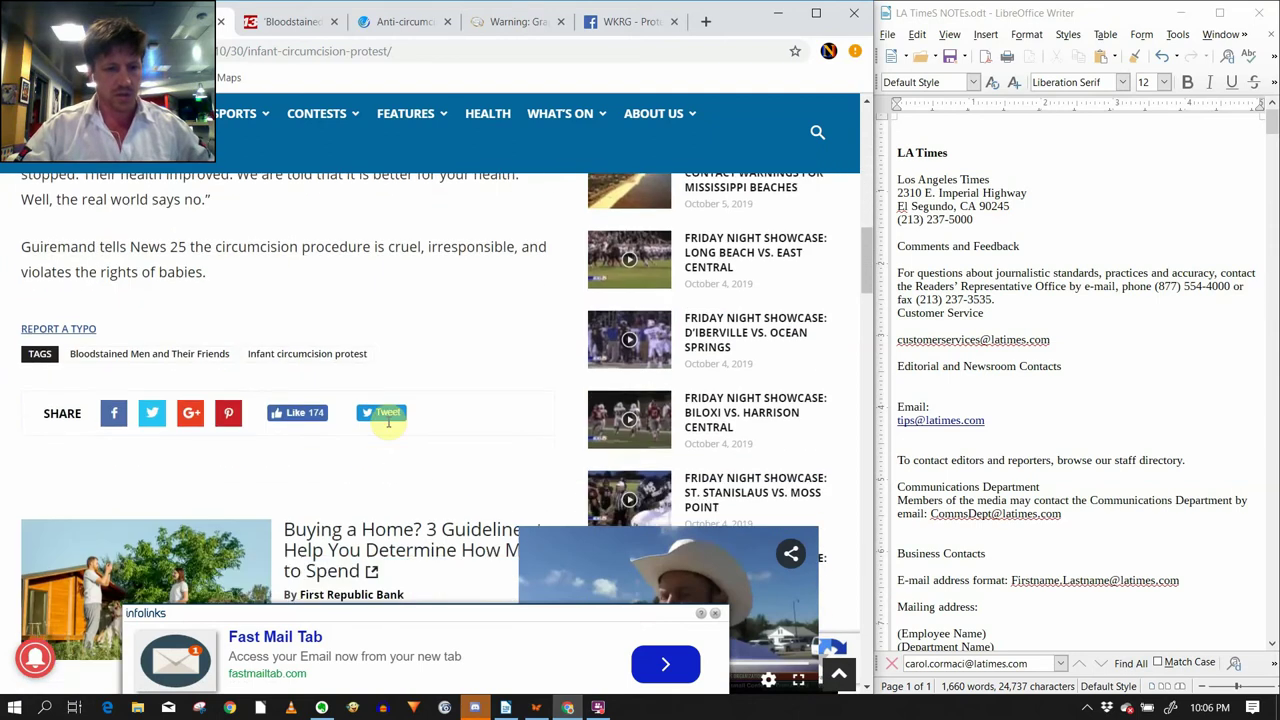
pyautogui.scroll(7, 390, 423)
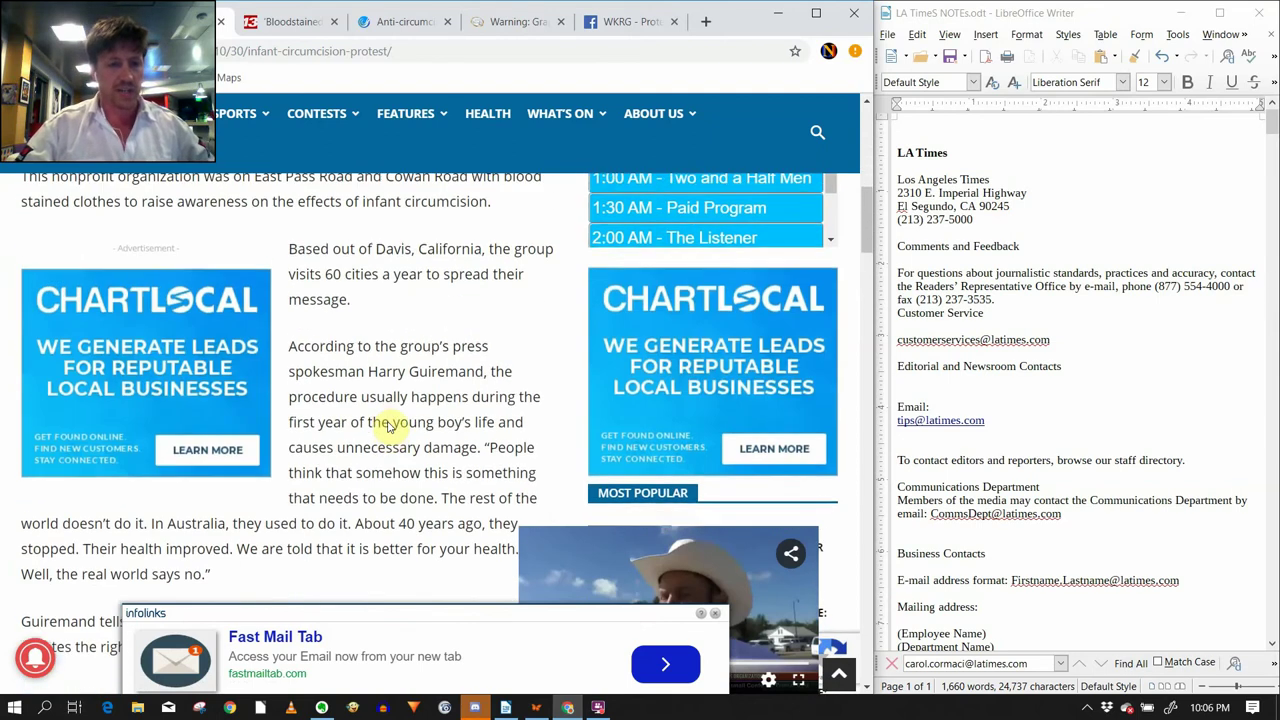
pyautogui.scroll(2, 387, 422)
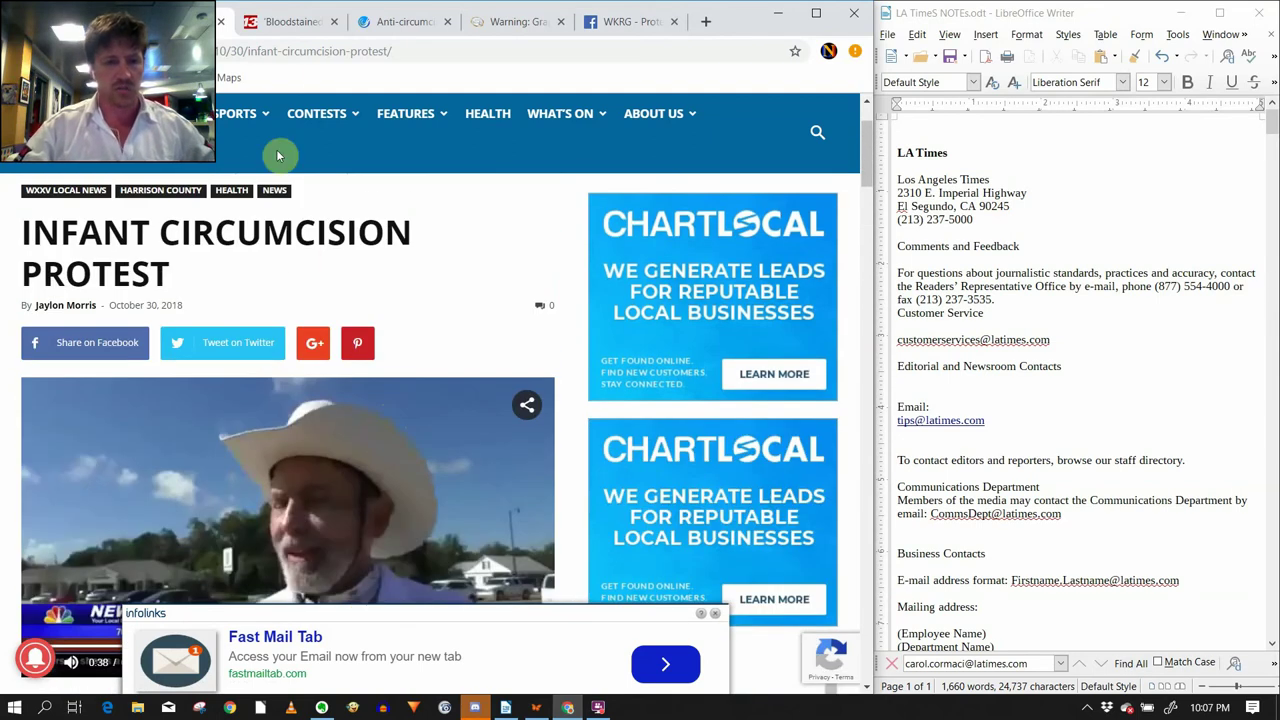
# Play part of the Pensacola News Journal video about the anti-circumcision protest and pause it.
pyautogui.click(290, 21)
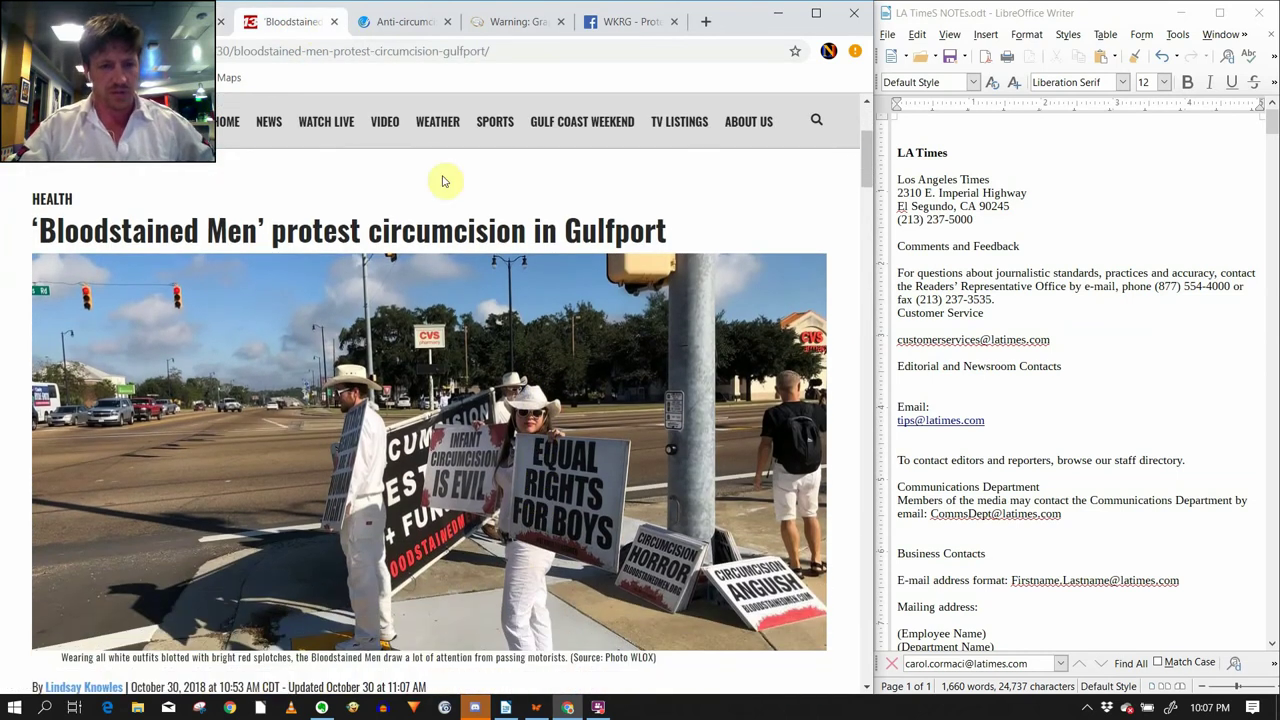
pyautogui.click(412, 22)
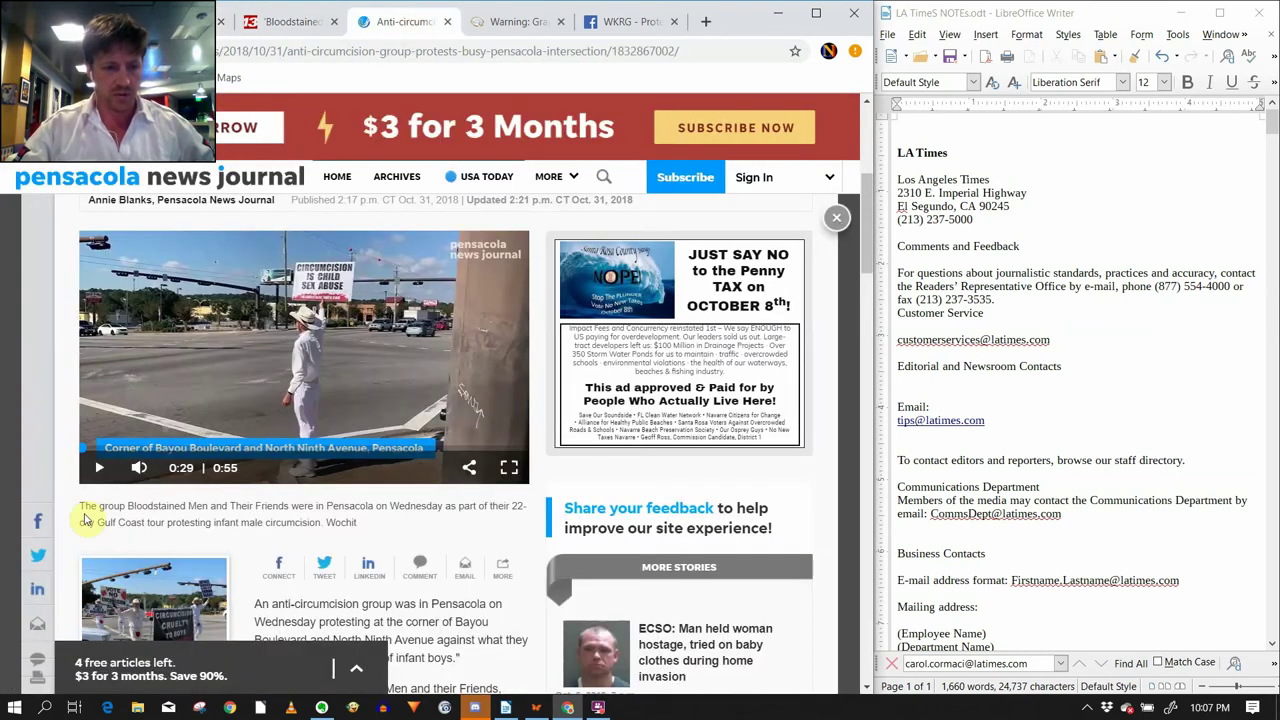
pyautogui.click(97, 478)
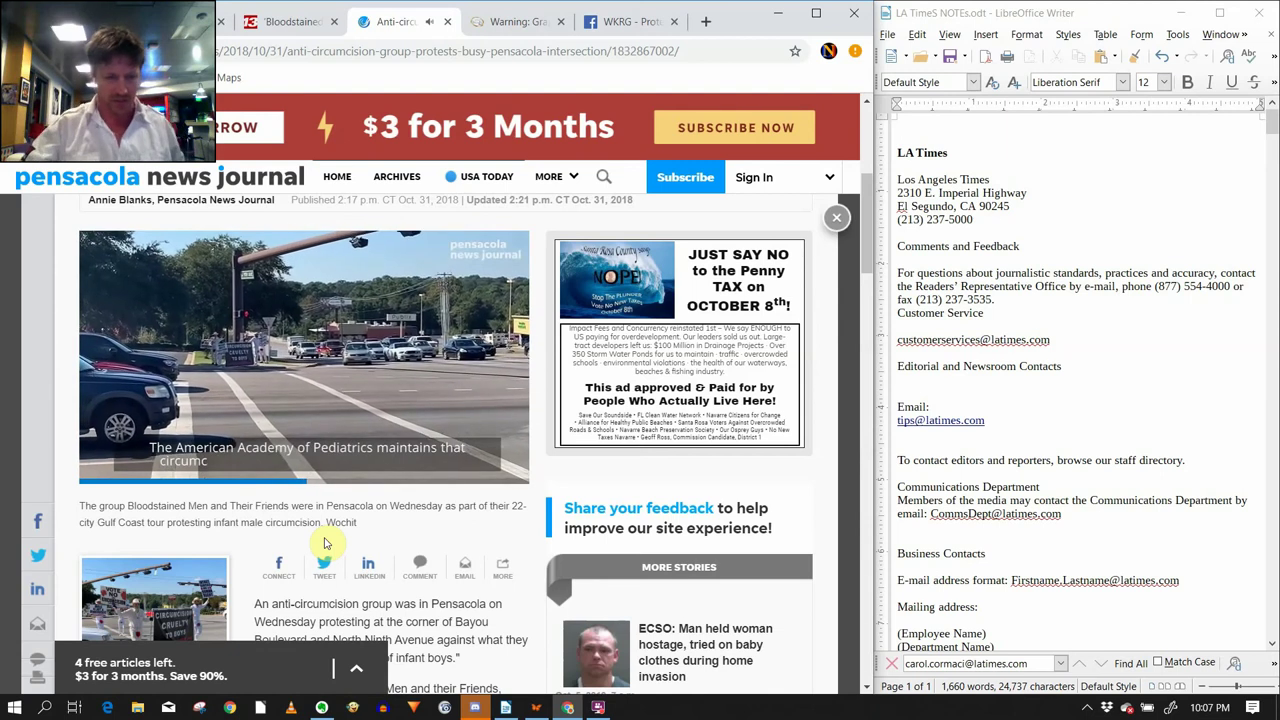
pyautogui.moveTo(95, 468)
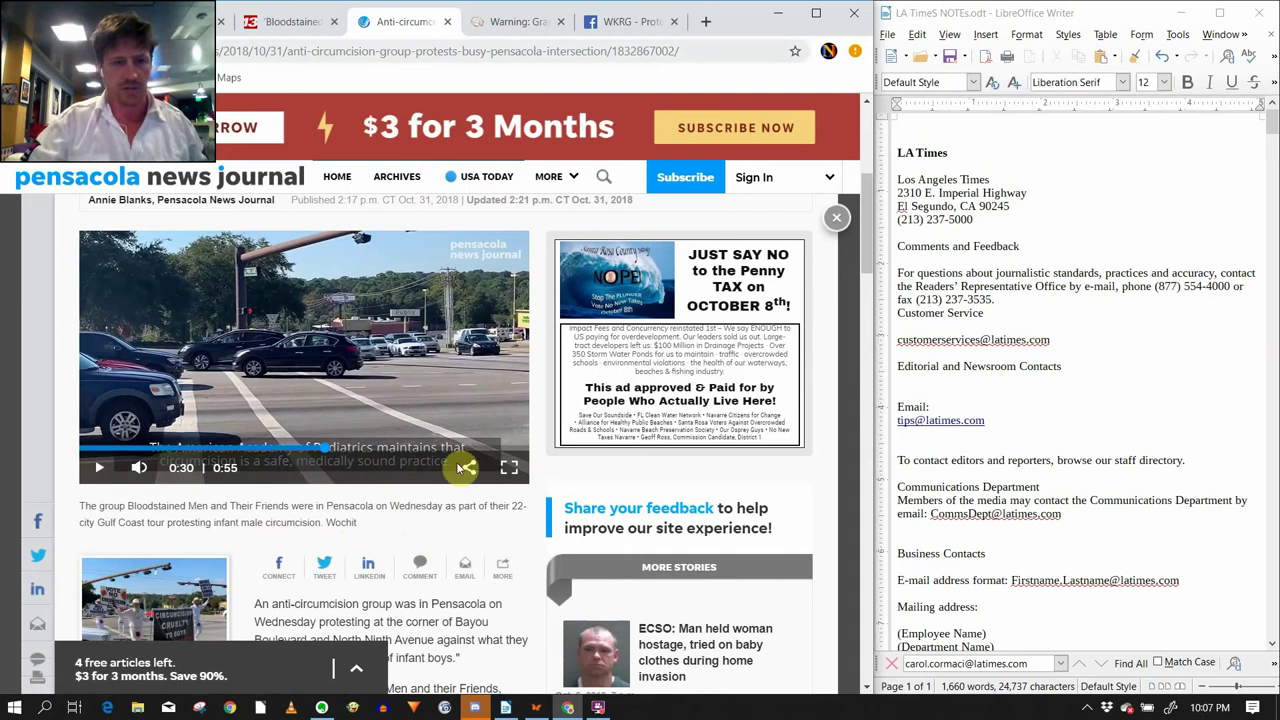
# Skim the Pensacola News Journal article text below the protest video.
pyautogui.scroll(-3, 450, 520)
pyautogui.scroll(-3, 450, 520)
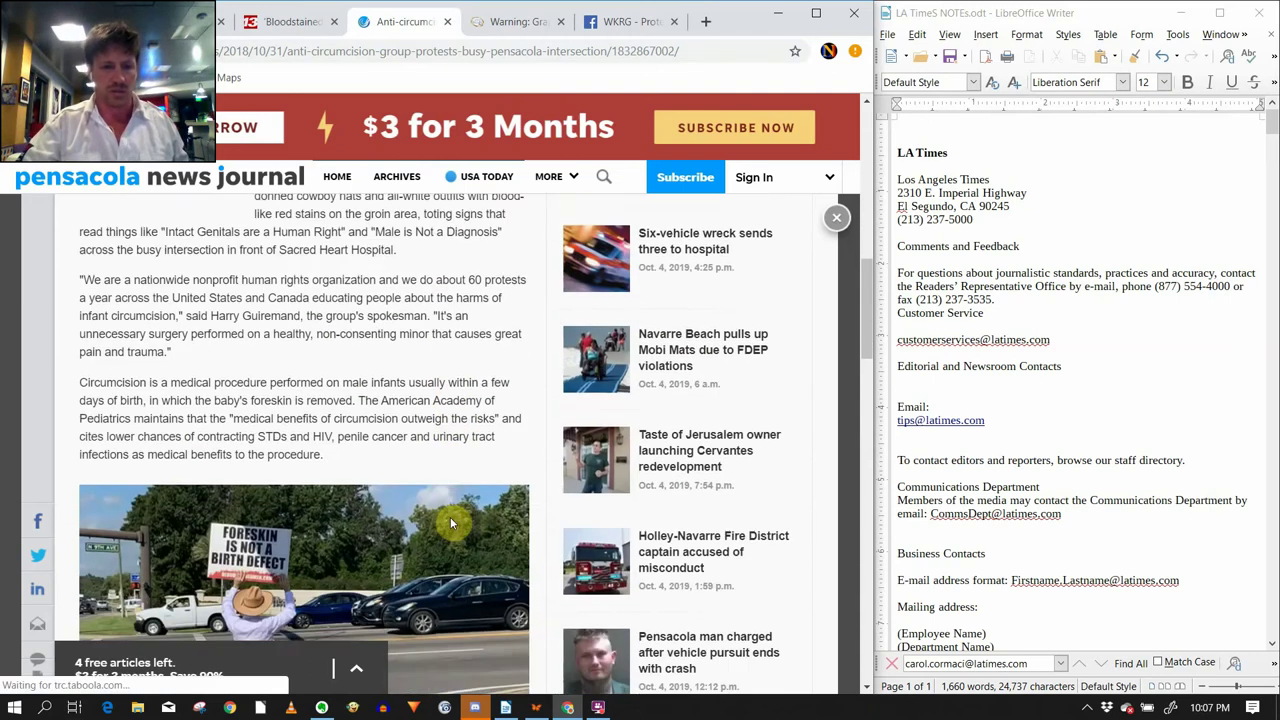
pyautogui.scroll(4, 450, 517)
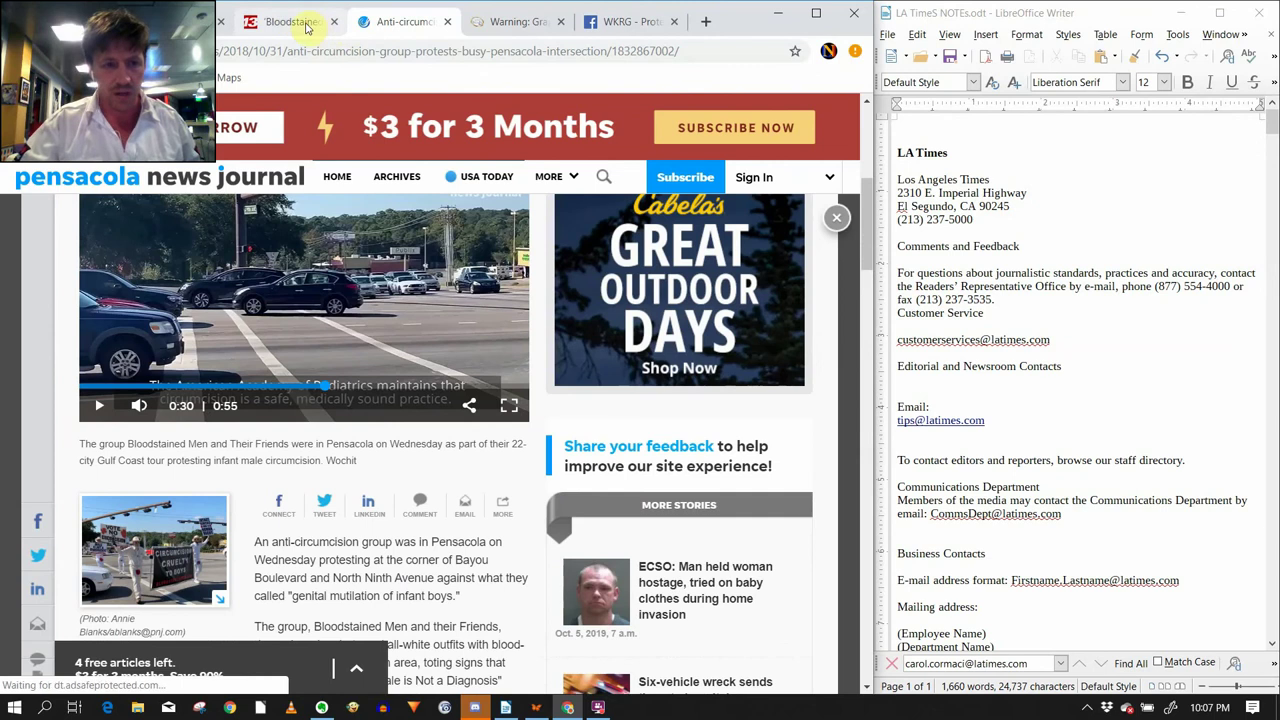
# Open the WLOX article on the Gulfport protest and examine its lead photo, opening paragraphs and embedded tweet.
pyautogui.click(288, 22)
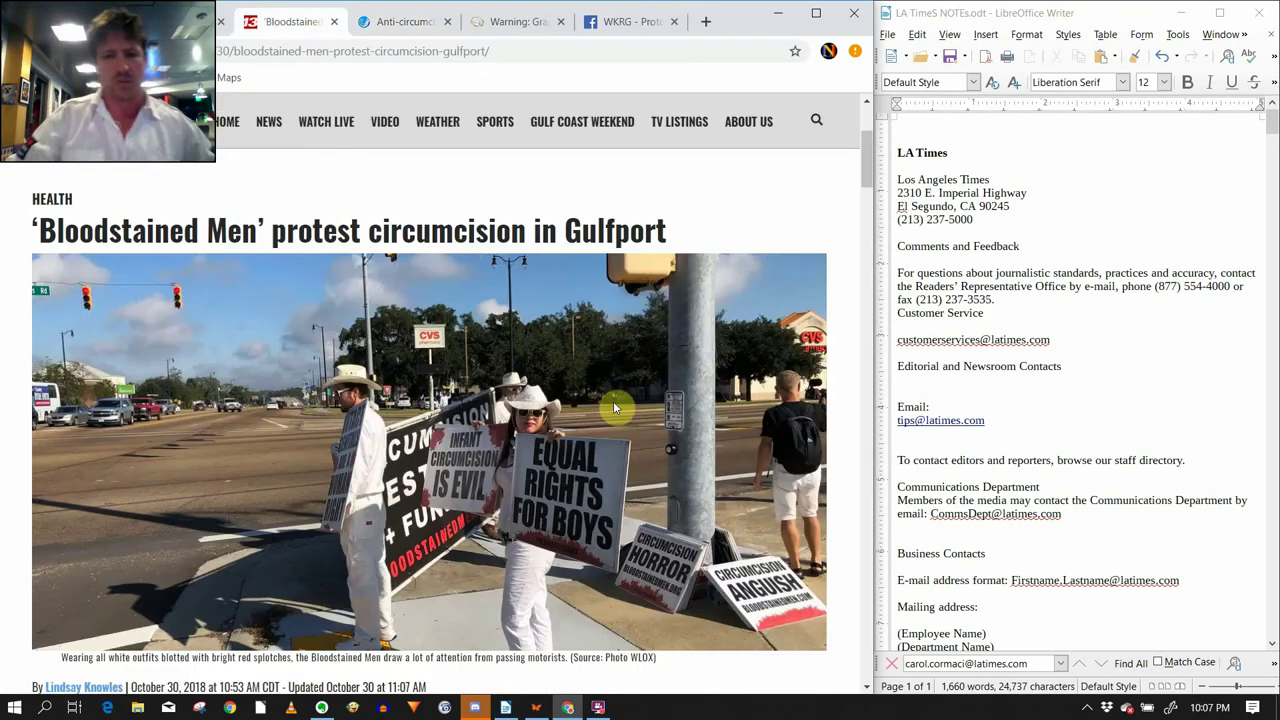
pyautogui.scroll(-3, 615, 407)
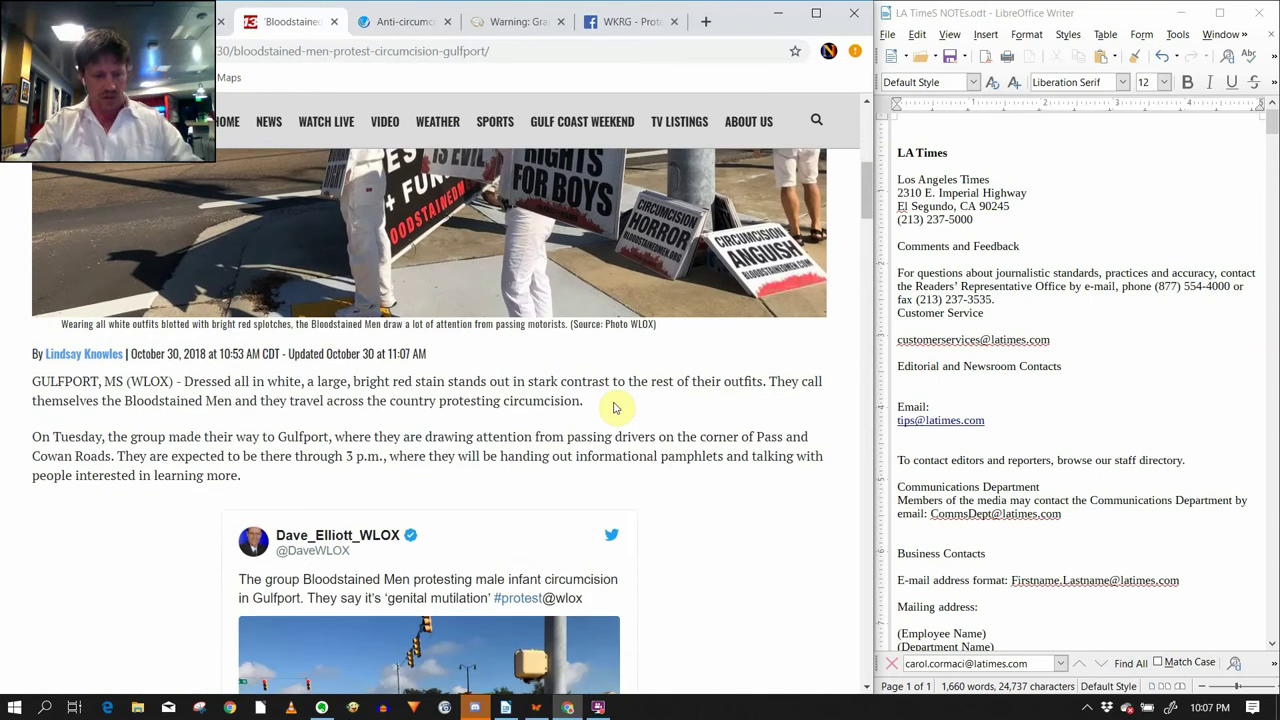
pyautogui.scroll(-1, 650, 395)
pyautogui.scroll(2, 648, 398)
pyautogui.scroll(2, 648, 398)
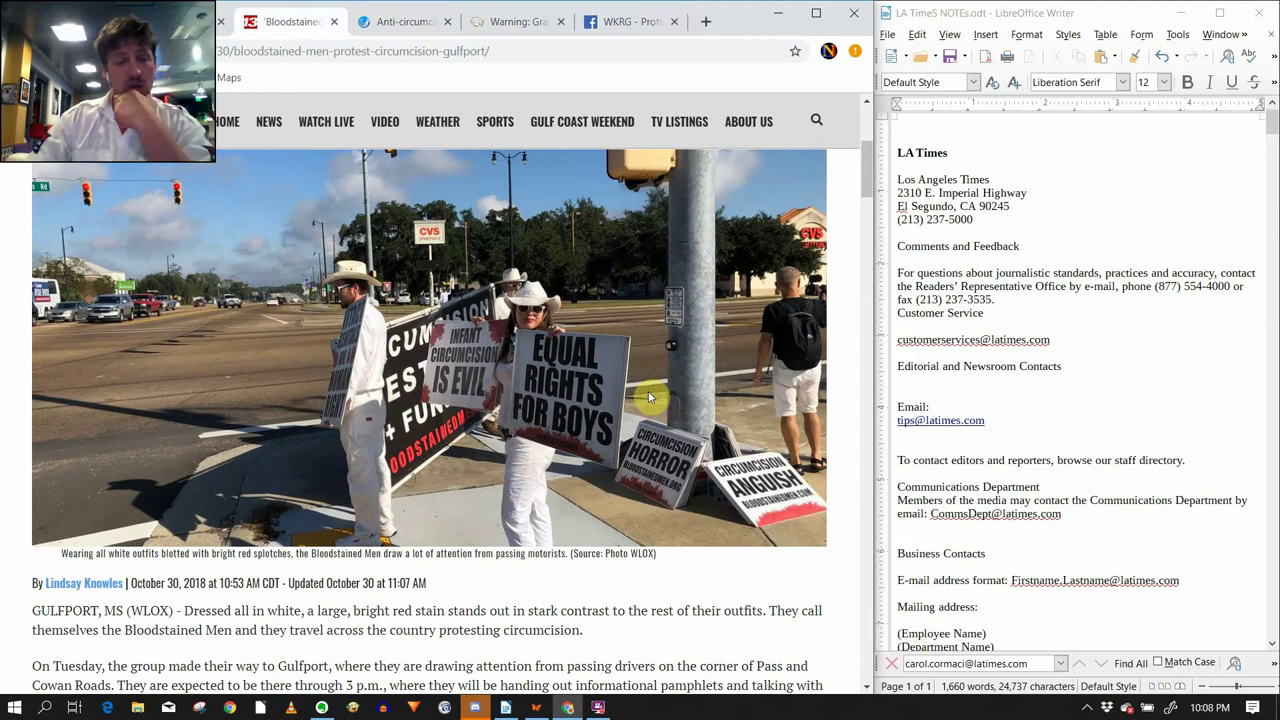
pyautogui.scroll(-3, 648, 398)
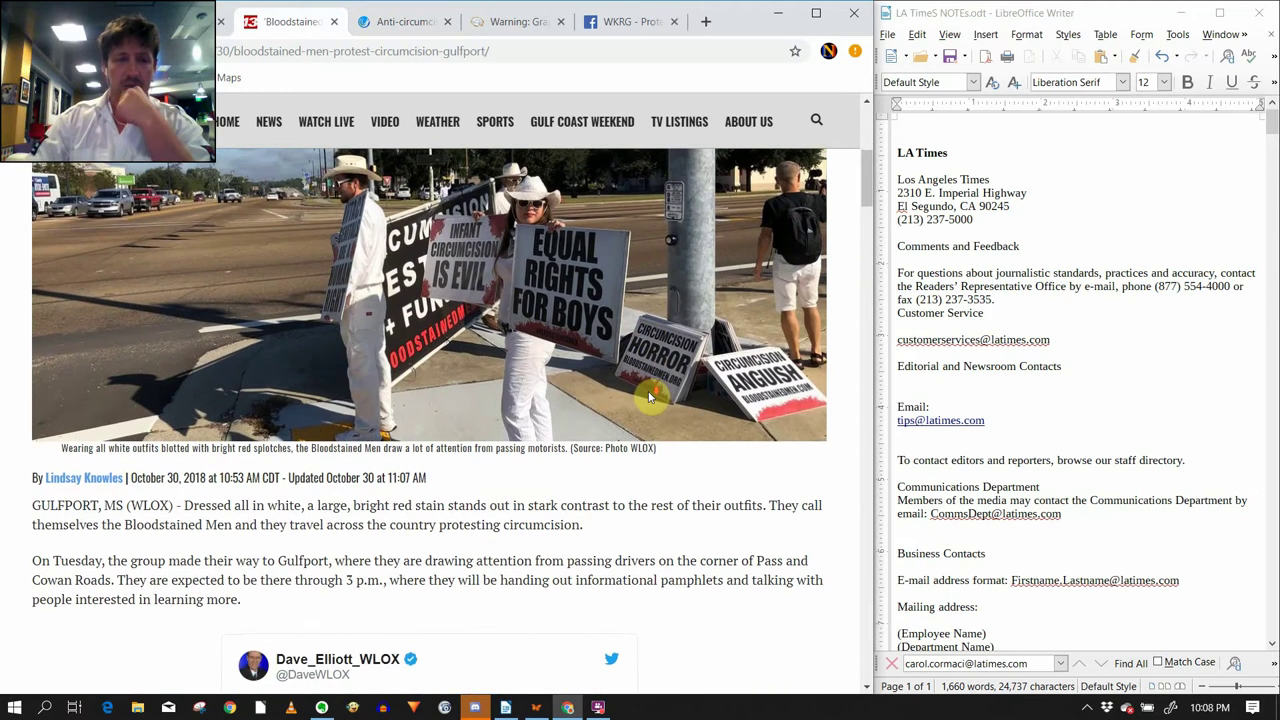
pyautogui.scroll(-3, 650, 395)
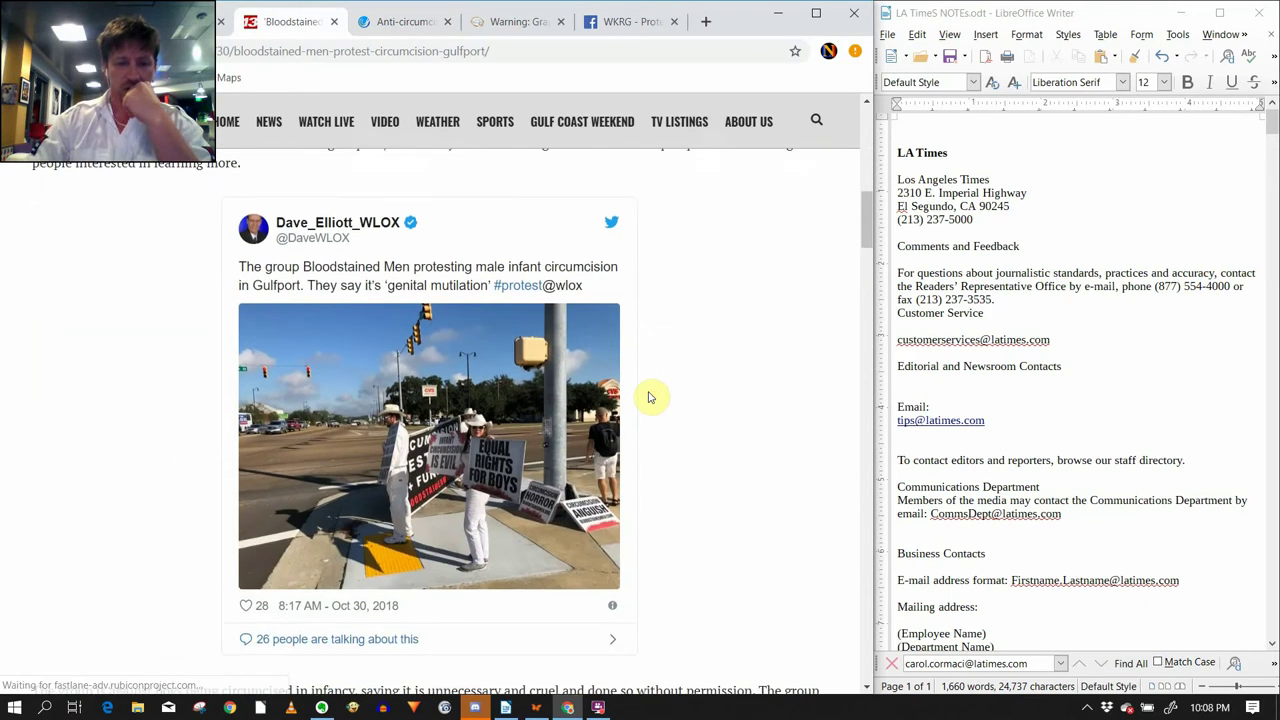
pyautogui.scroll(6, 648, 398)
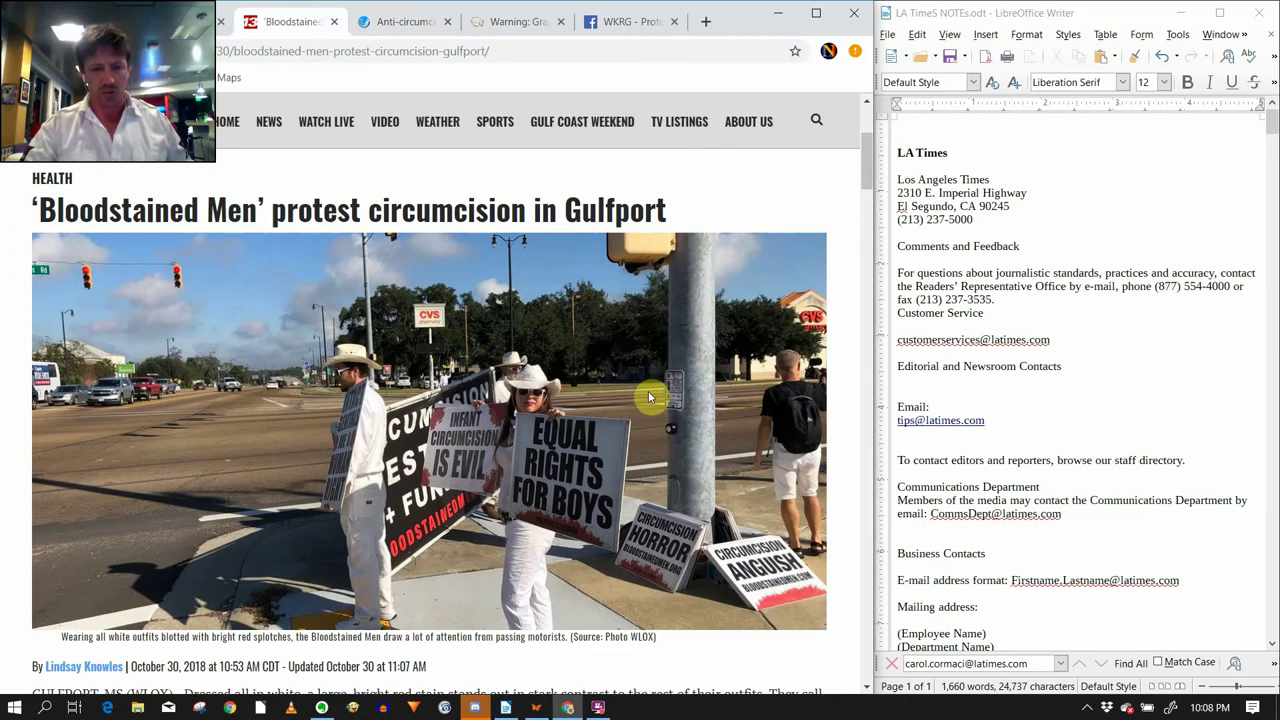
# Read the WLOX article's section on women protesters and its list of arguments against circumcision.
pyautogui.scroll(-5, 648, 398)
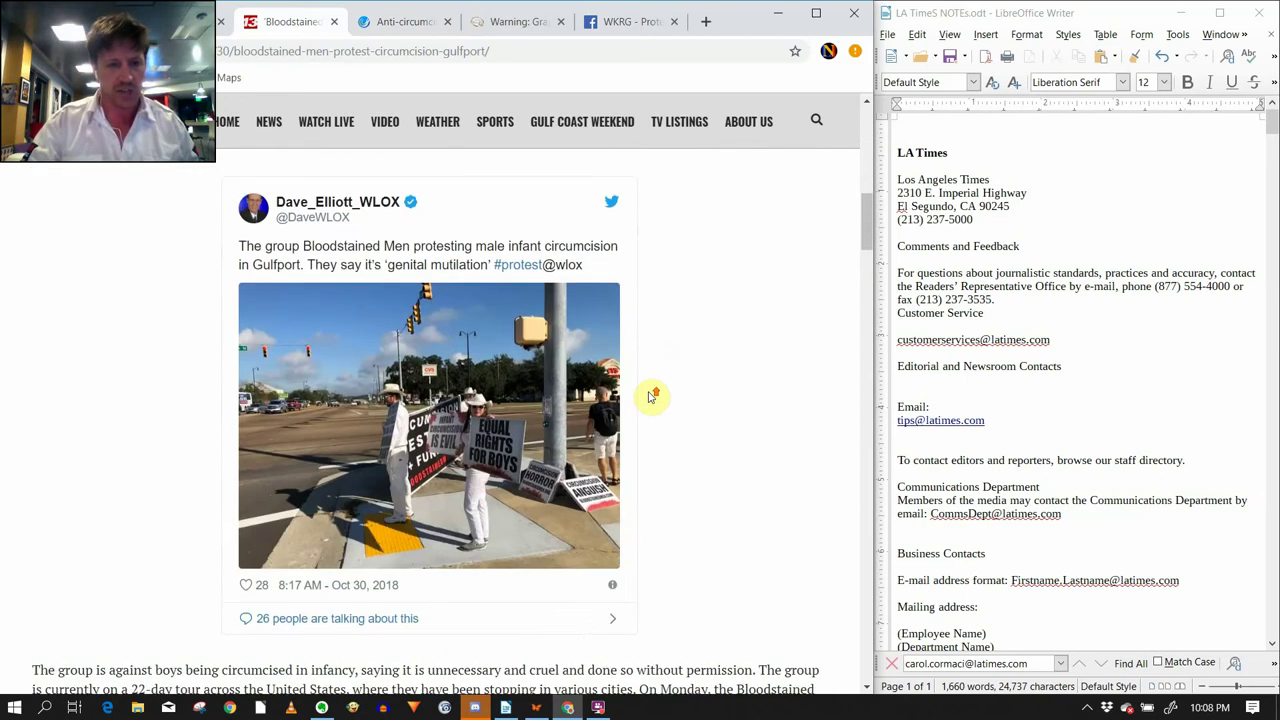
pyautogui.scroll(2, 650, 395)
pyautogui.scroll(-10, 650, 394)
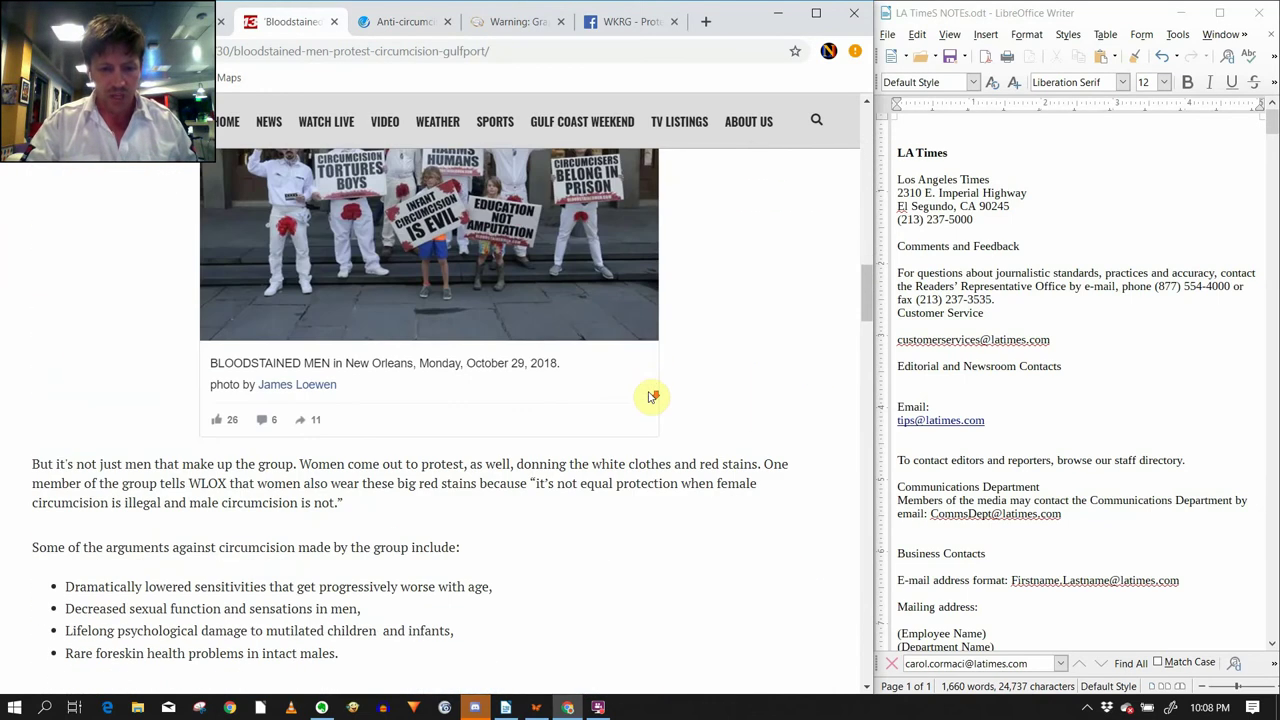
pyautogui.scroll(1, 650, 393)
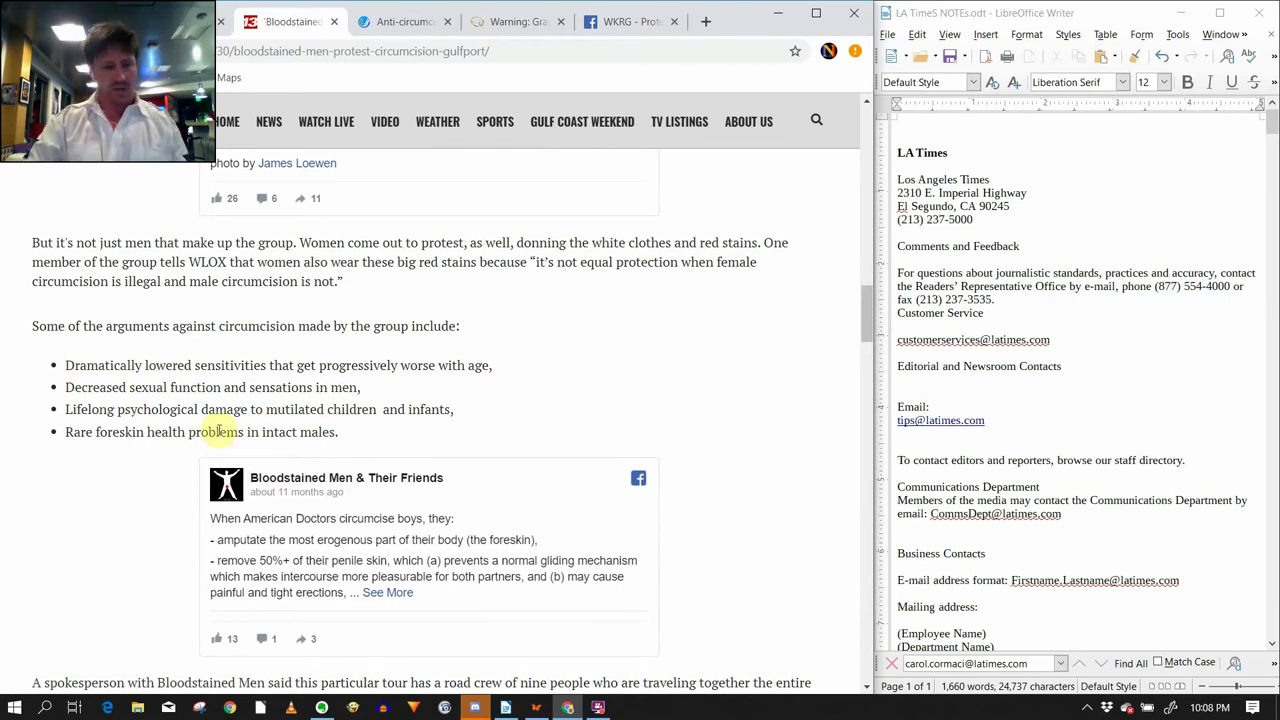
# Read the WLOX article's road crew and permit details and its closing paragraph on the nonprofit organization.
pyautogui.scroll(-8, 394, 423)
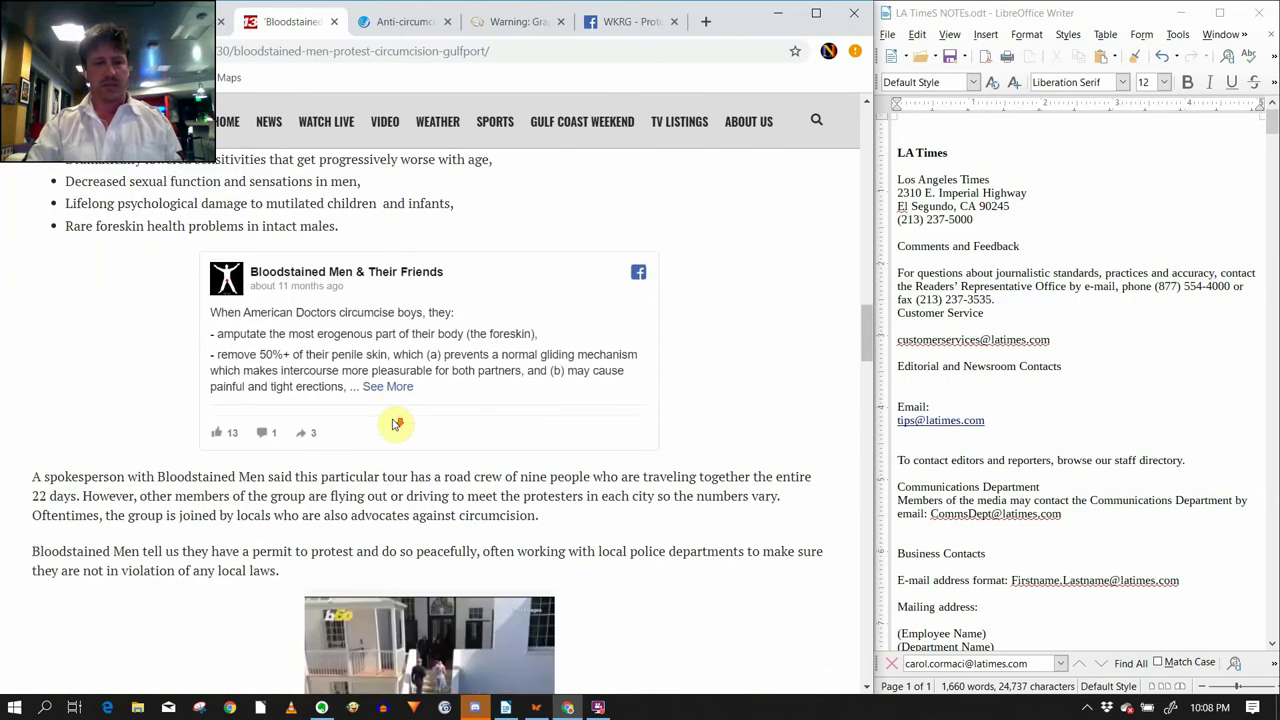
pyautogui.scroll(-3, 394, 425)
pyautogui.scroll(2, 394, 425)
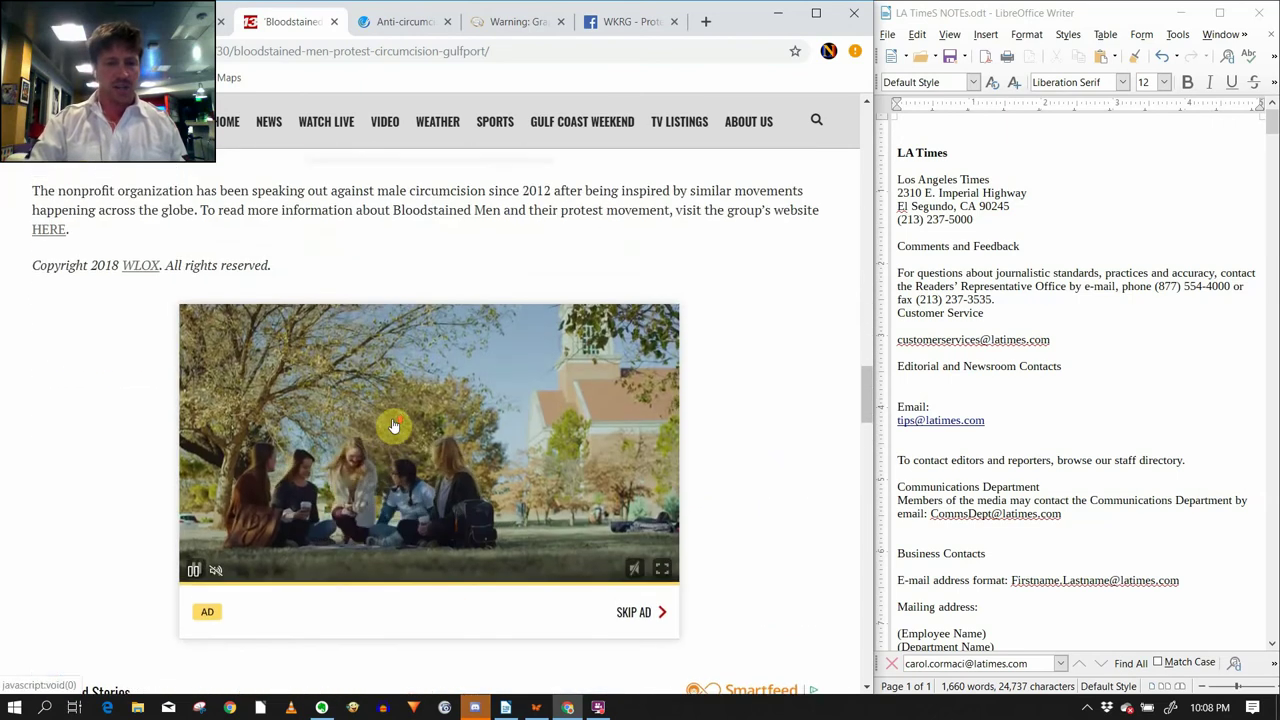
pyautogui.scroll(5, 394, 425)
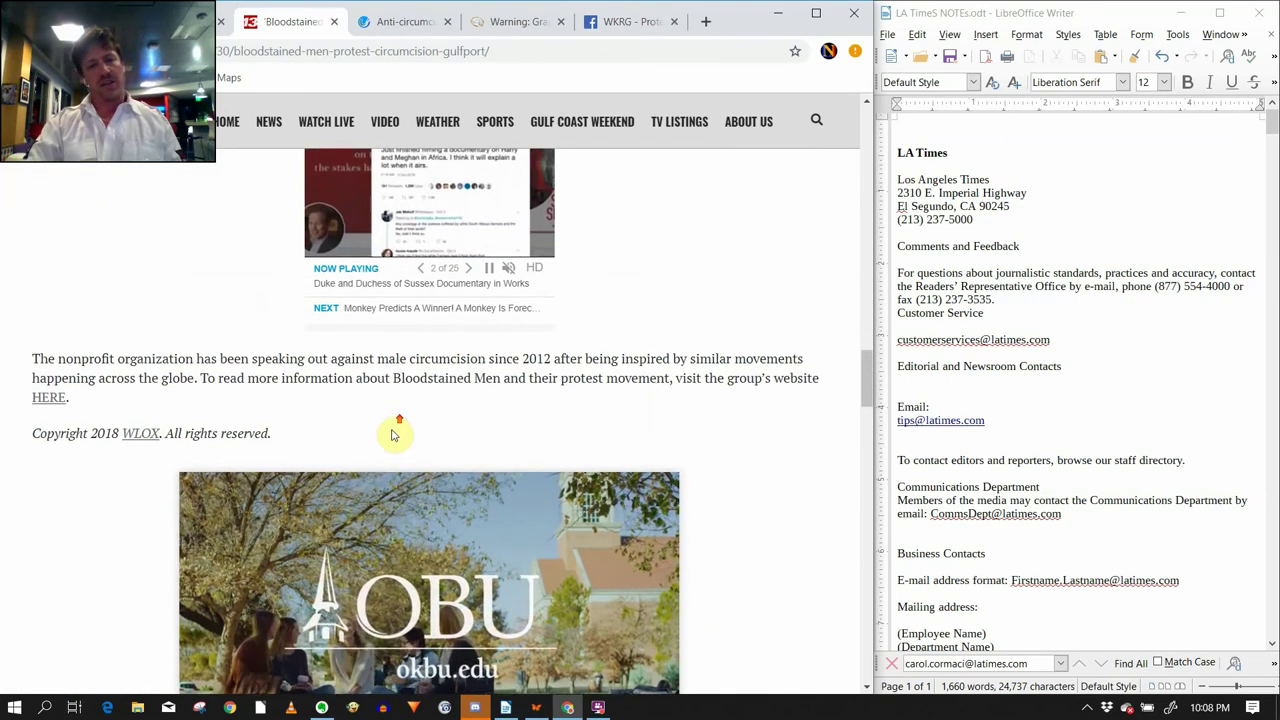
# Review the WLOX article again from the New Orleans group photo up to the headline and back to the embedded tweet.
pyautogui.scroll(15, 392, 432)
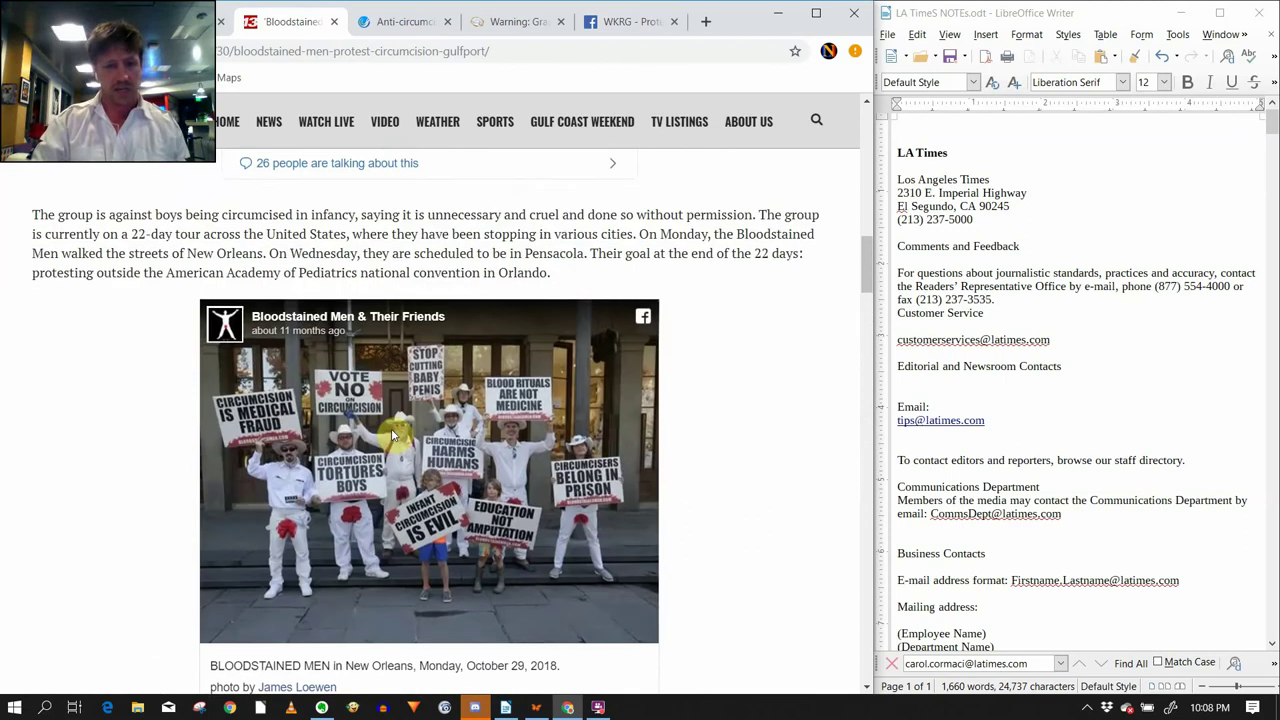
pyautogui.scroll(8, 391, 428)
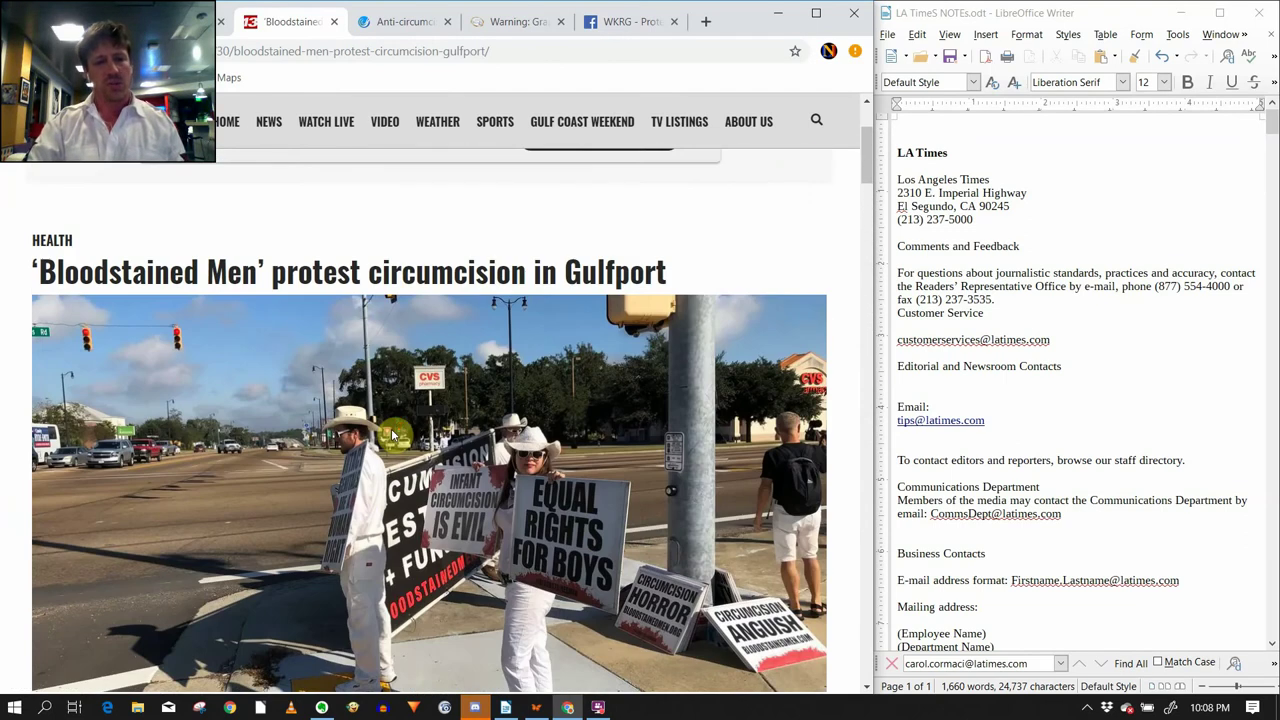
pyautogui.scroll(1, 391, 428)
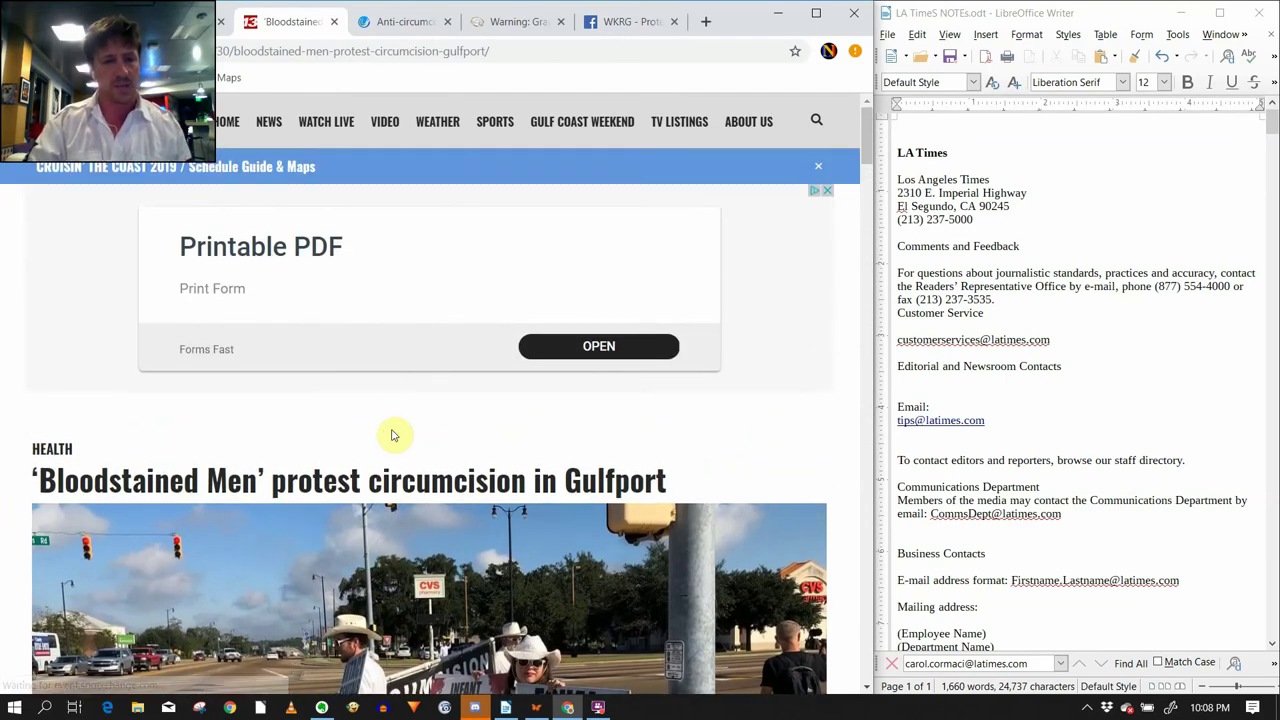
pyautogui.scroll(-10, 392, 435)
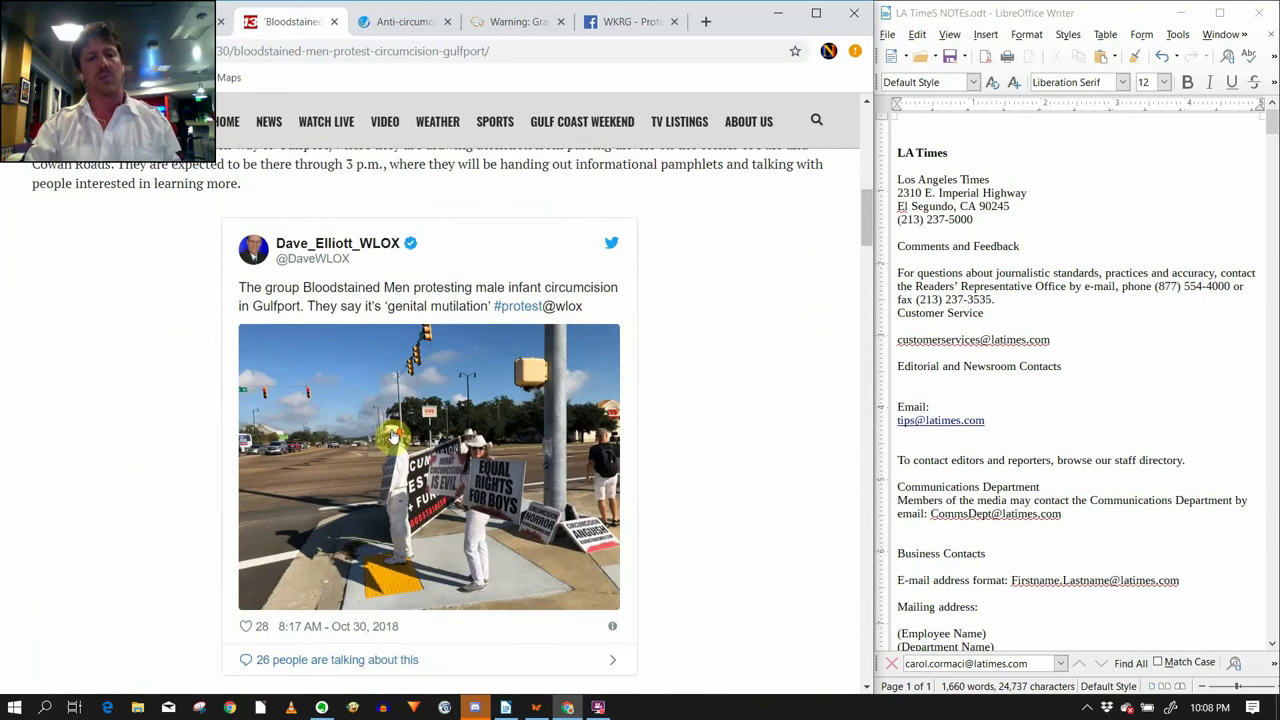
# Skim the WLOX article to its closing paragraph and bring up the Pensacola News Journal and WKRG protest articles.
pyautogui.scroll(-7, 392, 435)
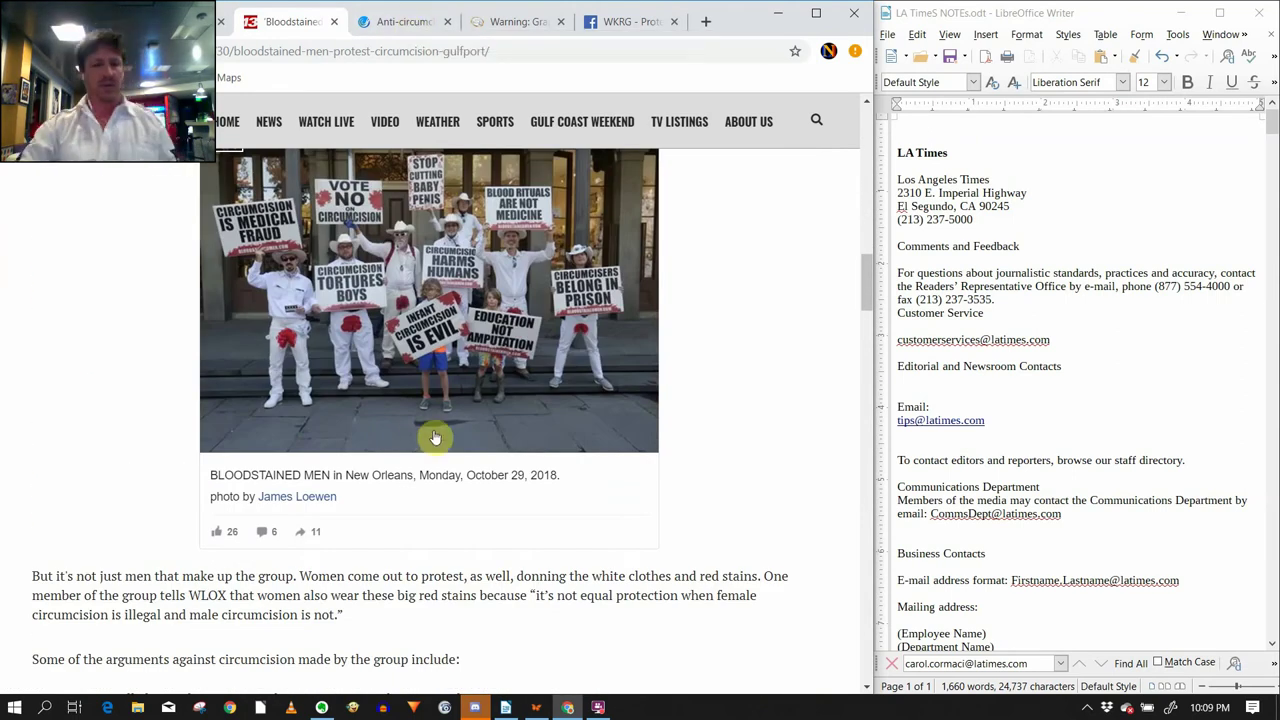
pyautogui.scroll(-4, 443, 443)
pyautogui.scroll(-6, 443, 443)
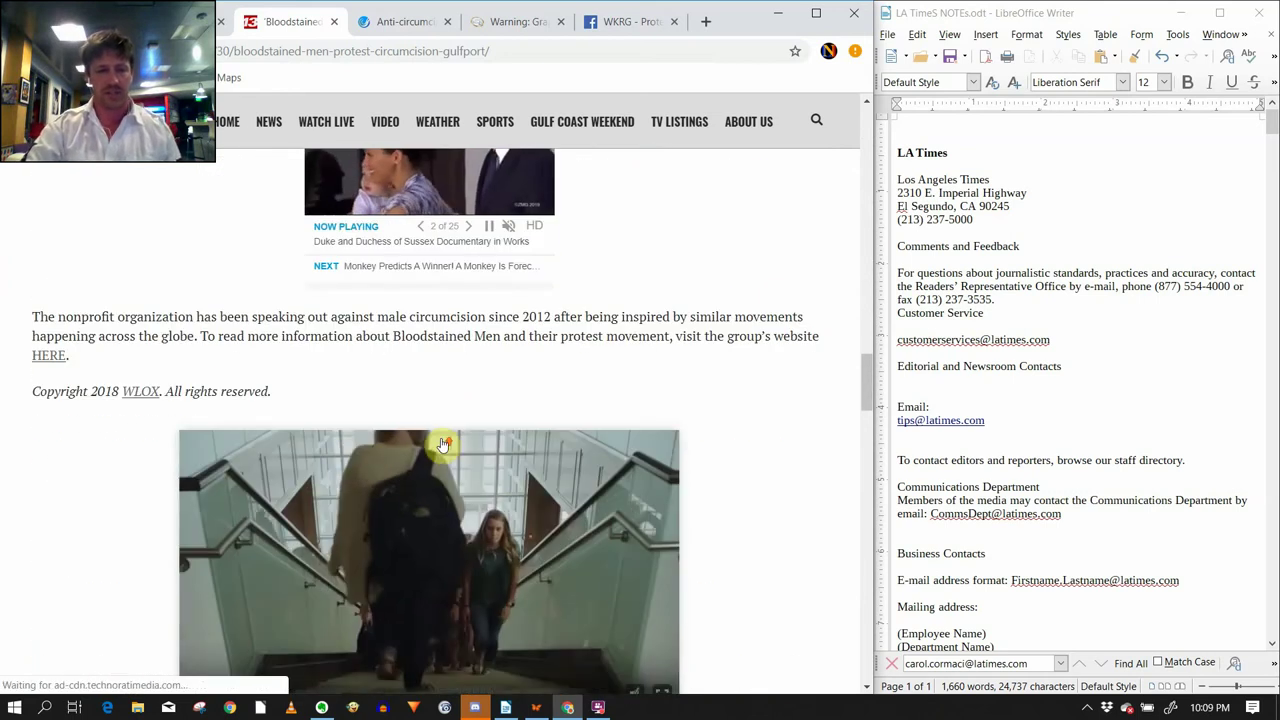
pyautogui.scroll(3, 443, 443)
pyautogui.click(415, 24)
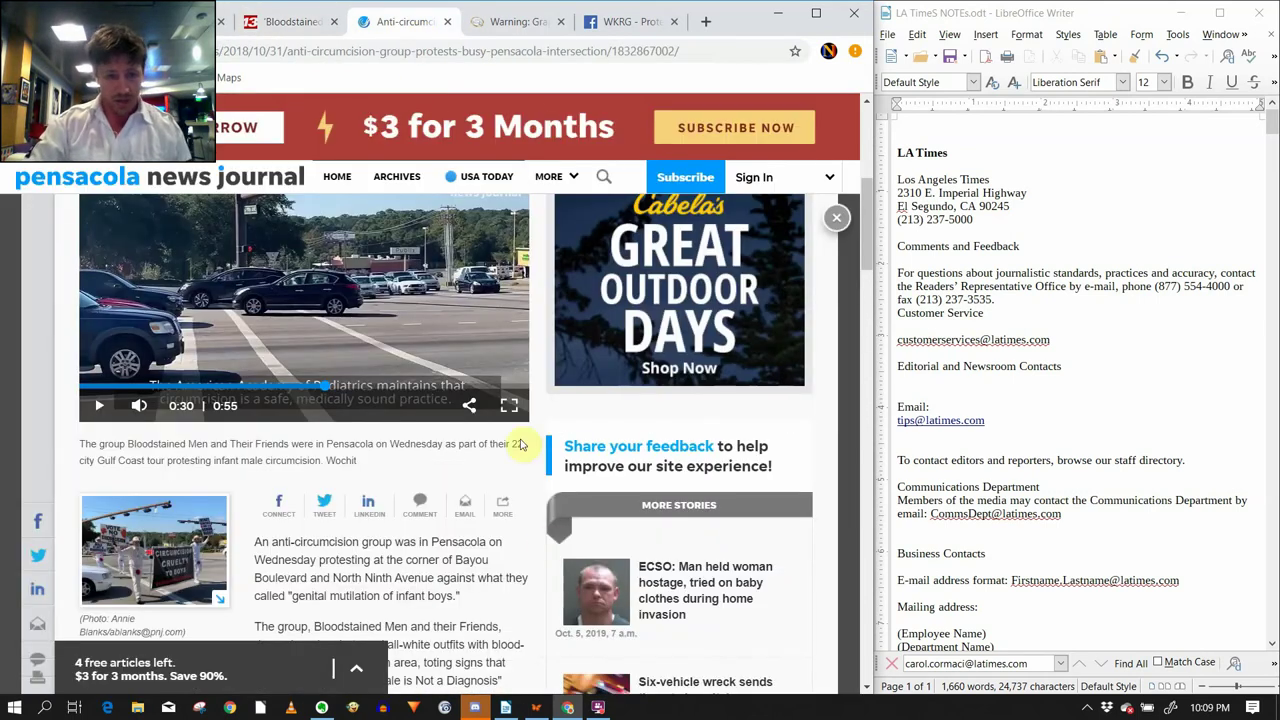
pyautogui.click(530, 22)
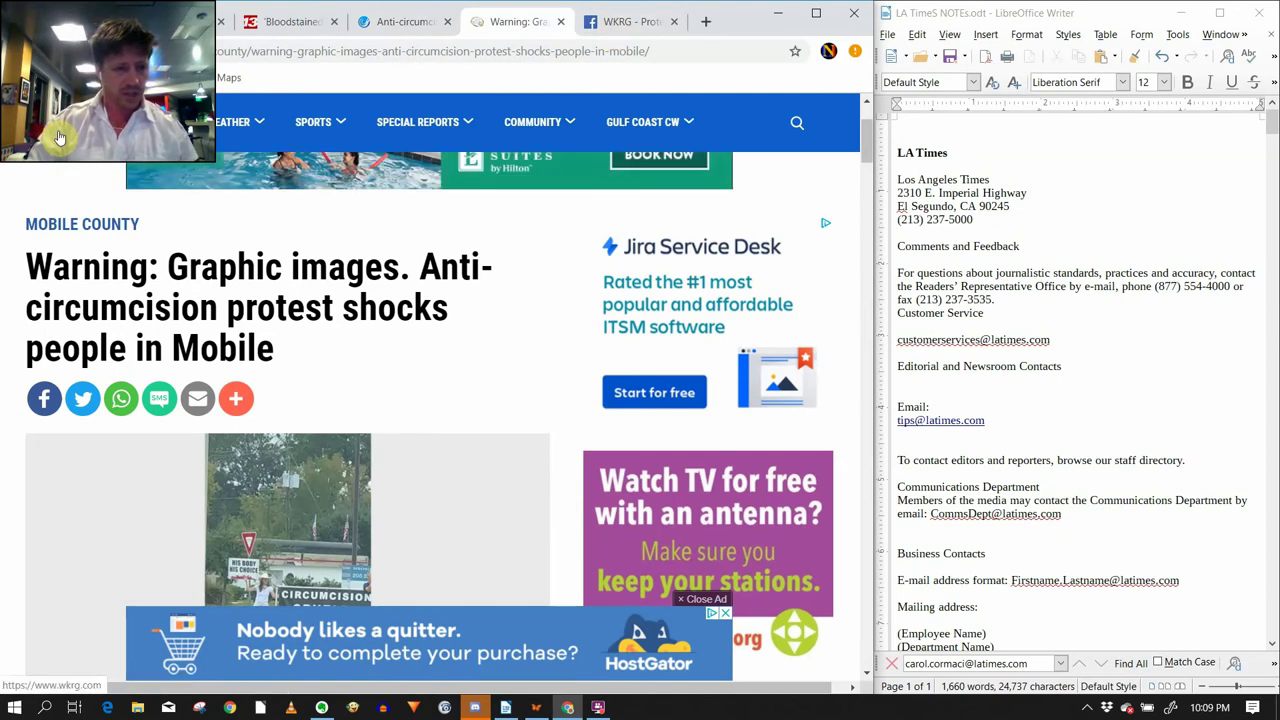
# Open the November 8, 2018 protest email in the MGM mail folder and expand its full recipient list.
pyautogui.click(73, 29)
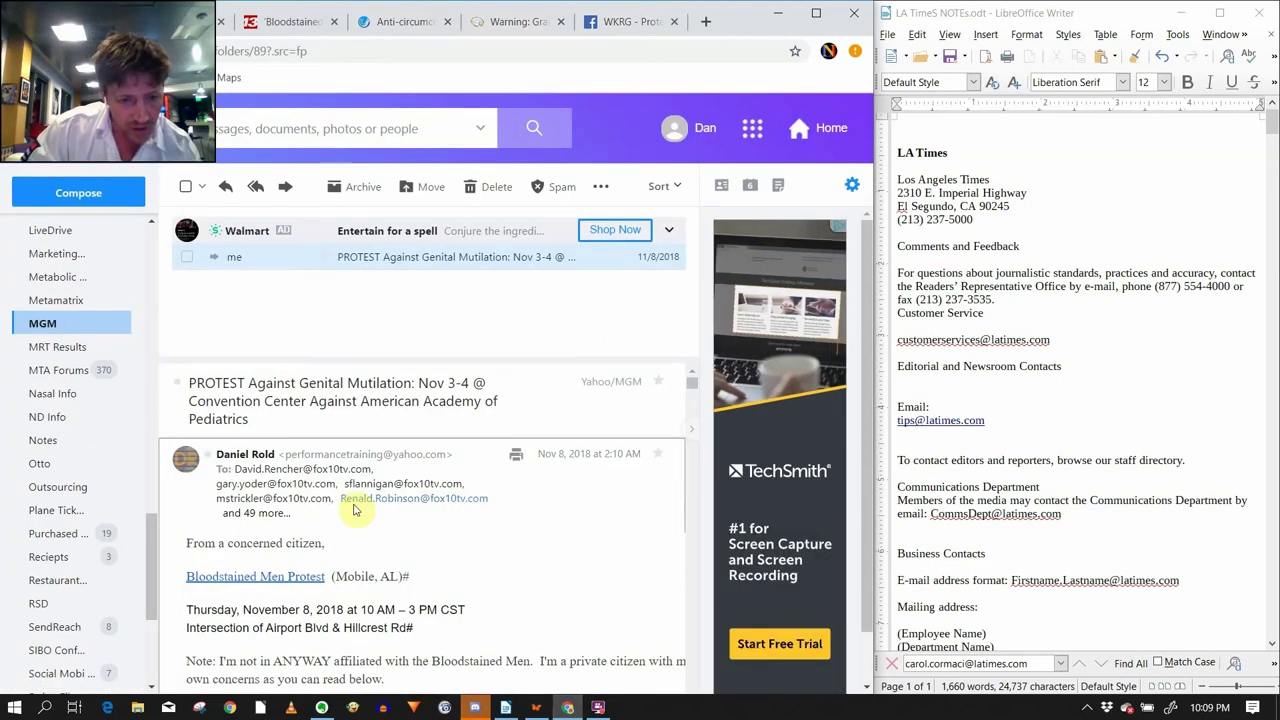
pyautogui.click(262, 515)
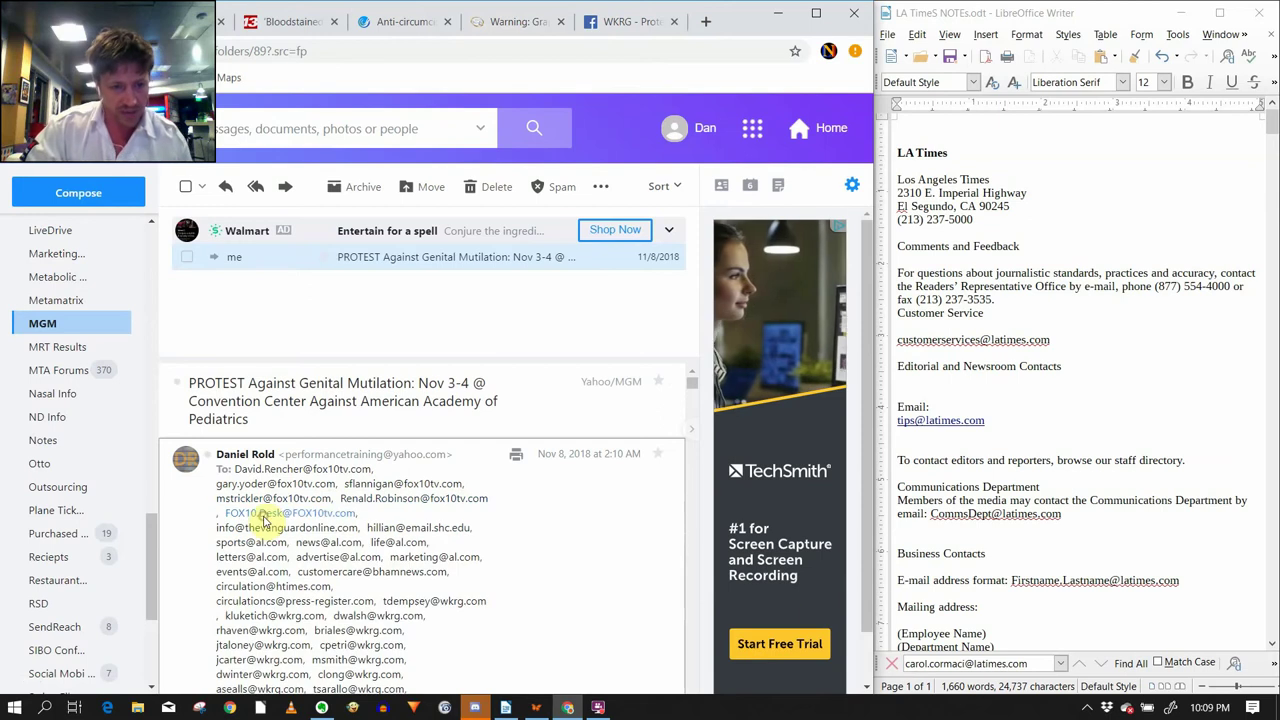
pyautogui.scroll(-2, 663, 601)
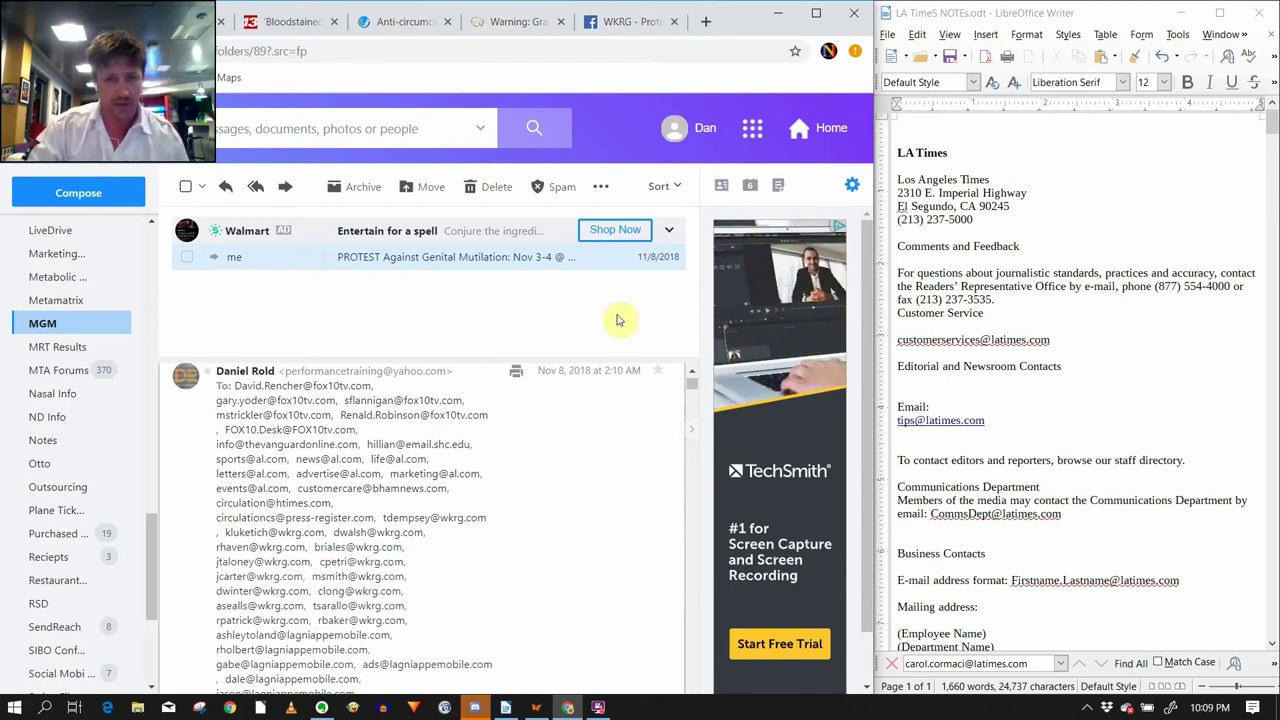
# Compare WKRG's Facebook live video of the protest with the WKRG article on the Mobile protest.
pyautogui.click(610, 24)
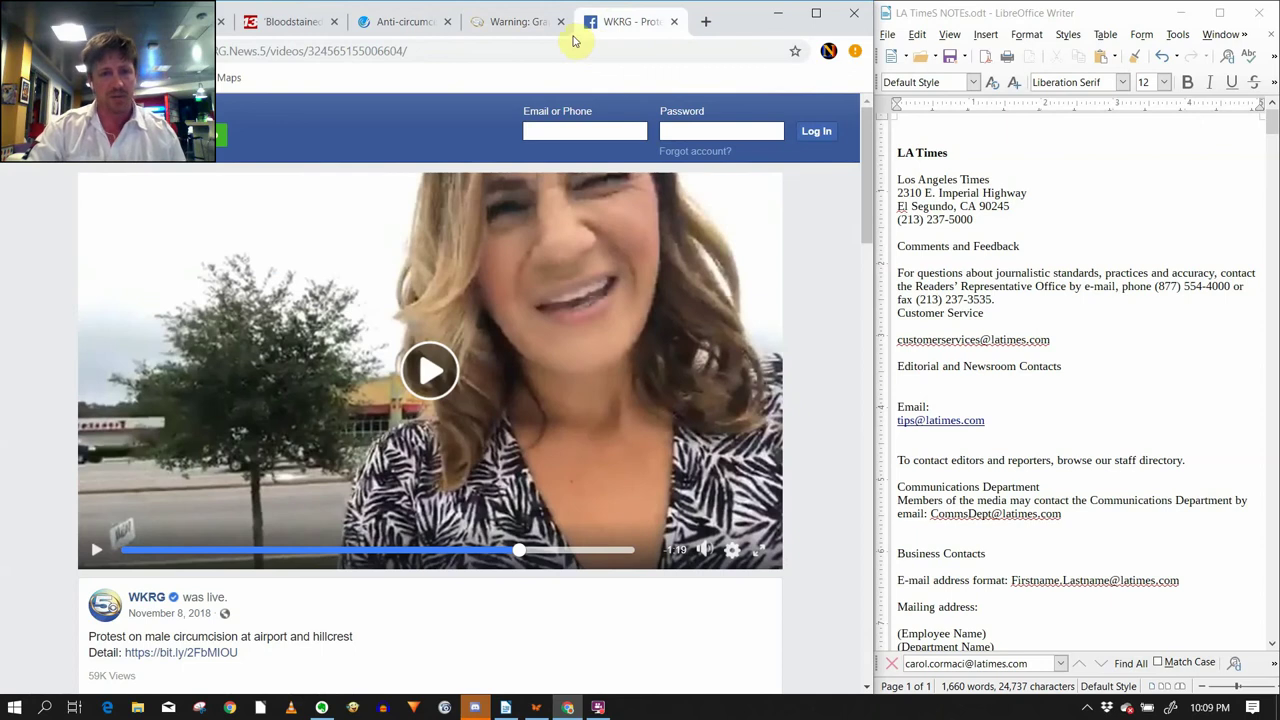
pyautogui.click(527, 24)
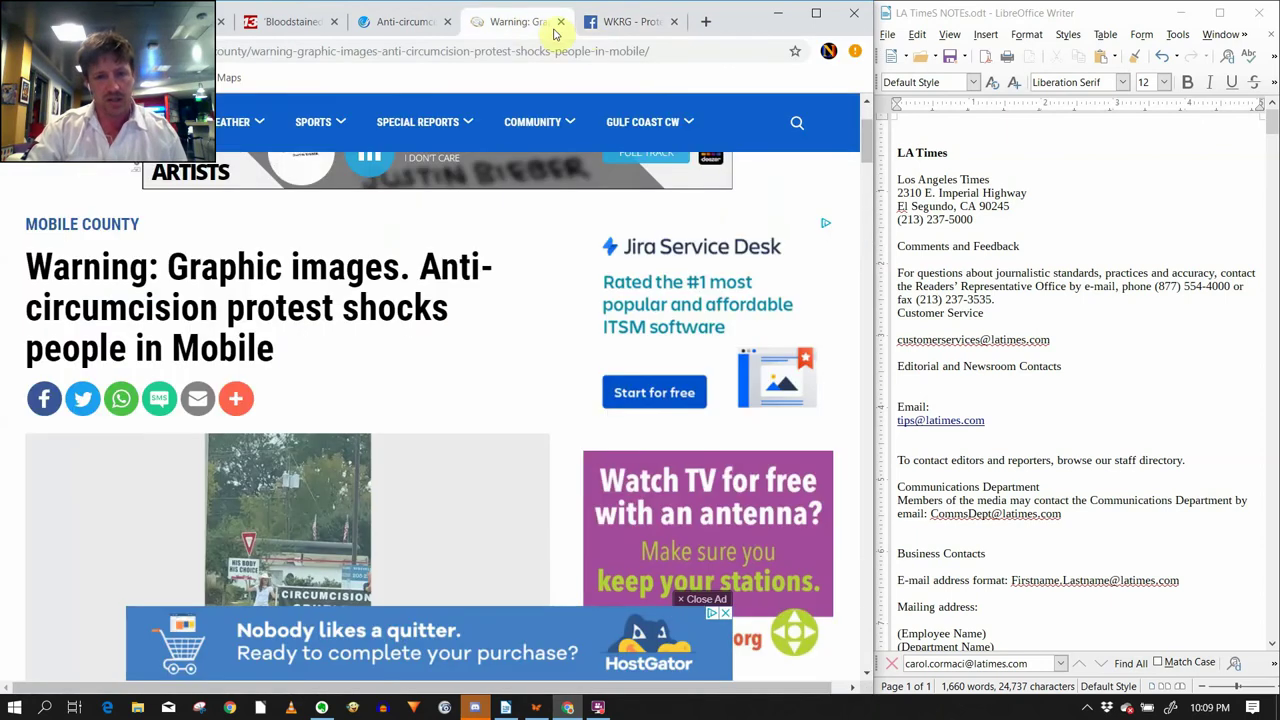
pyautogui.click(590, 28)
pyautogui.click(527, 22)
pyautogui.moveTo(420, 121)
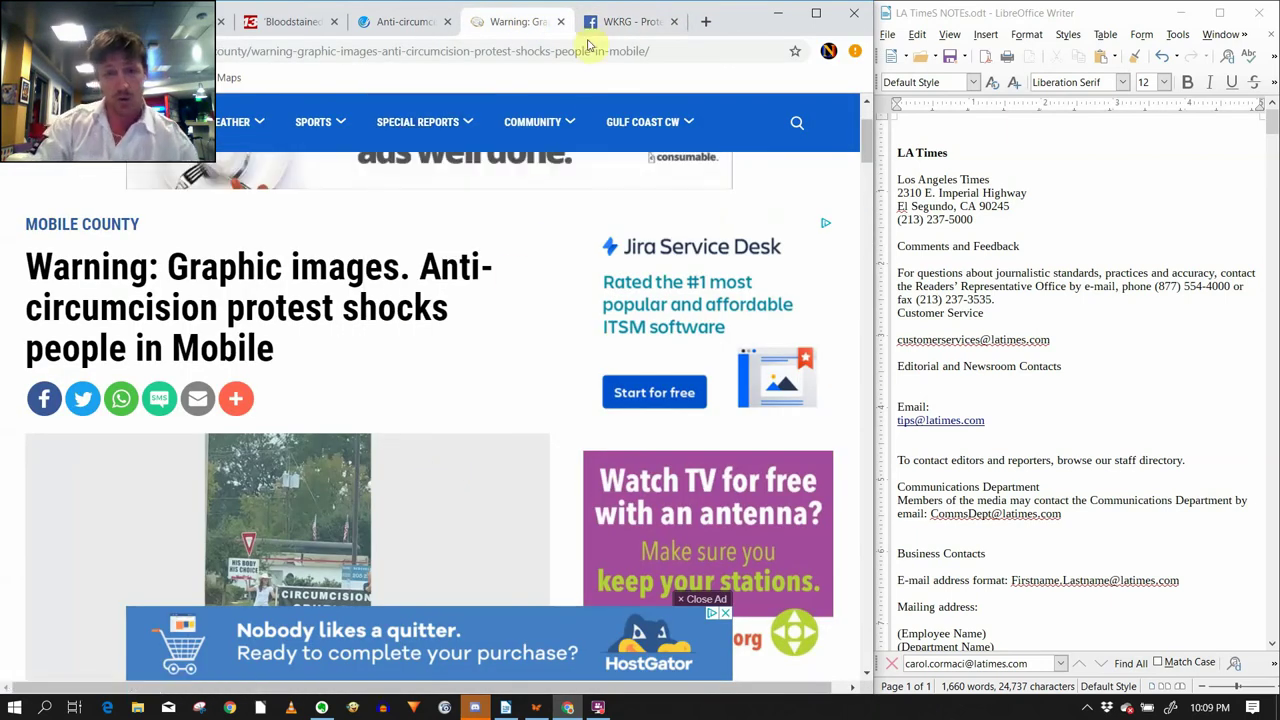
pyautogui.click(617, 22)
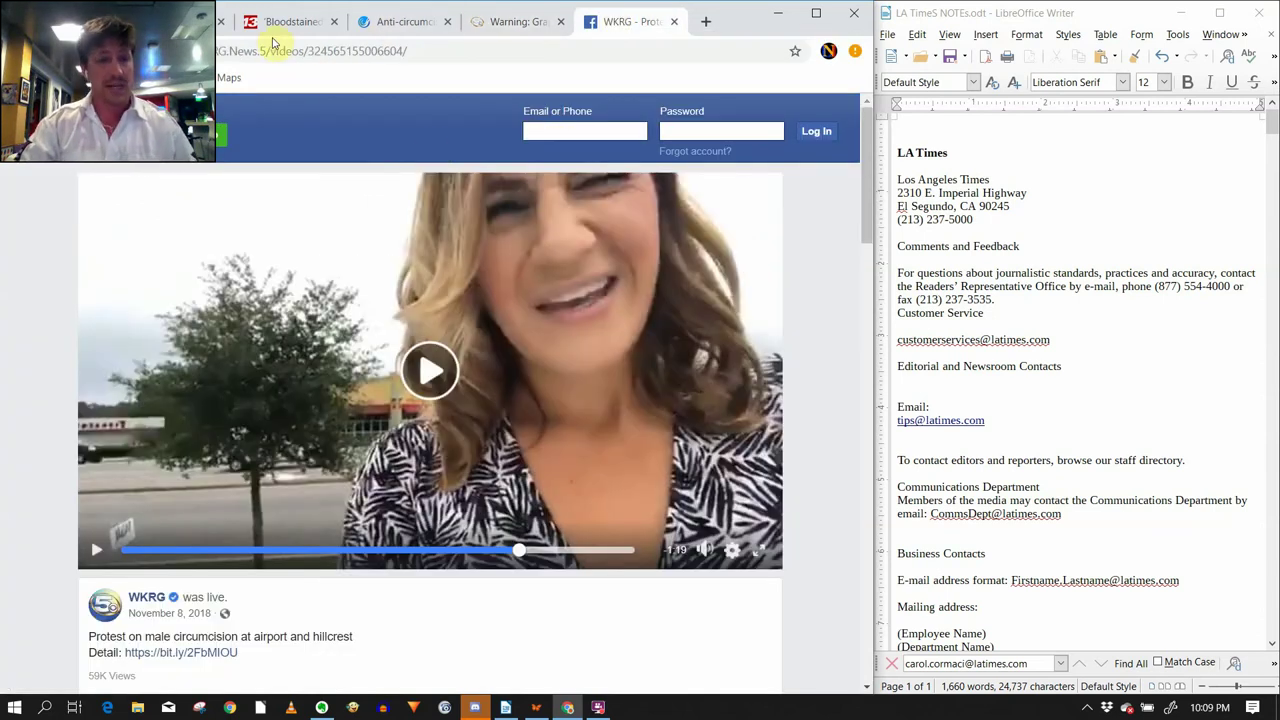
# Return to the protest email and read its Mobile protest date, location and opening paragraphs.
pyautogui.click(65, 32)
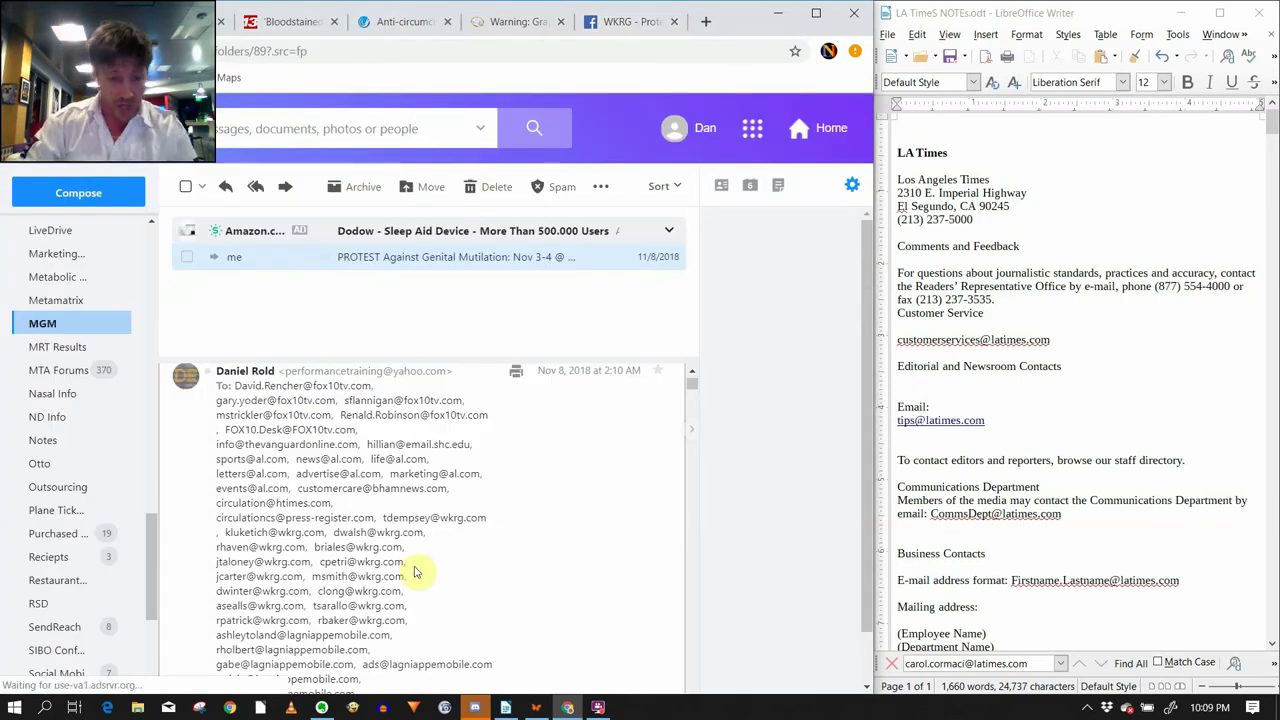
pyautogui.scroll(-8, 449, 562)
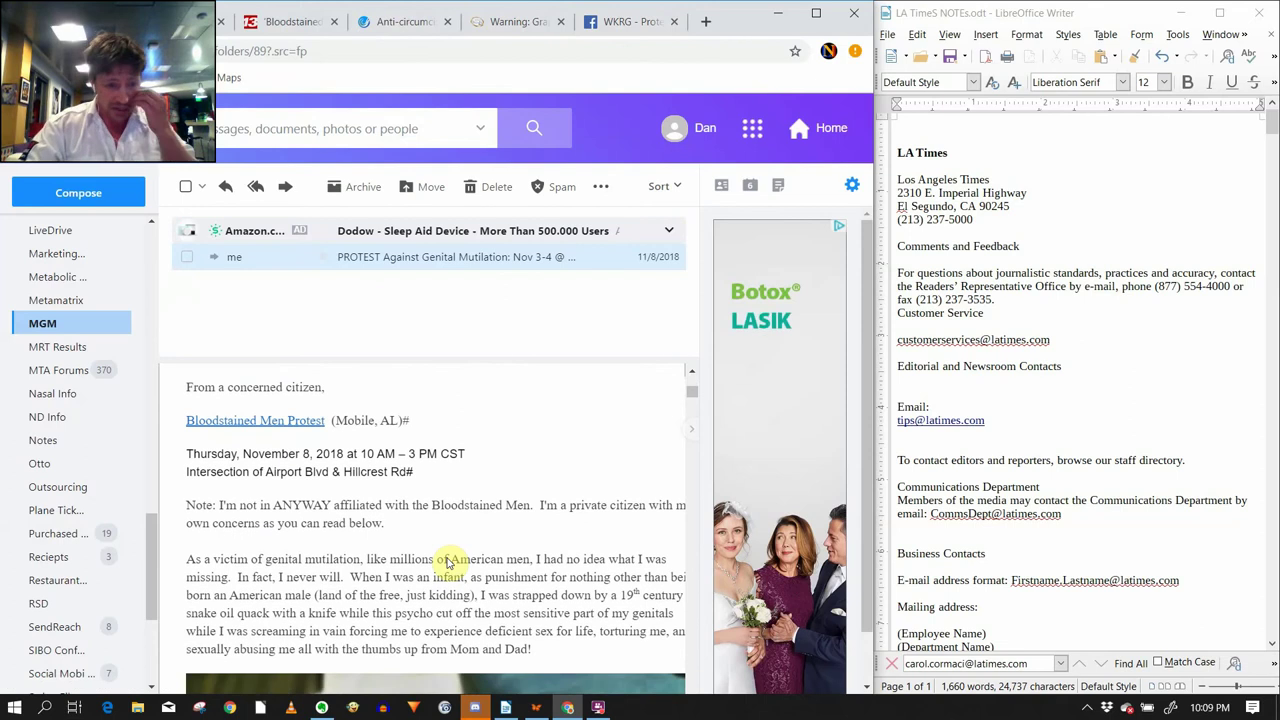
pyautogui.scroll(-3, 449, 562)
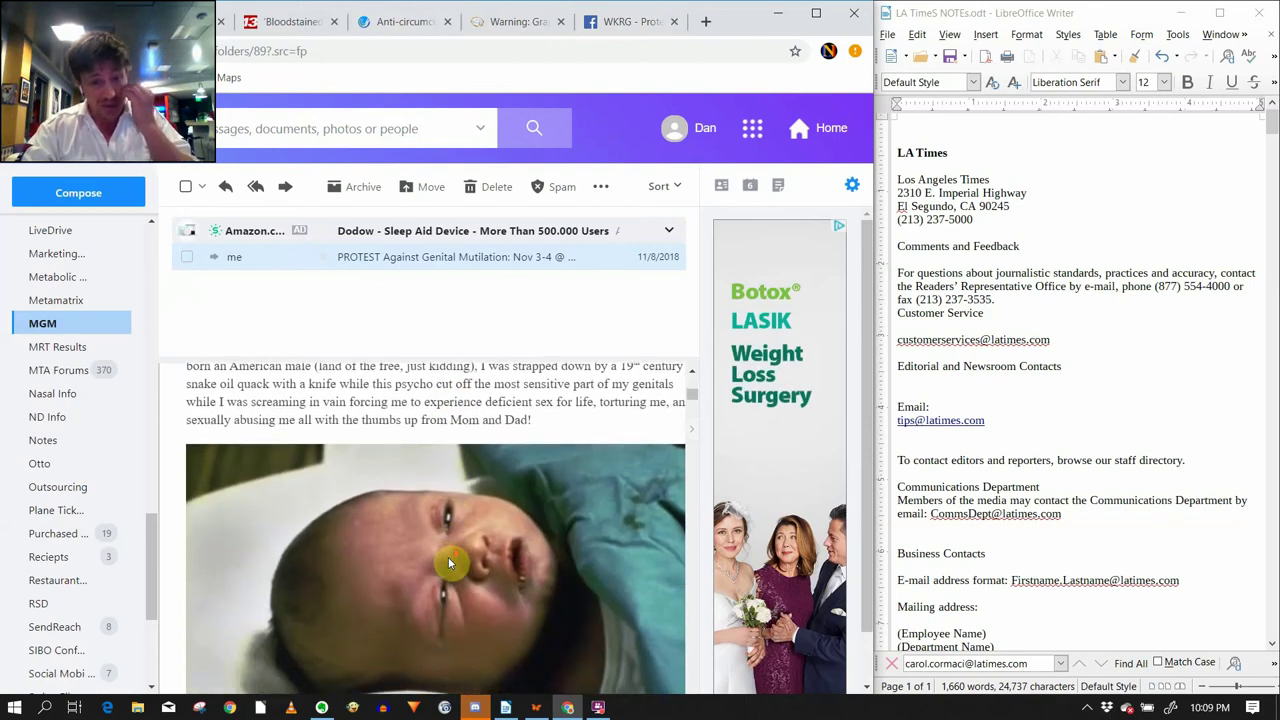
pyautogui.scroll(4, 449, 562)
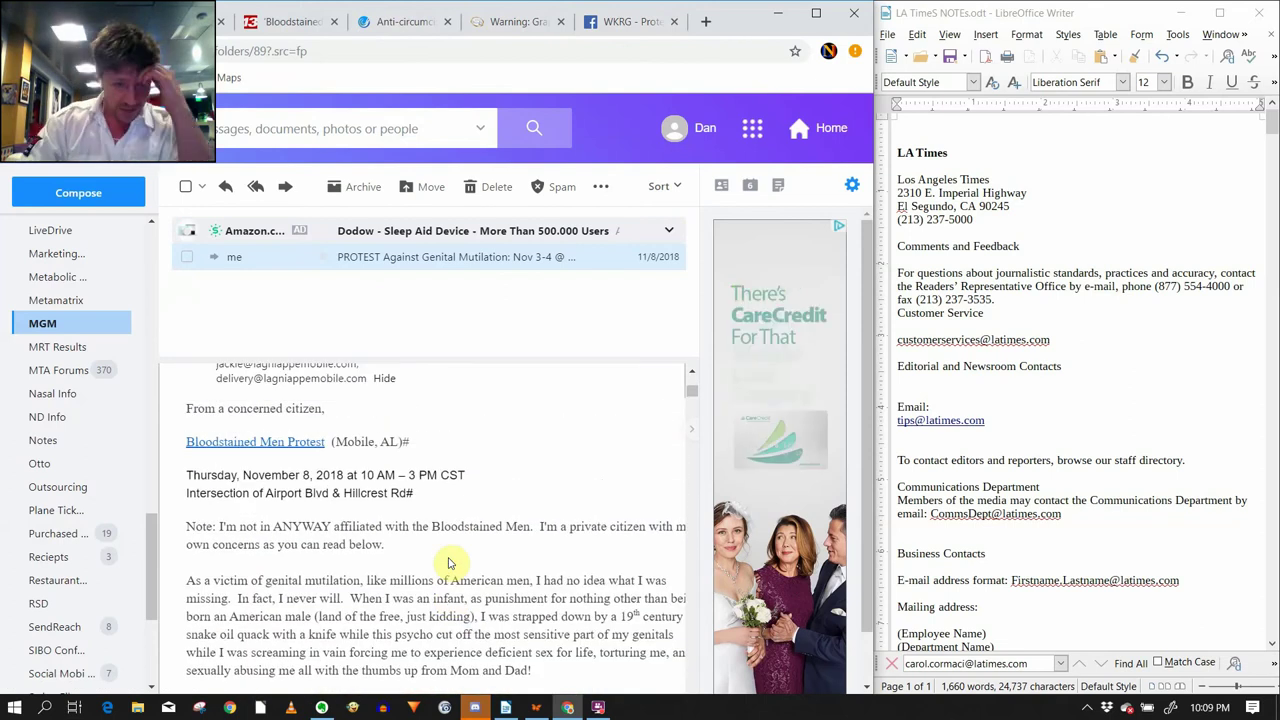
pyautogui.scroll(-1, 449, 562)
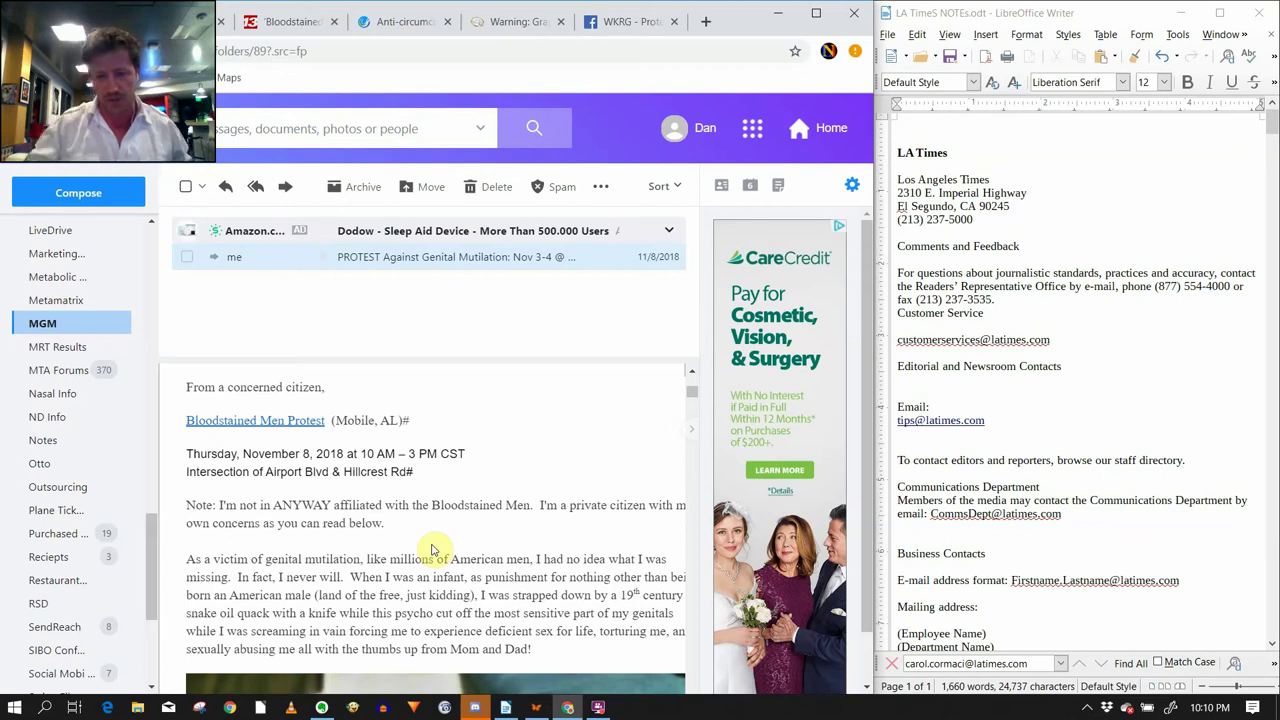
pyautogui.scroll(-1, 435, 548)
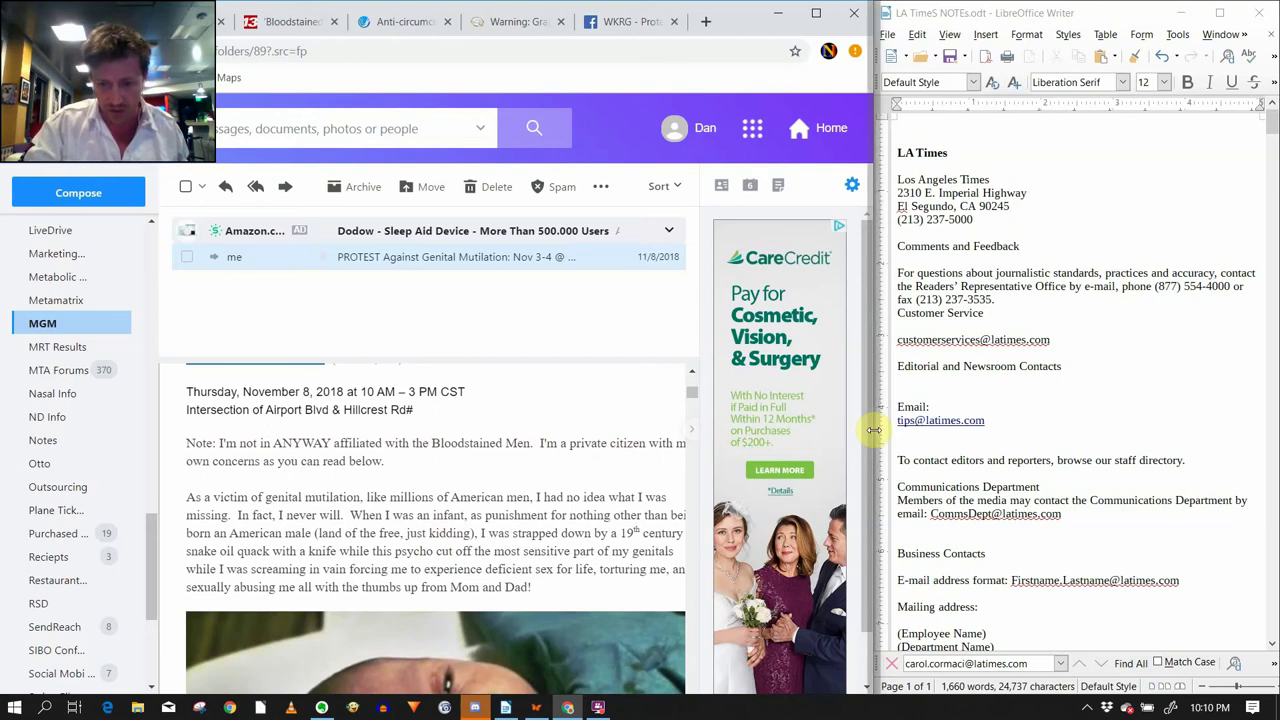
# Widen the browser window and read the email from its opening statement to the "What is the FORESKIN?" section.
pyautogui.moveTo(874, 430); pyautogui.dragTo(1063, 380)
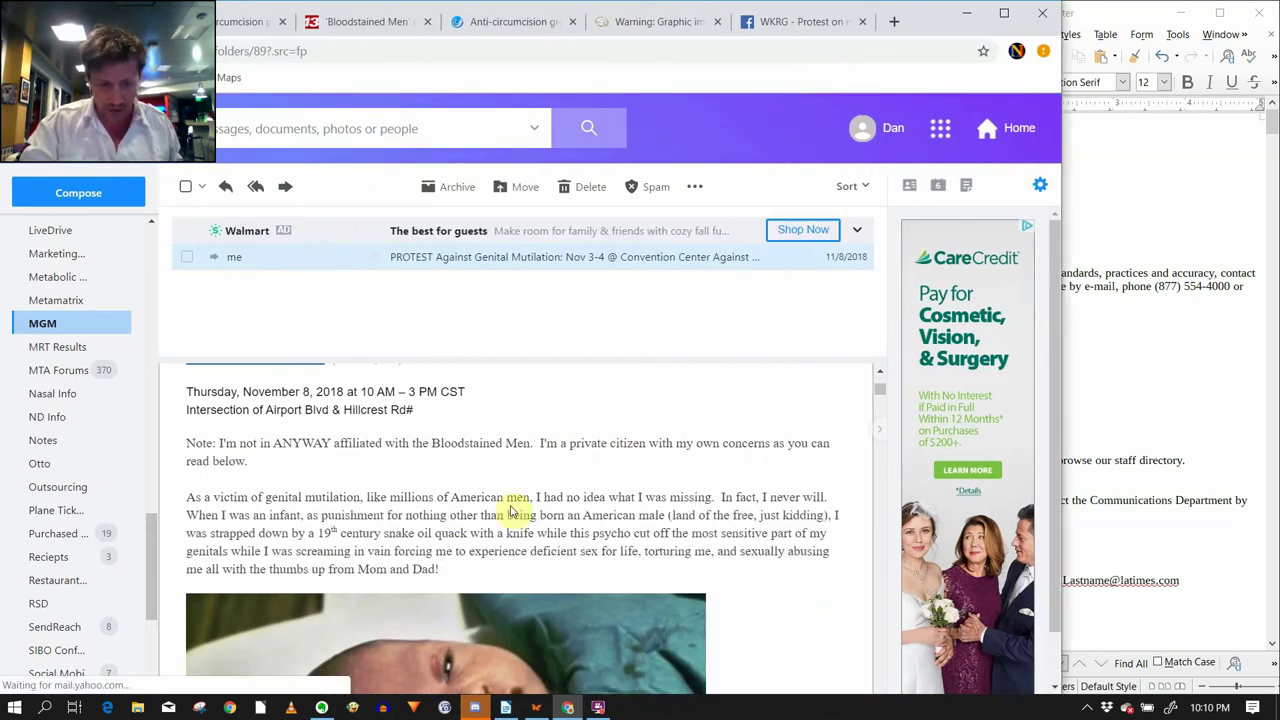
pyautogui.scroll(-1, 528, 494)
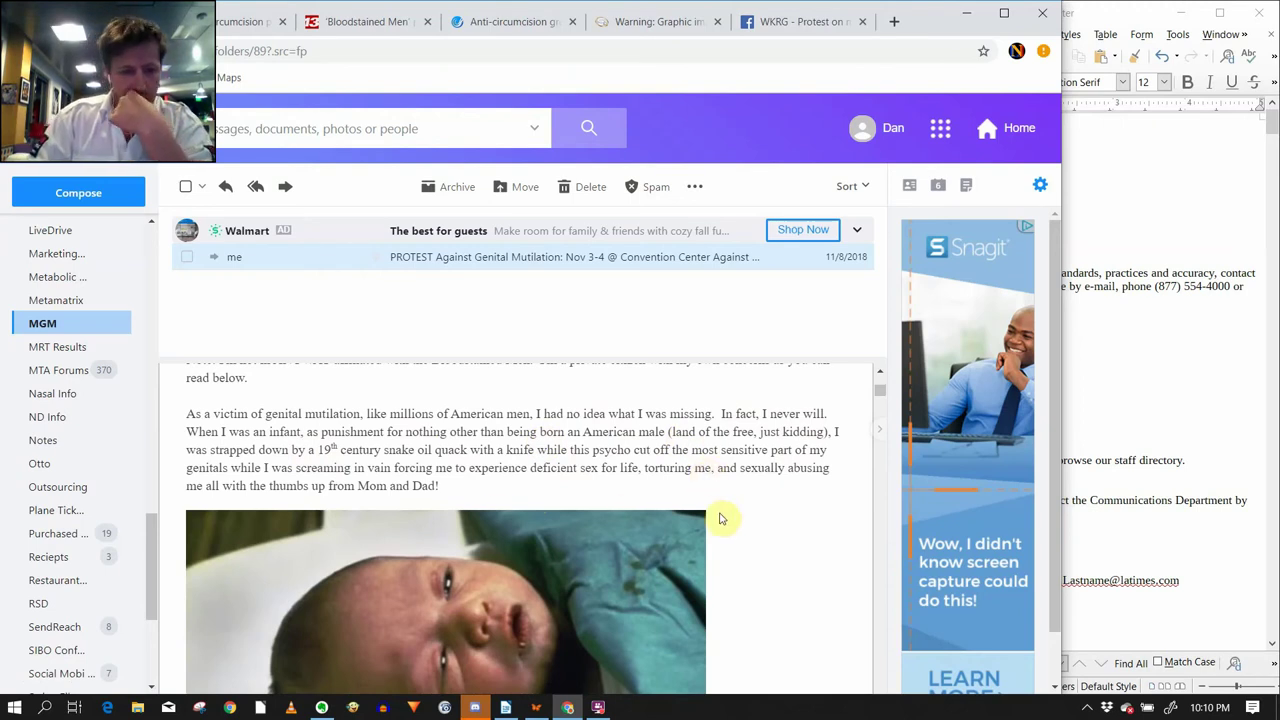
pyautogui.scroll(-1, 722, 519)
pyautogui.scroll(-2, 739, 514)
pyautogui.scroll(-2, 739, 514)
pyautogui.scroll(-3, 739, 514)
pyautogui.scroll(-5, 741, 513)
pyautogui.scroll(-3, 741, 513)
pyautogui.scroll(-4, 739, 514)
pyautogui.scroll(-1, 739, 514)
pyautogui.scroll(2, 739, 514)
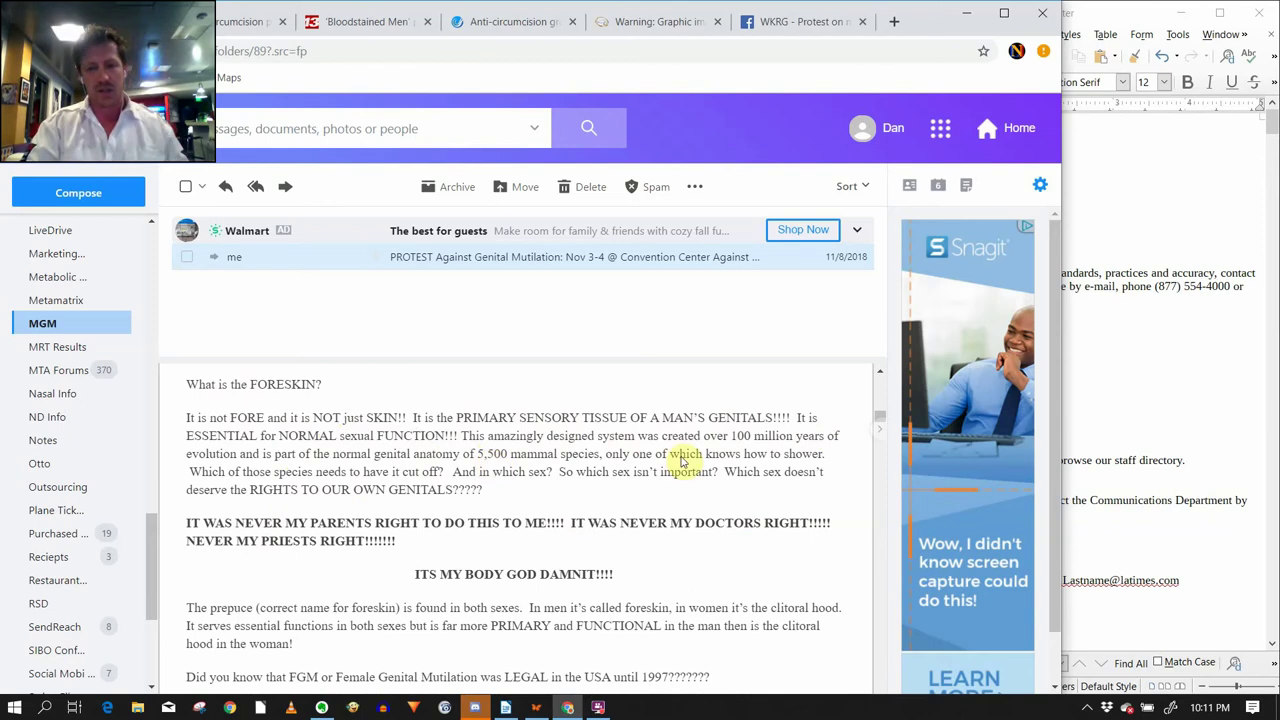
# Read the email's paragraphs on the prepuce, female genital mutilation law and the Bloodstained Men protest in Mobile.
pyautogui.scroll(-1, 757, 507)
pyautogui.scroll(-3, 757, 507)
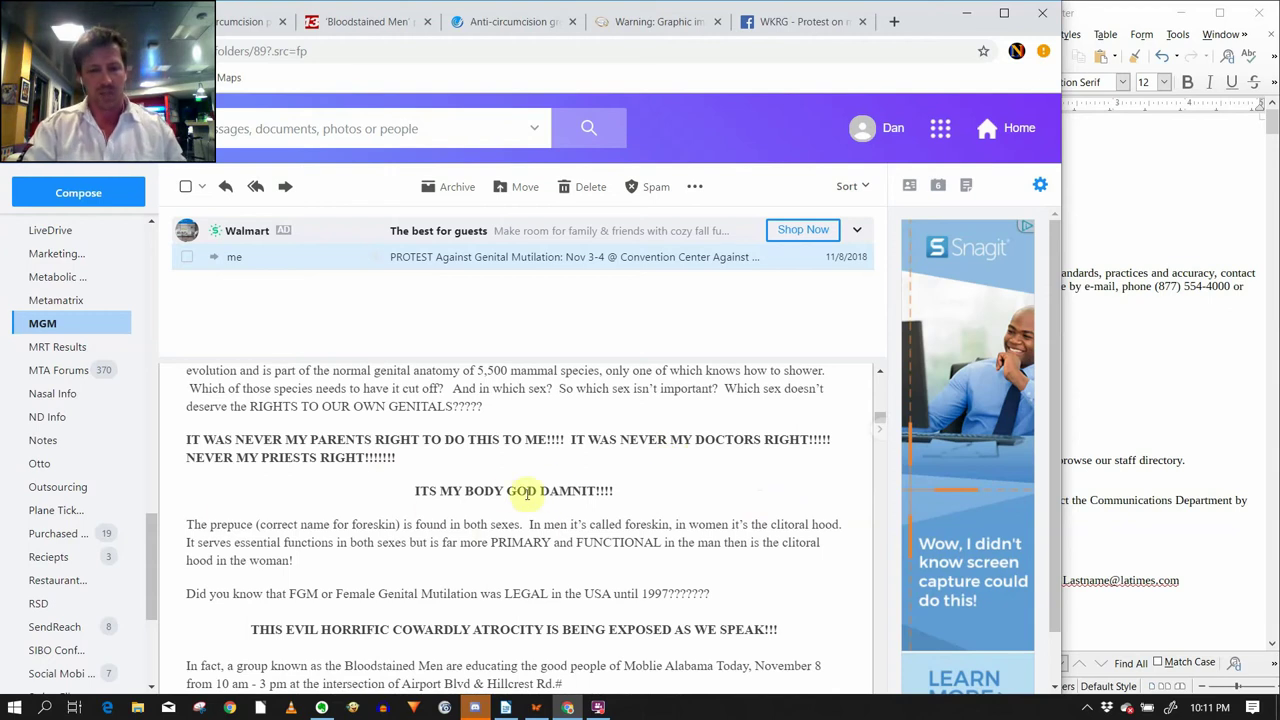
pyautogui.scroll(-7, 630, 482)
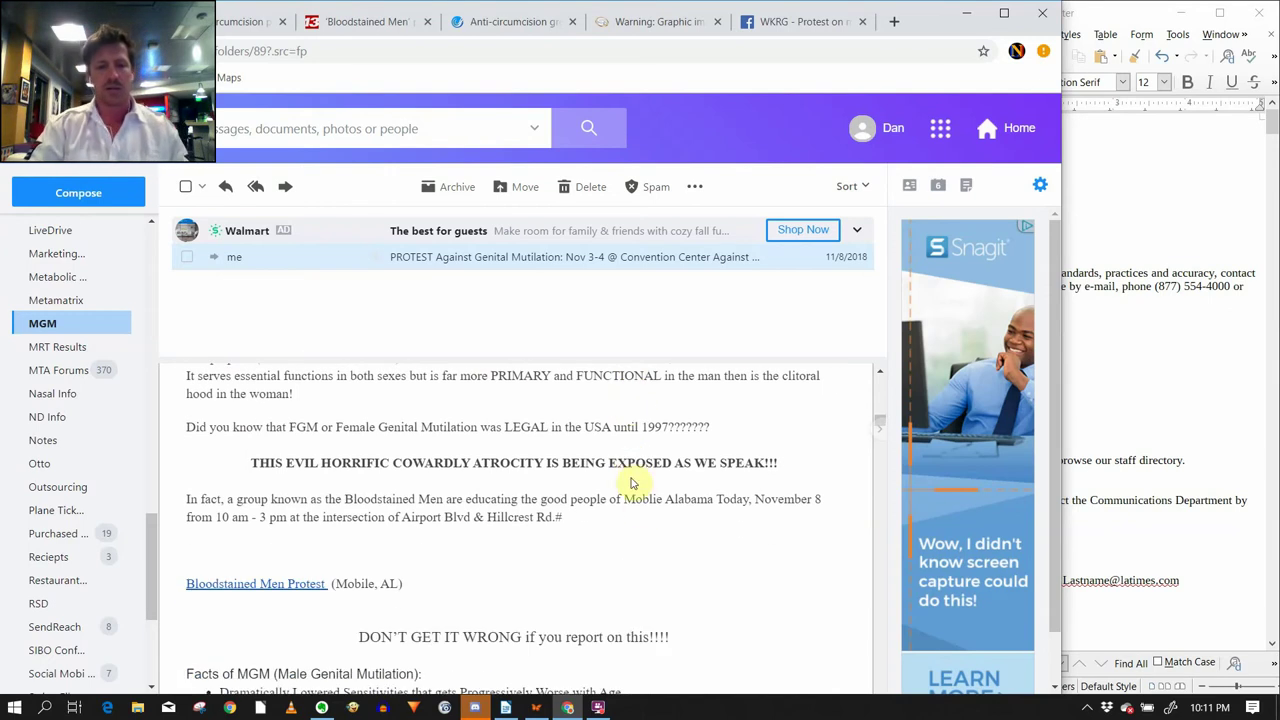
pyautogui.scroll(2, 645, 538)
pyautogui.scroll(2, 645, 538)
pyautogui.scroll(-4, 645, 538)
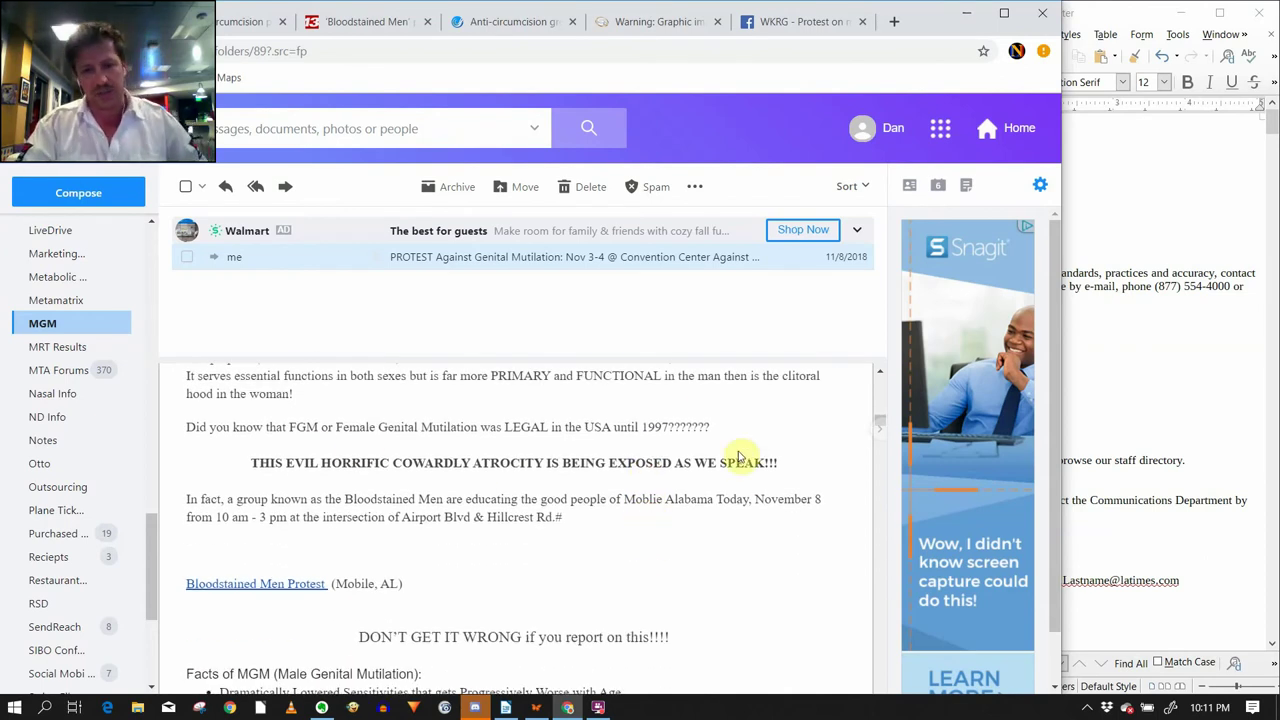
pyautogui.scroll(-4, 570, 522)
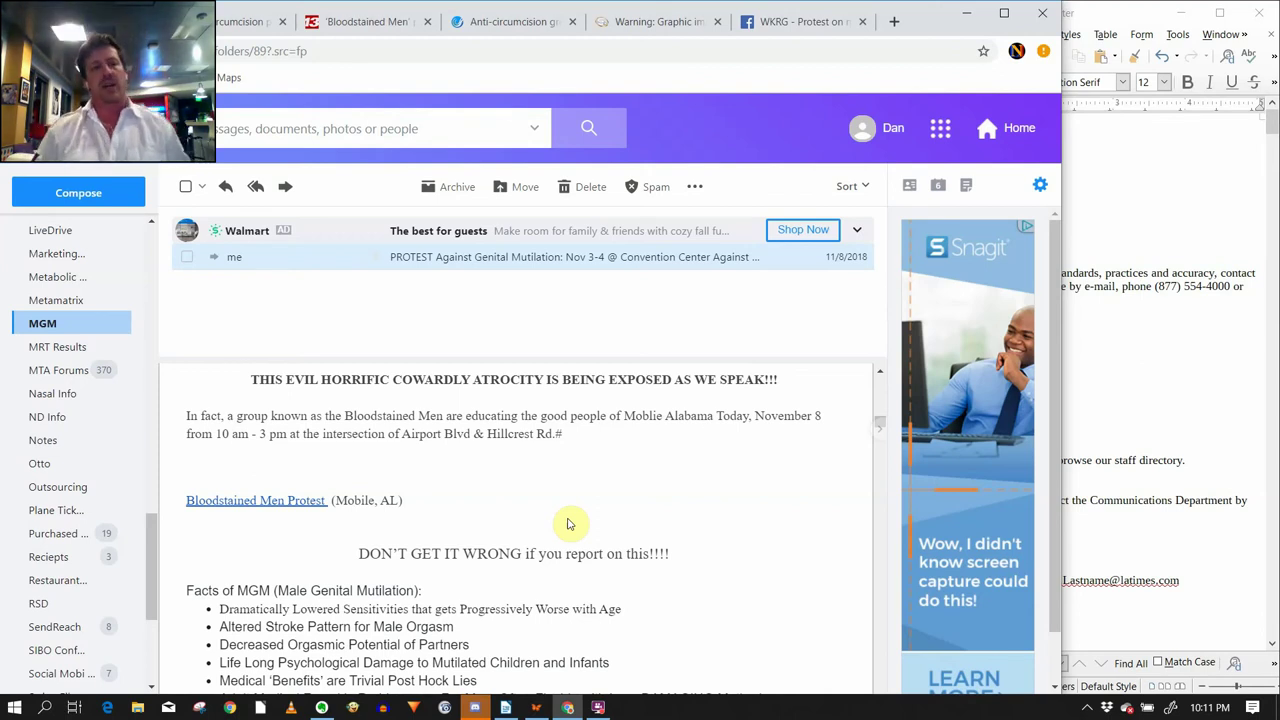
# Read the email's "Facts of MGM" list and examine the captioned photo below it.
pyautogui.scroll(-3, 567, 524)
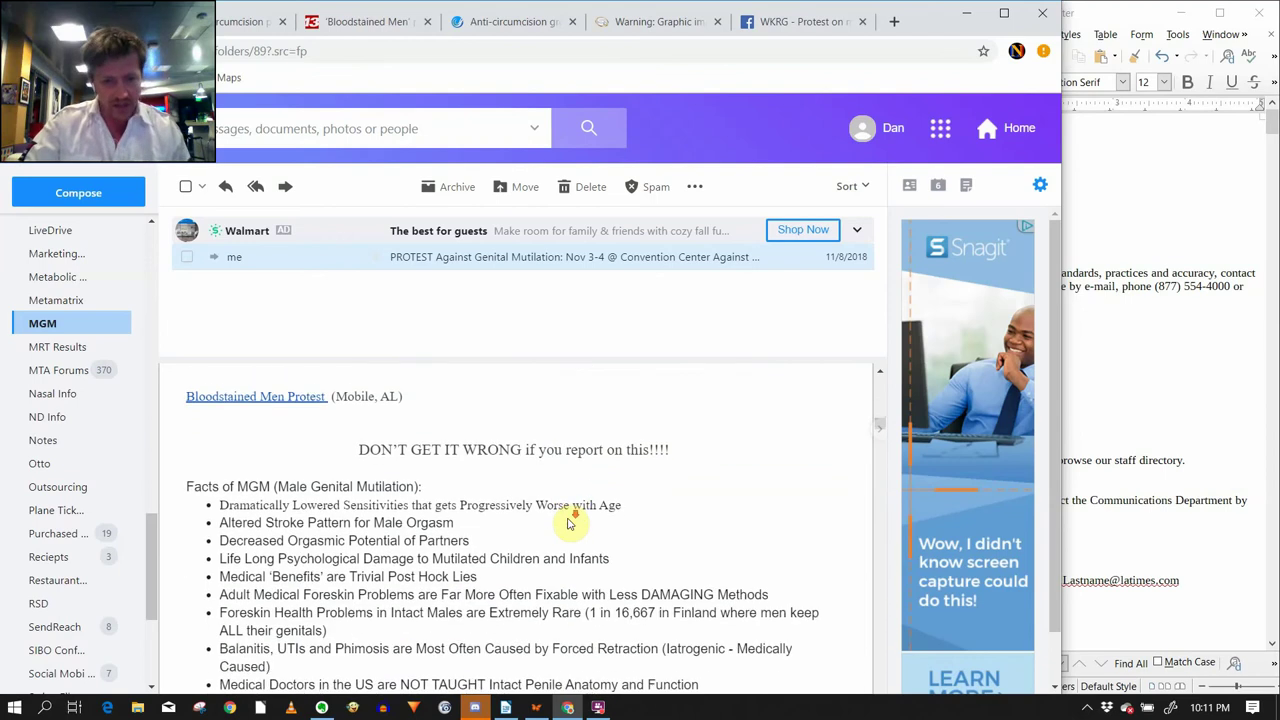
pyautogui.scroll(-2, 578, 480)
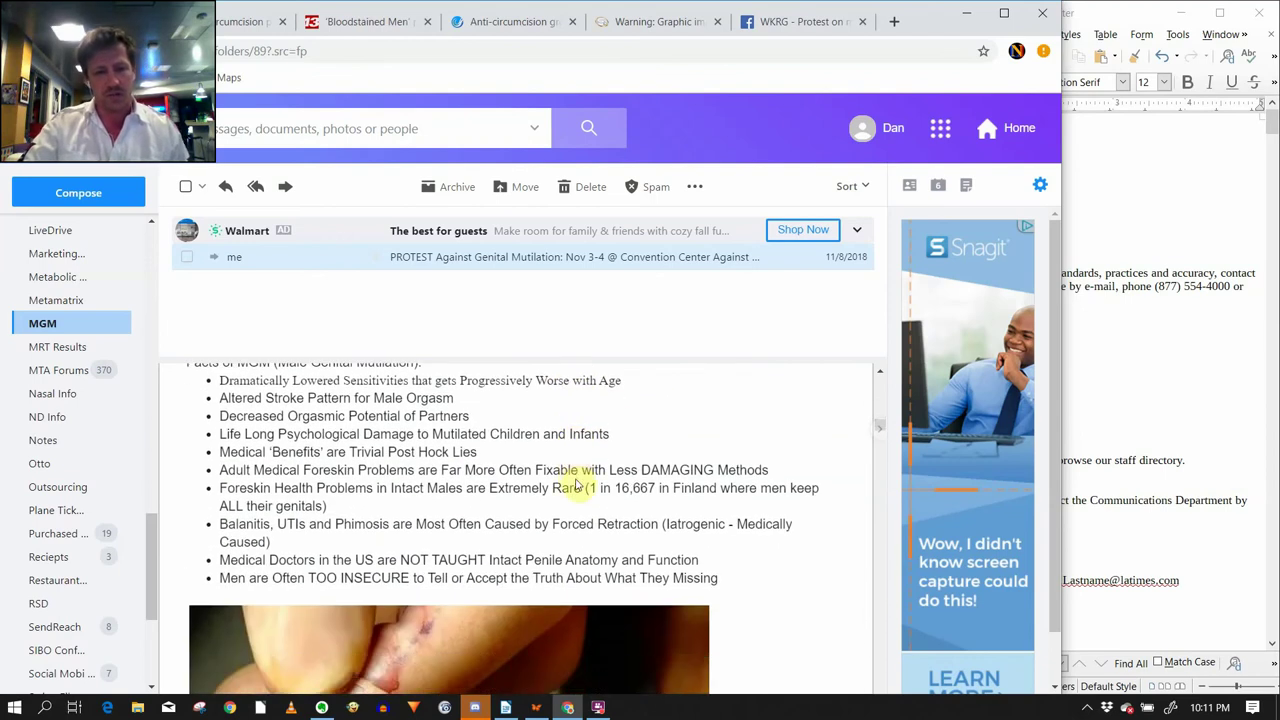
pyautogui.scroll(1, 567, 484)
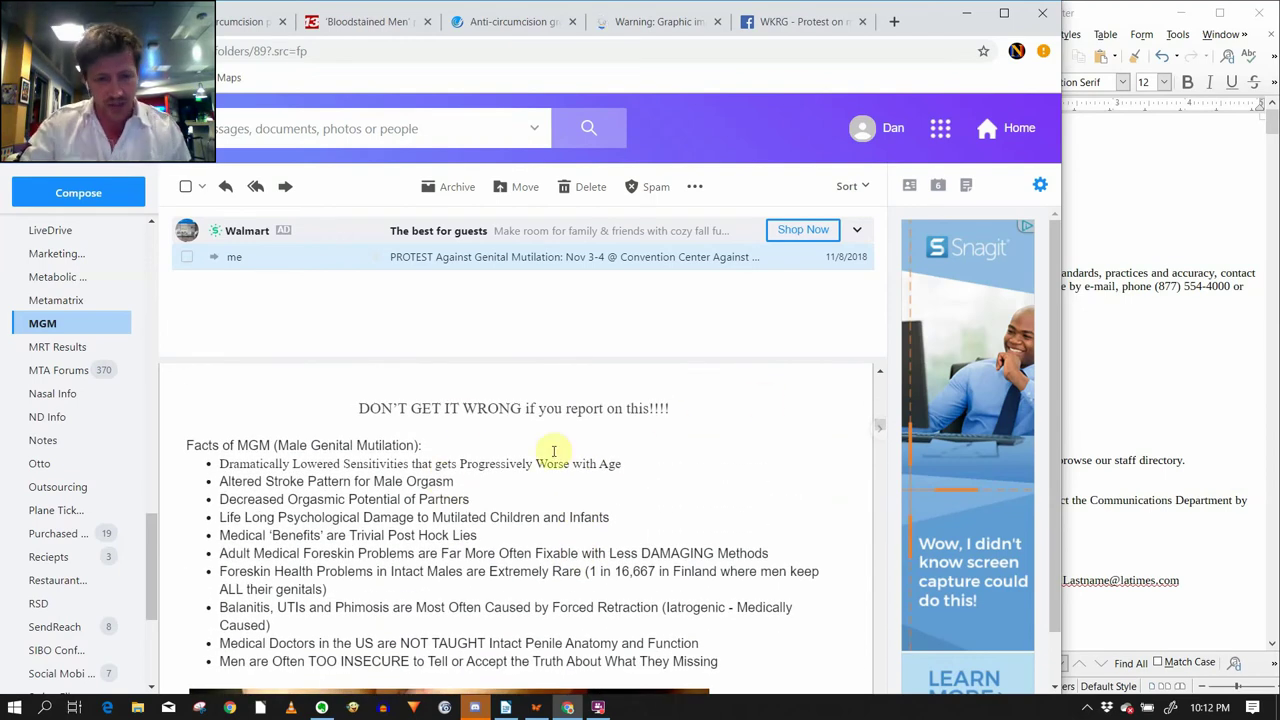
pyautogui.scroll(-2, 557, 455)
pyautogui.scroll(2, 430, 430)
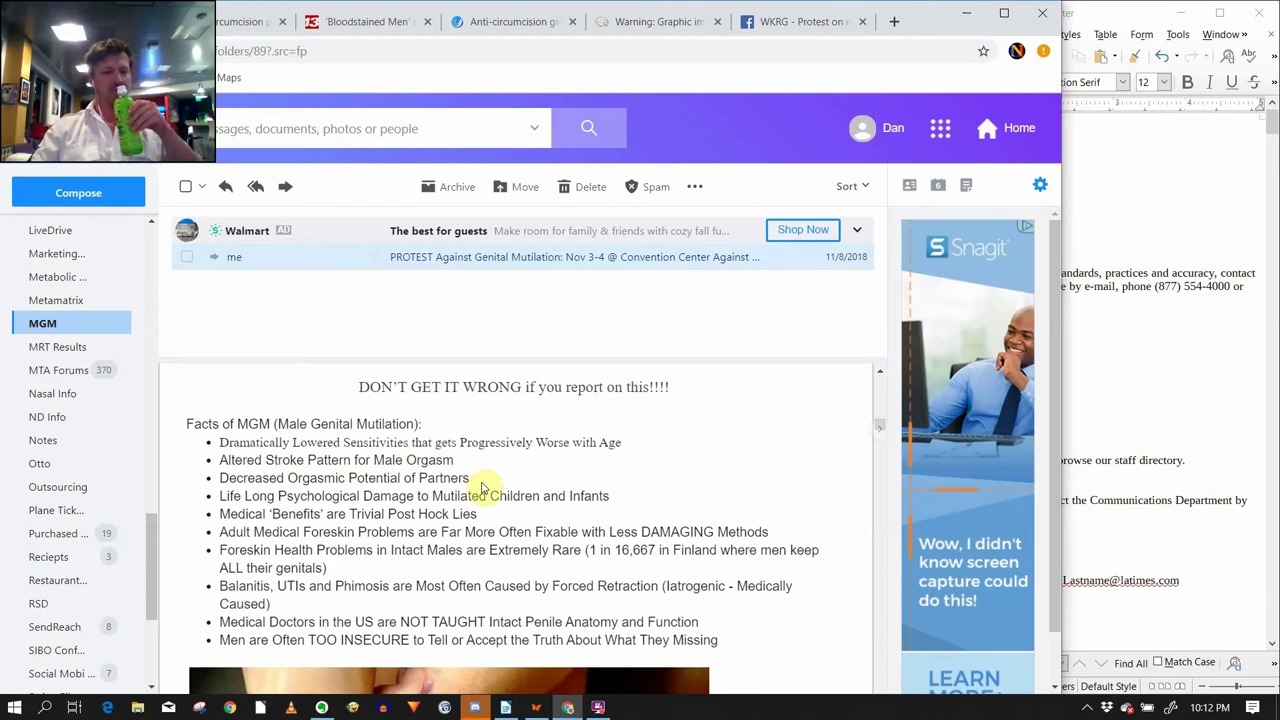
pyautogui.scroll(-5, 481, 488)
pyautogui.scroll(2, 481, 488)
pyautogui.scroll(-3, 481, 488)
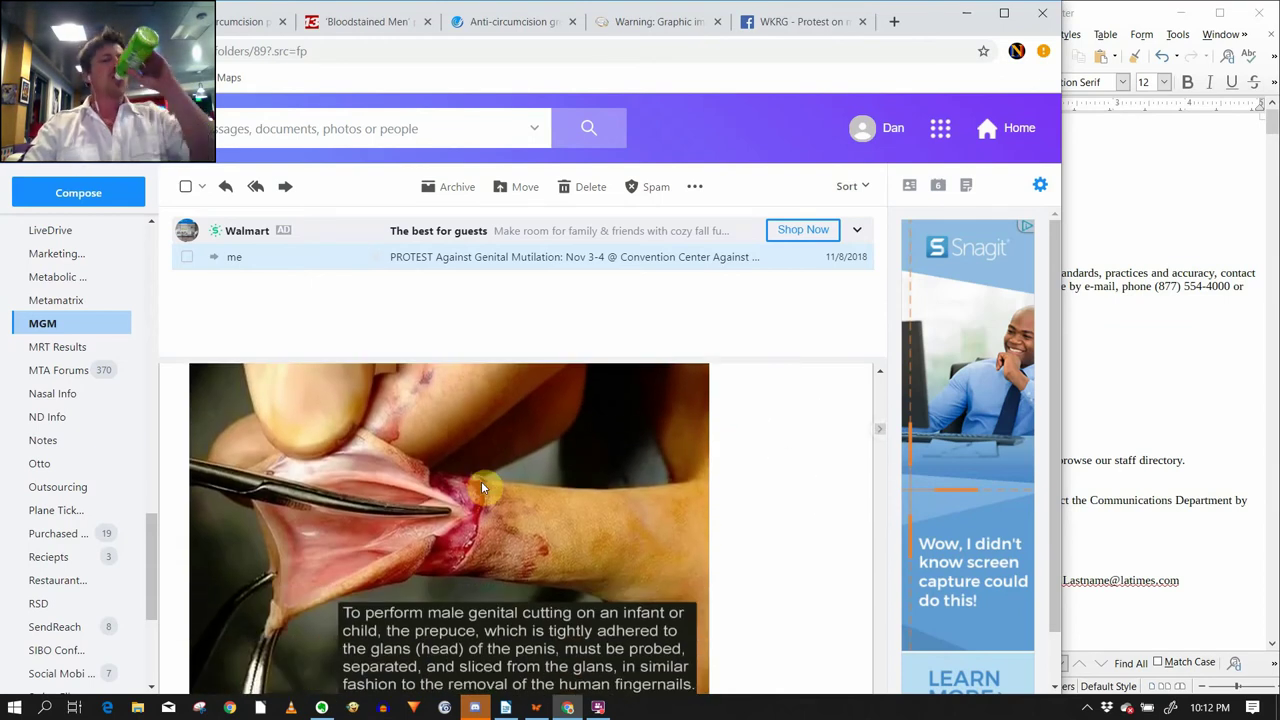
# Read the email's promises to reporters and continue to the "A Historical and Medical Critique of Circumcision" video link.
pyautogui.scroll(-5, 481, 486)
pyautogui.scroll(-8, 481, 487)
pyautogui.scroll(-4, 481, 488)
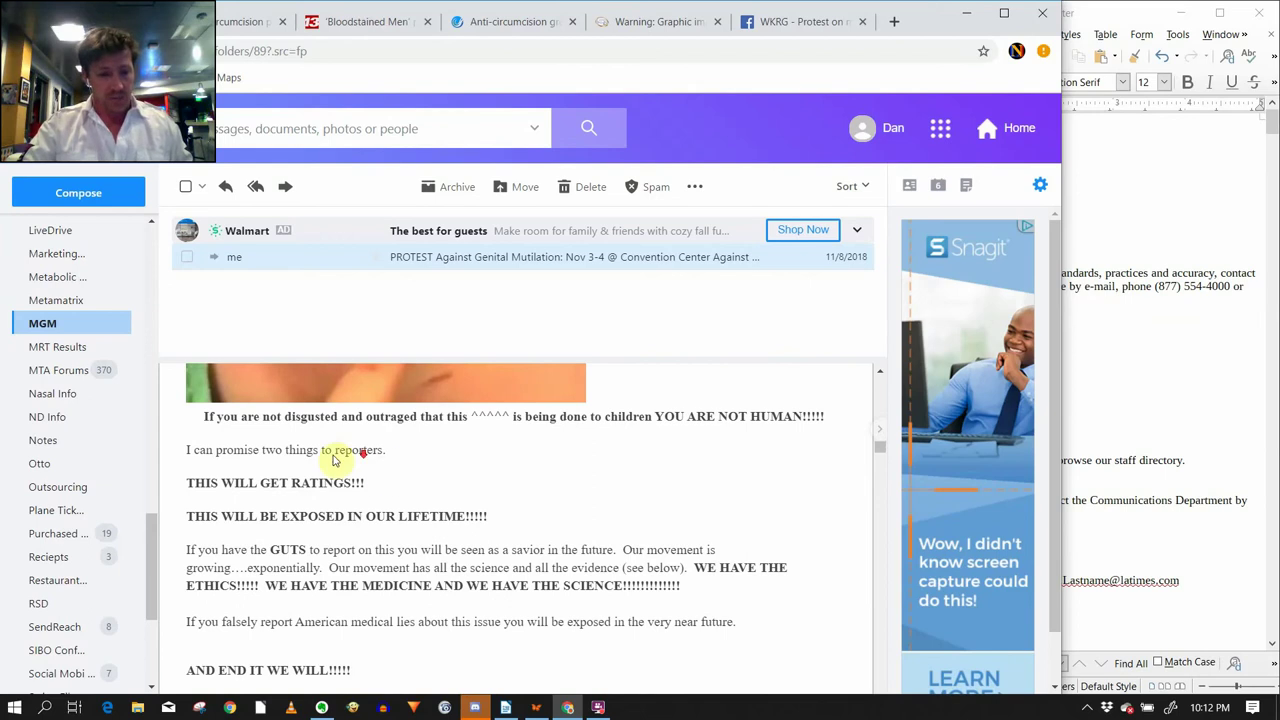
pyautogui.scroll(-1, 421, 440)
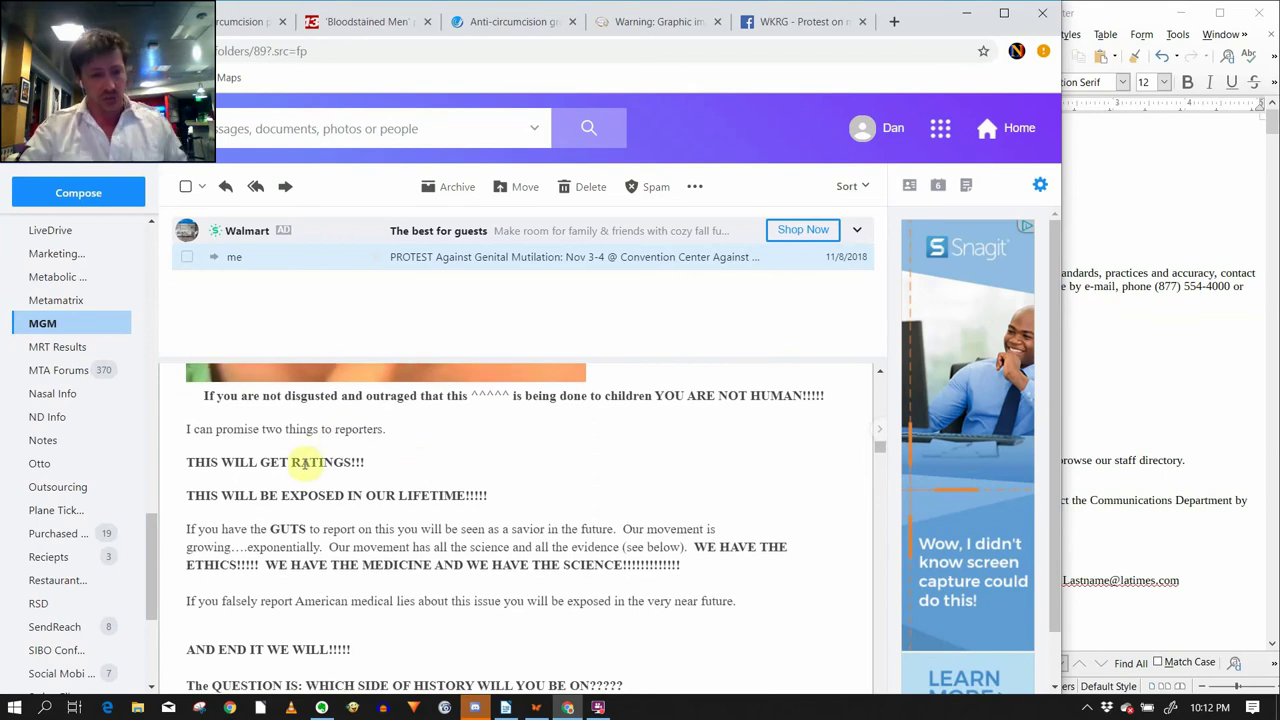
pyautogui.scroll(-2, 623, 486)
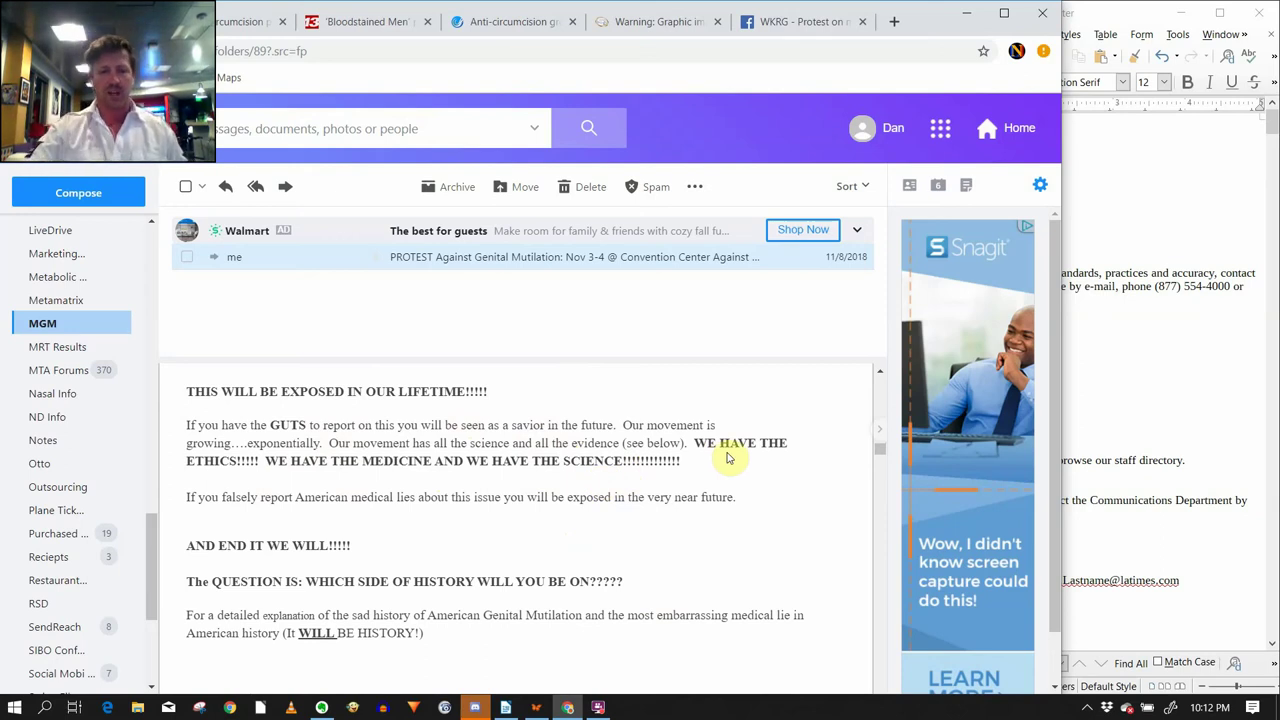
pyautogui.scroll(-1, 727, 458)
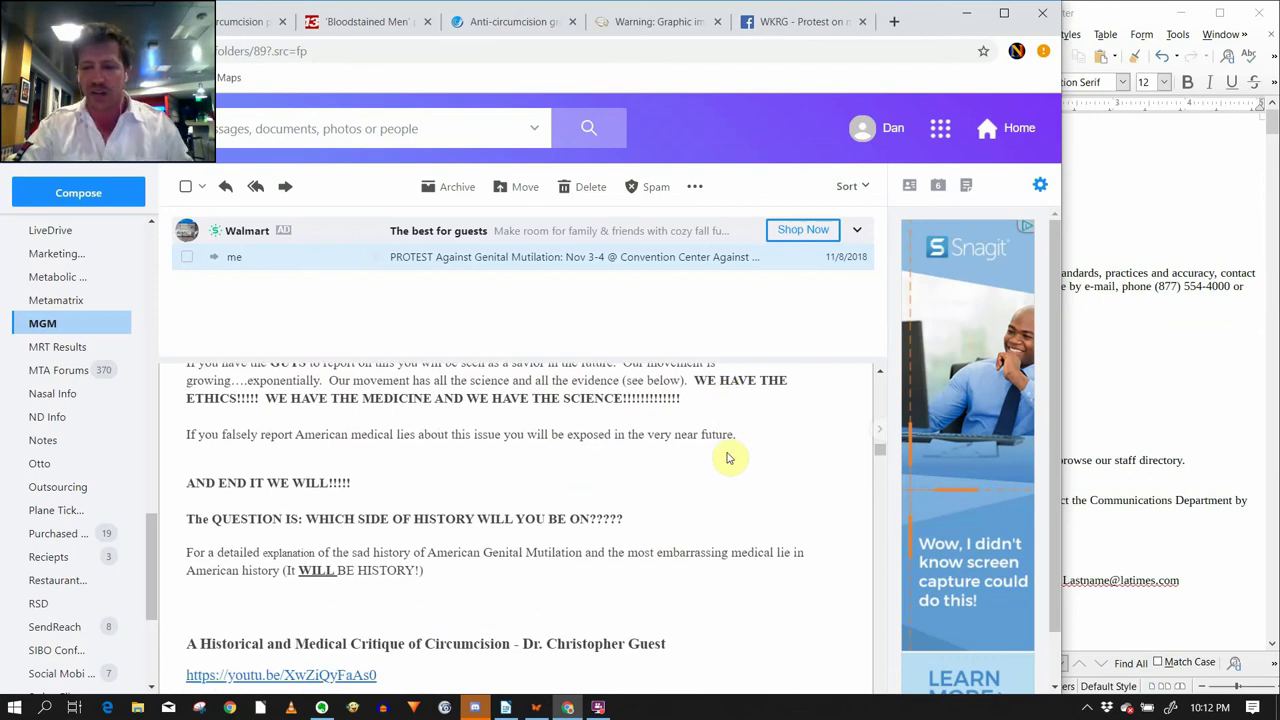
pyautogui.scroll(-1, 727, 458)
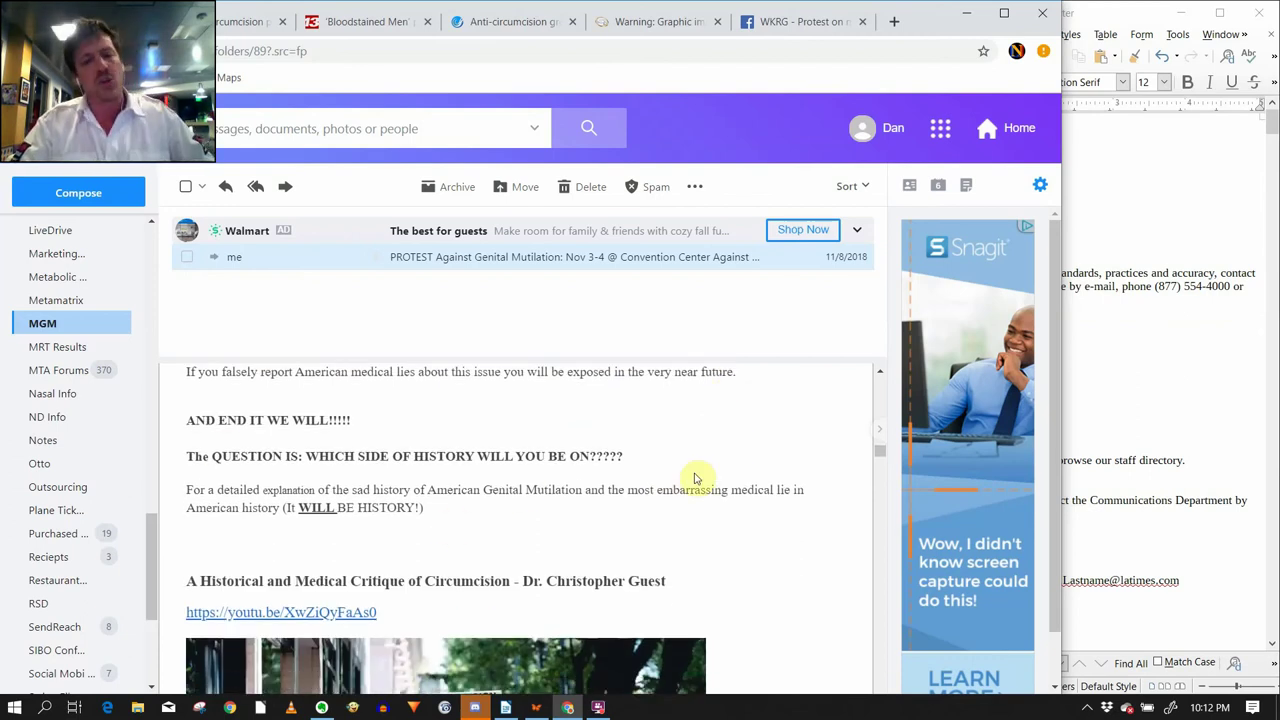
pyautogui.scroll(-1, 697, 478)
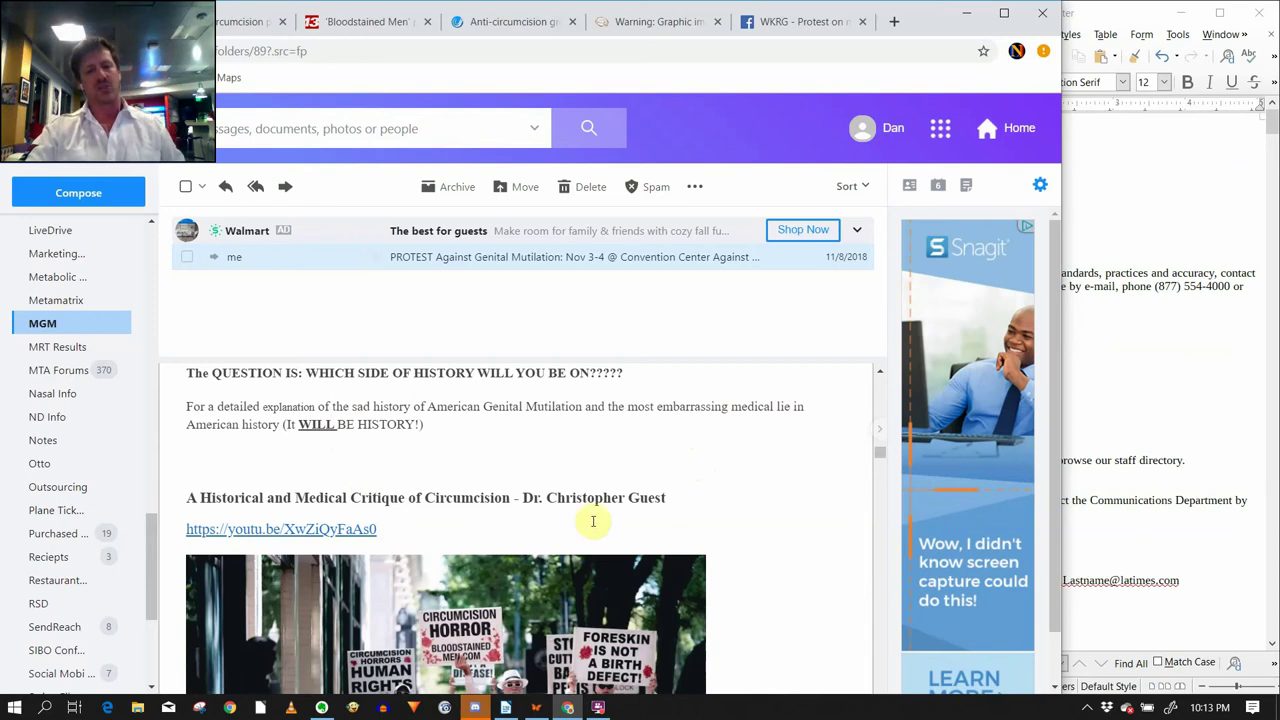
# Read the email's closing statement and postscripts, highlighting the line "I DID MY RESEARCH, SO YOU DO YOURS!!!!".
pyautogui.scroll(-1, 680, 505)
pyautogui.scroll(-3, 708, 492)
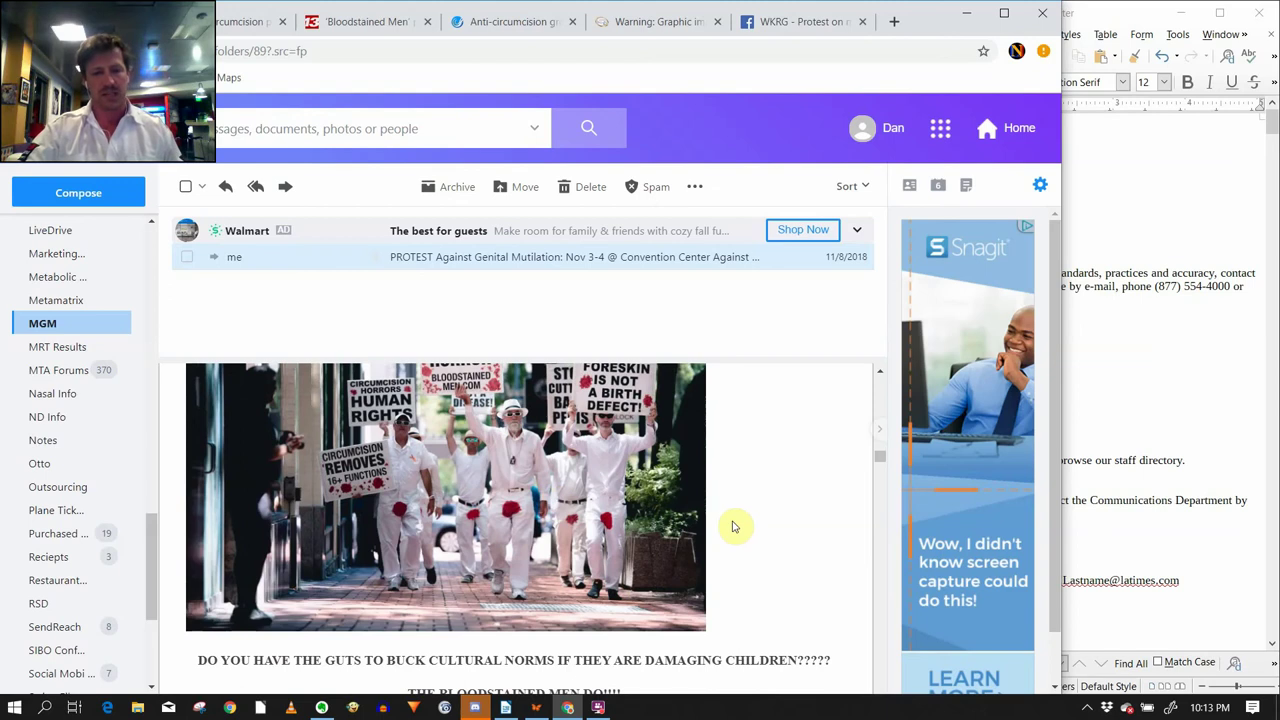
pyautogui.scroll(-2, 733, 527)
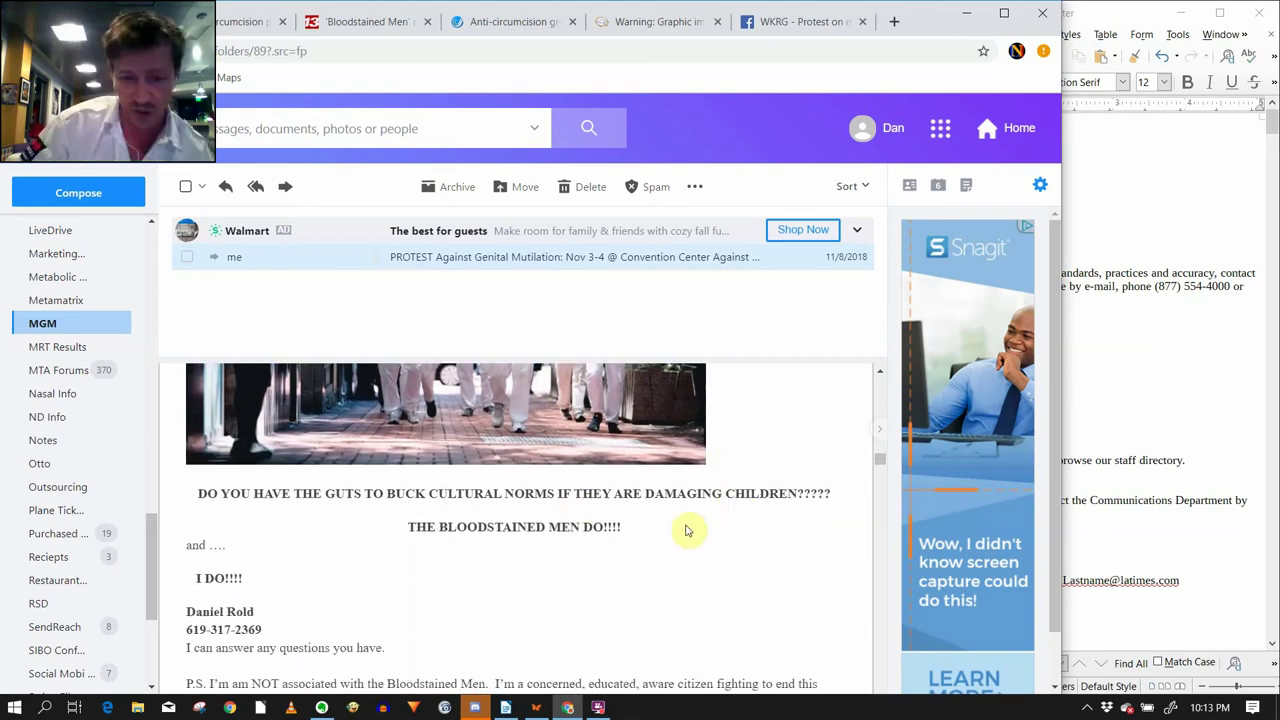
pyautogui.scroll(-2, 658, 568)
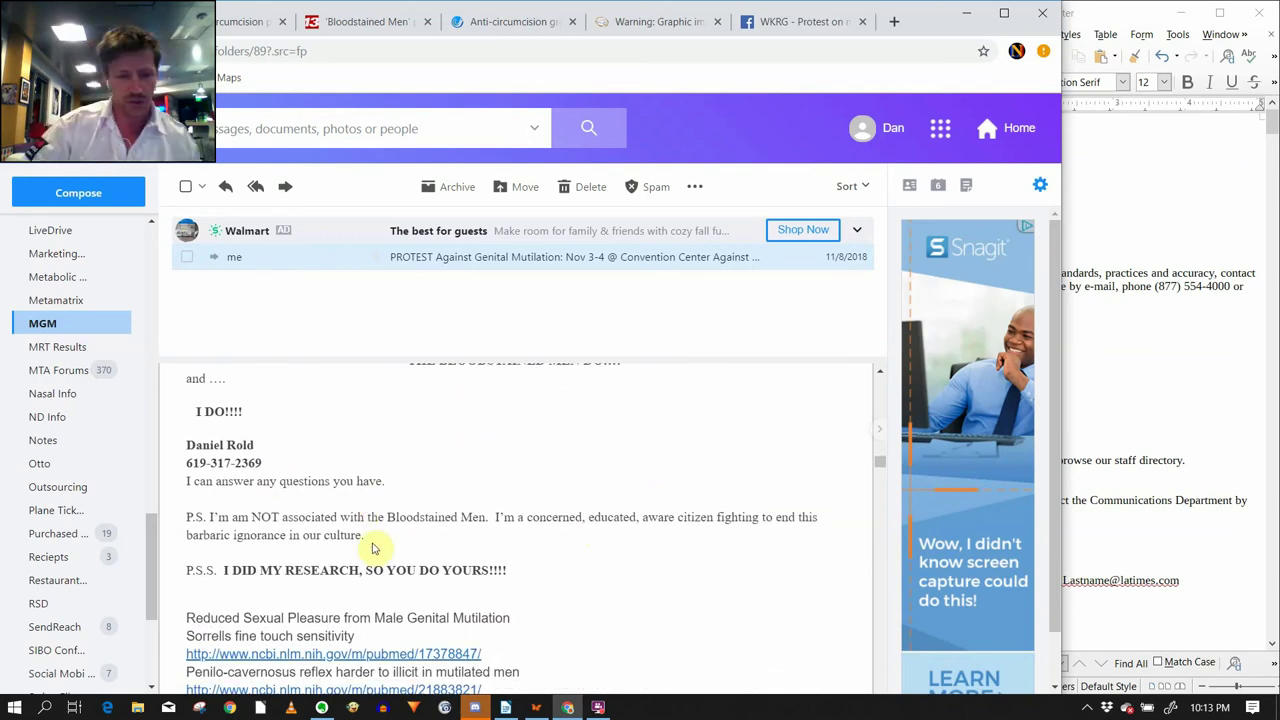
pyautogui.scroll(-1, 372, 547)
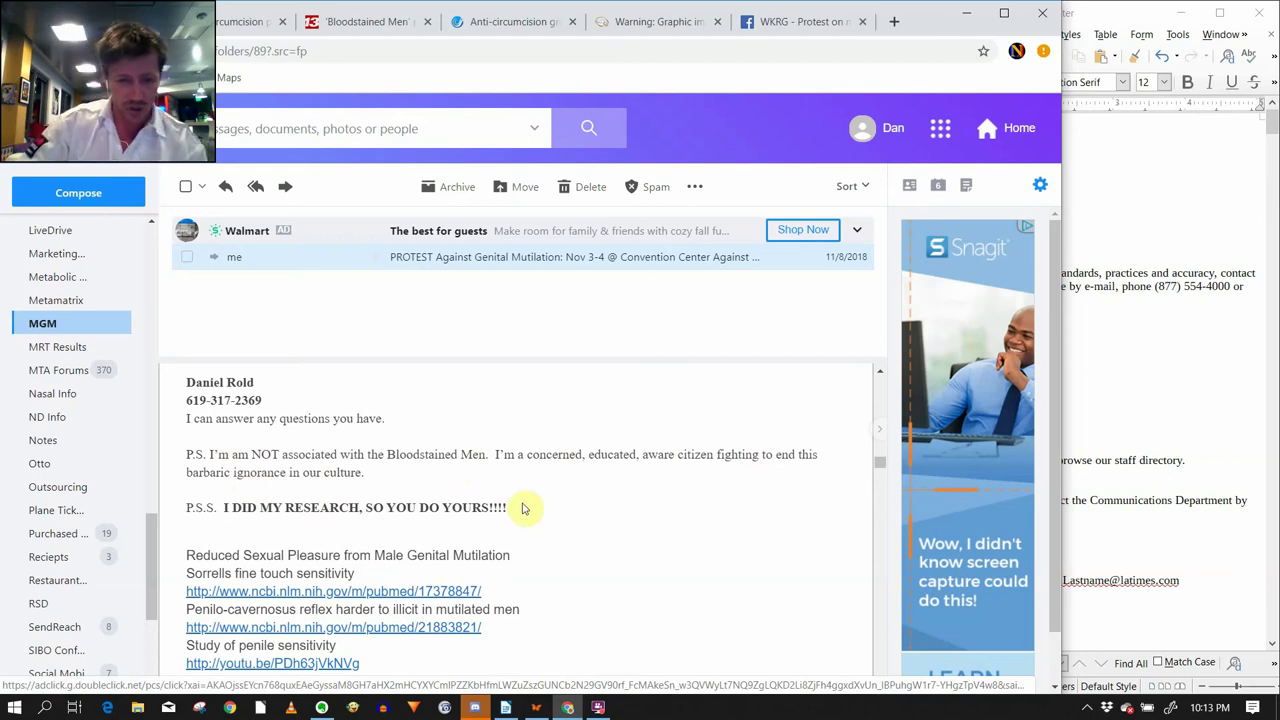
pyautogui.moveTo(507, 509); pyautogui.dragTo(215, 508)
pyautogui.click(278, 530)
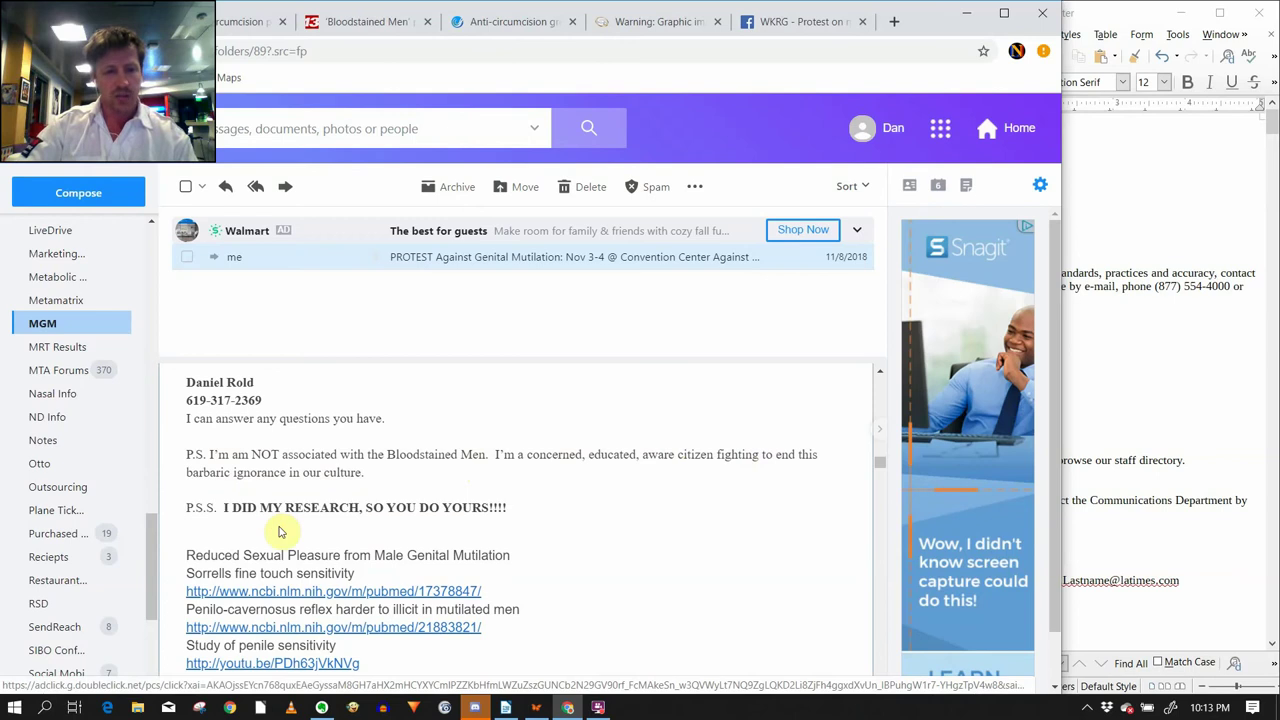
# Examine the email's sexual-pleasure study links and the captioned microscopy figures 7 to 9 with their prepuce article citations.
pyautogui.scroll(-2, 468, 518)
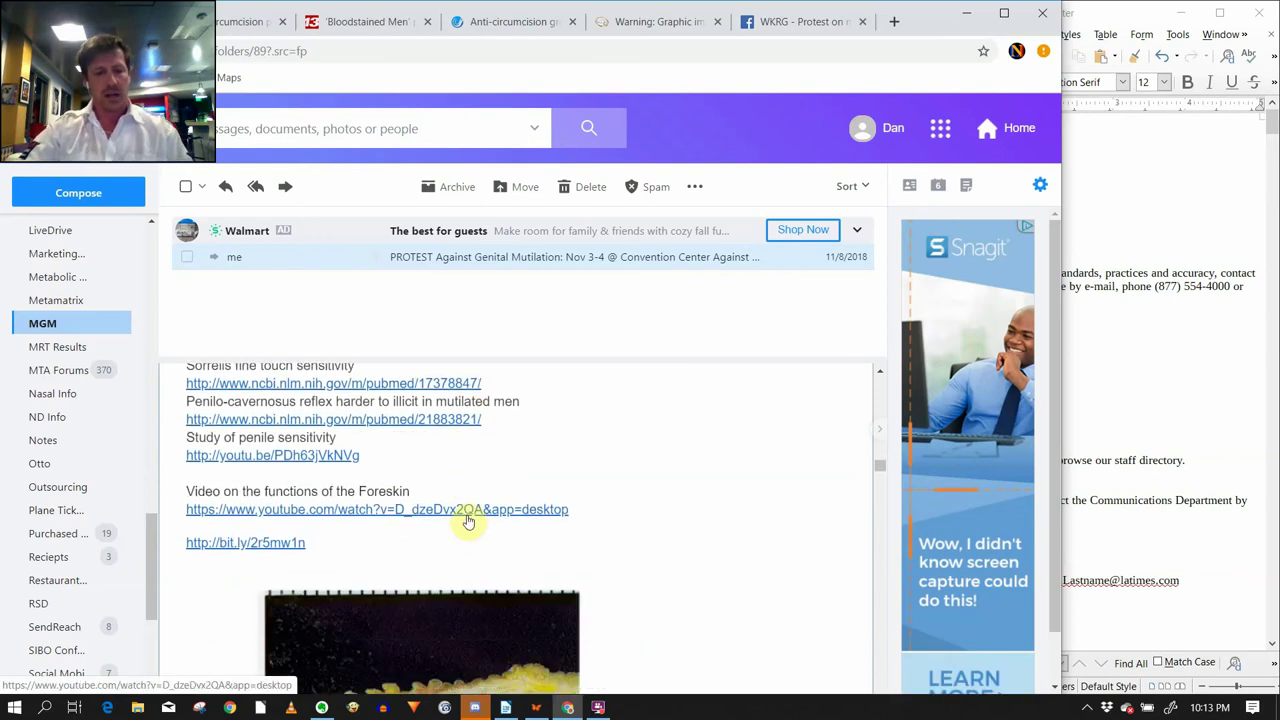
pyautogui.scroll(-5, 468, 520)
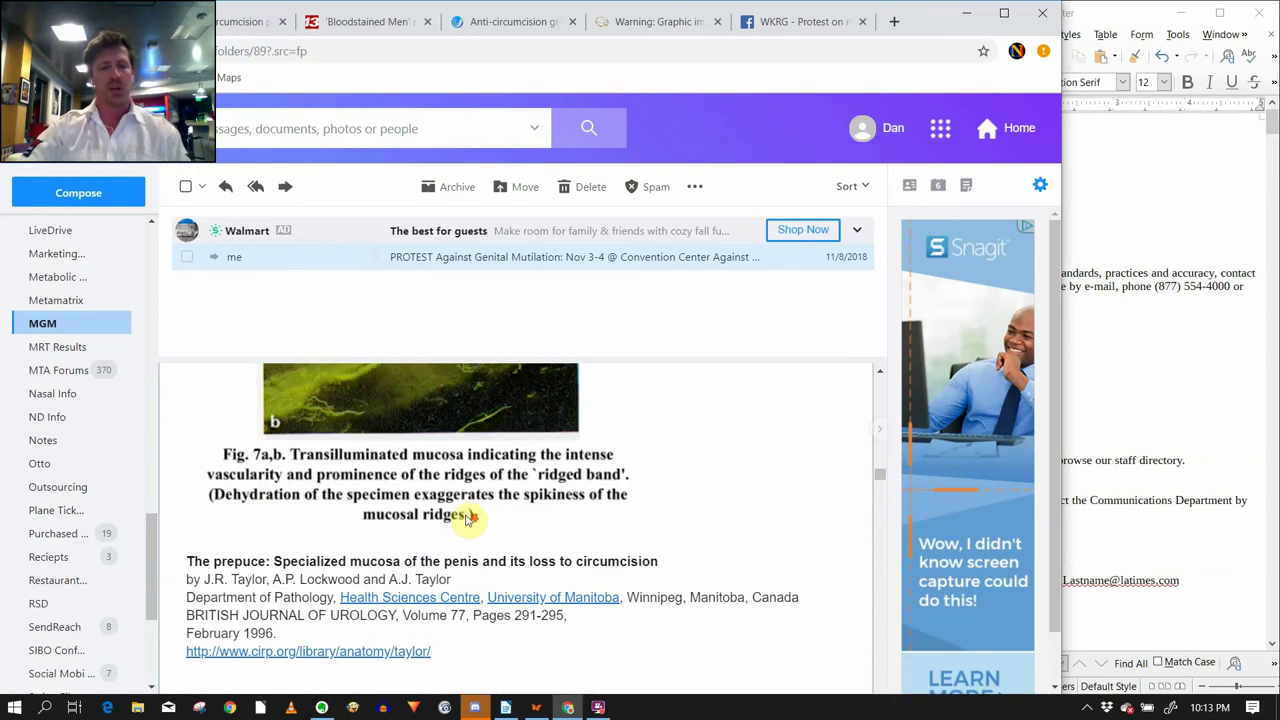
pyautogui.scroll(-5, 466, 518)
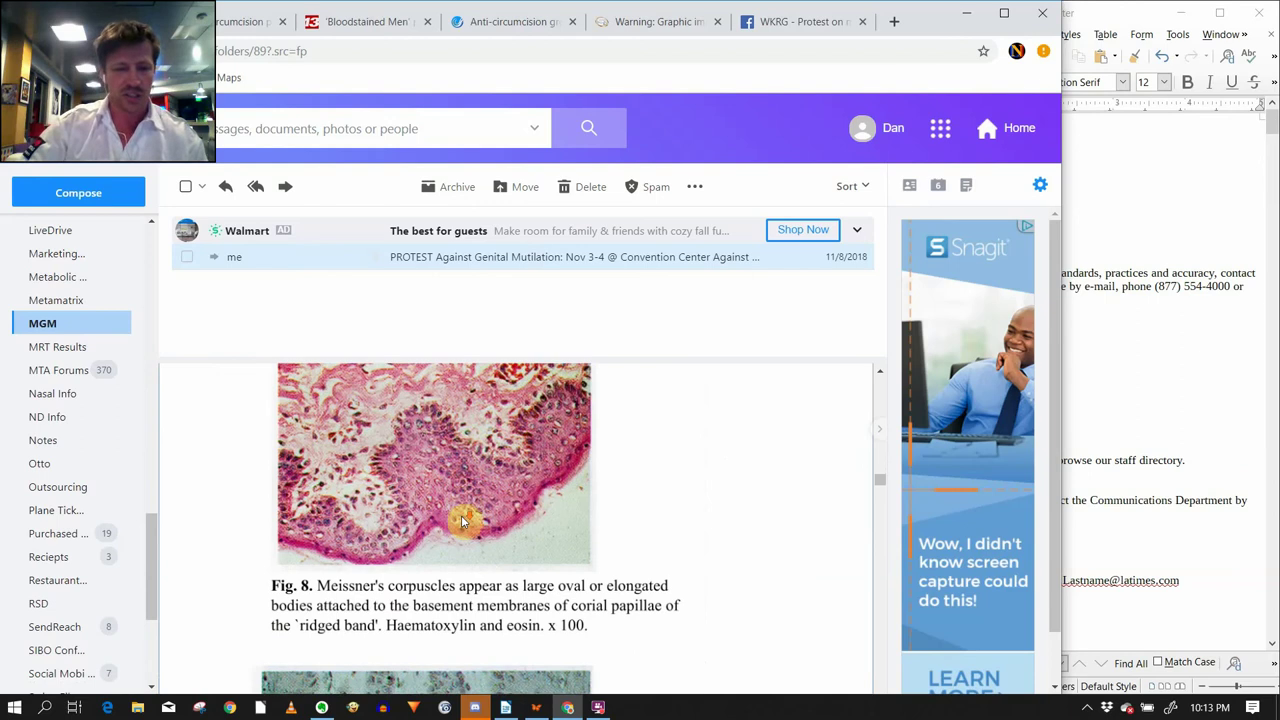
pyautogui.scroll(-5, 466, 520)
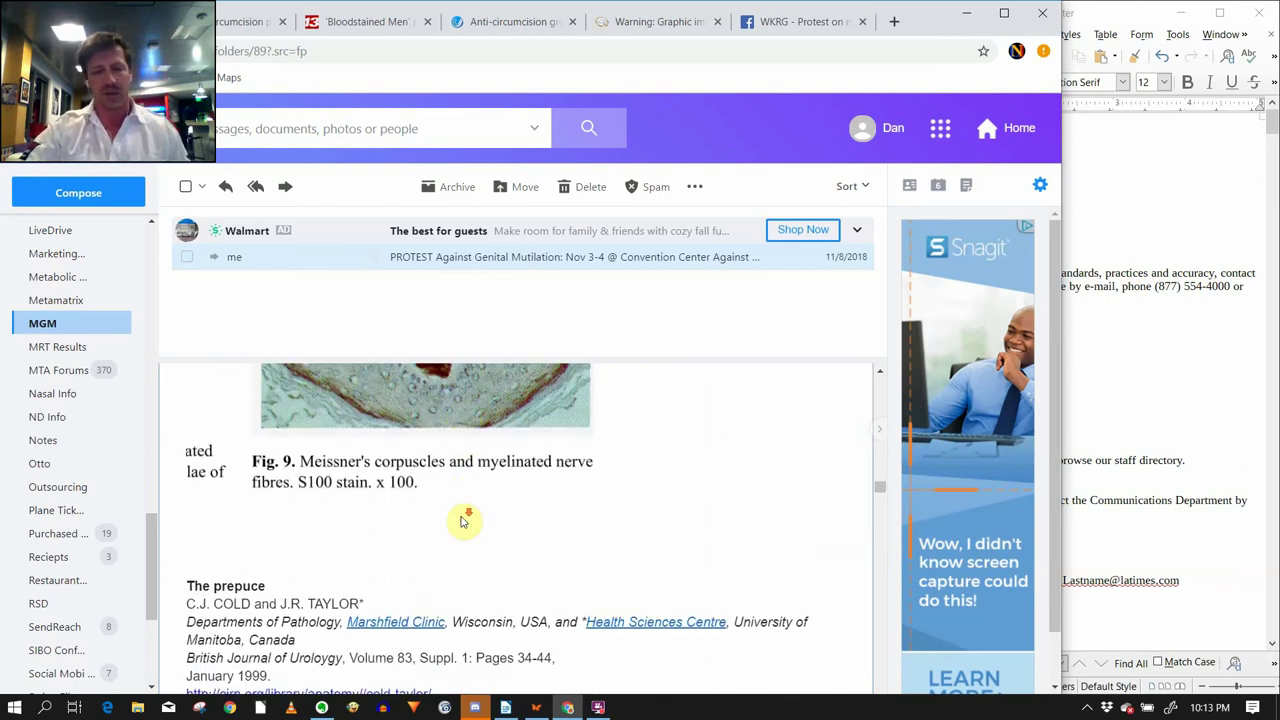
pyautogui.scroll(-3, 466, 520)
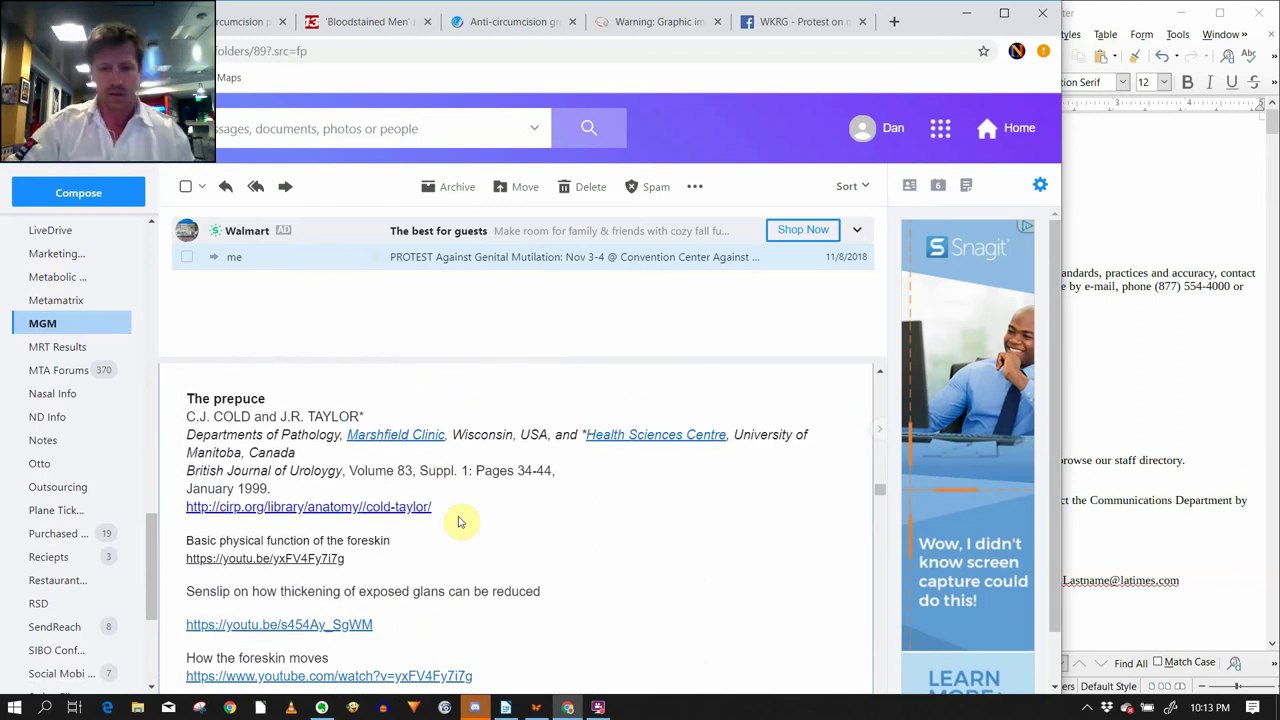
pyautogui.scroll(6, 460, 521)
pyautogui.scroll(1, 460, 521)
pyautogui.scroll(-3, 460, 521)
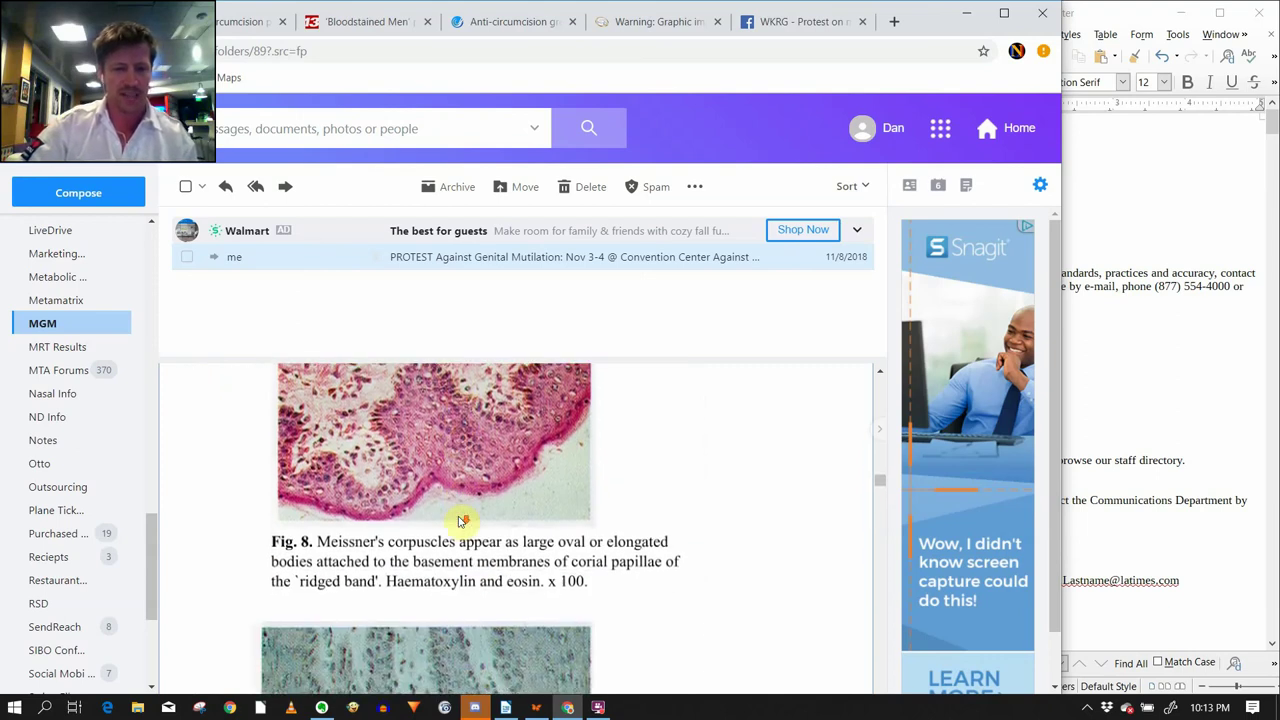
pyautogui.scroll(-2, 460, 521)
pyautogui.scroll(-7, 460, 521)
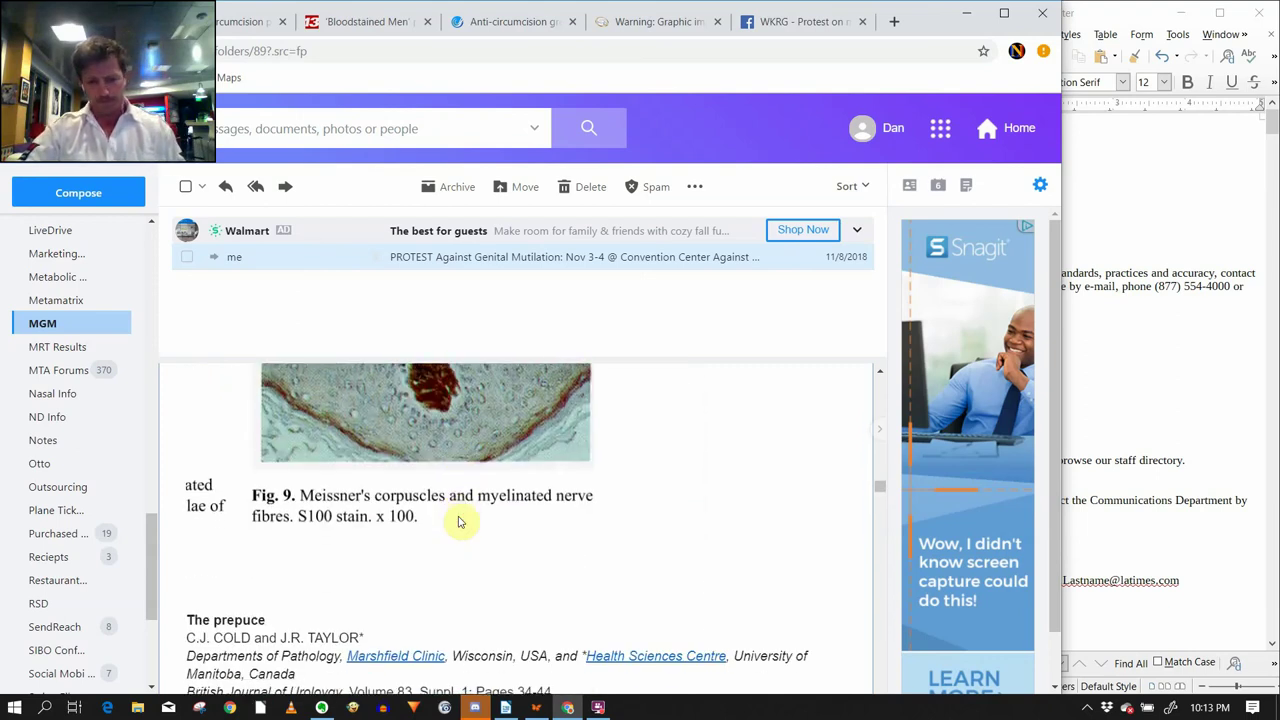
# Look through the email's study links on loss of sexual function, intromission and ED down to the comparison image.
pyautogui.scroll(-5, 460, 521)
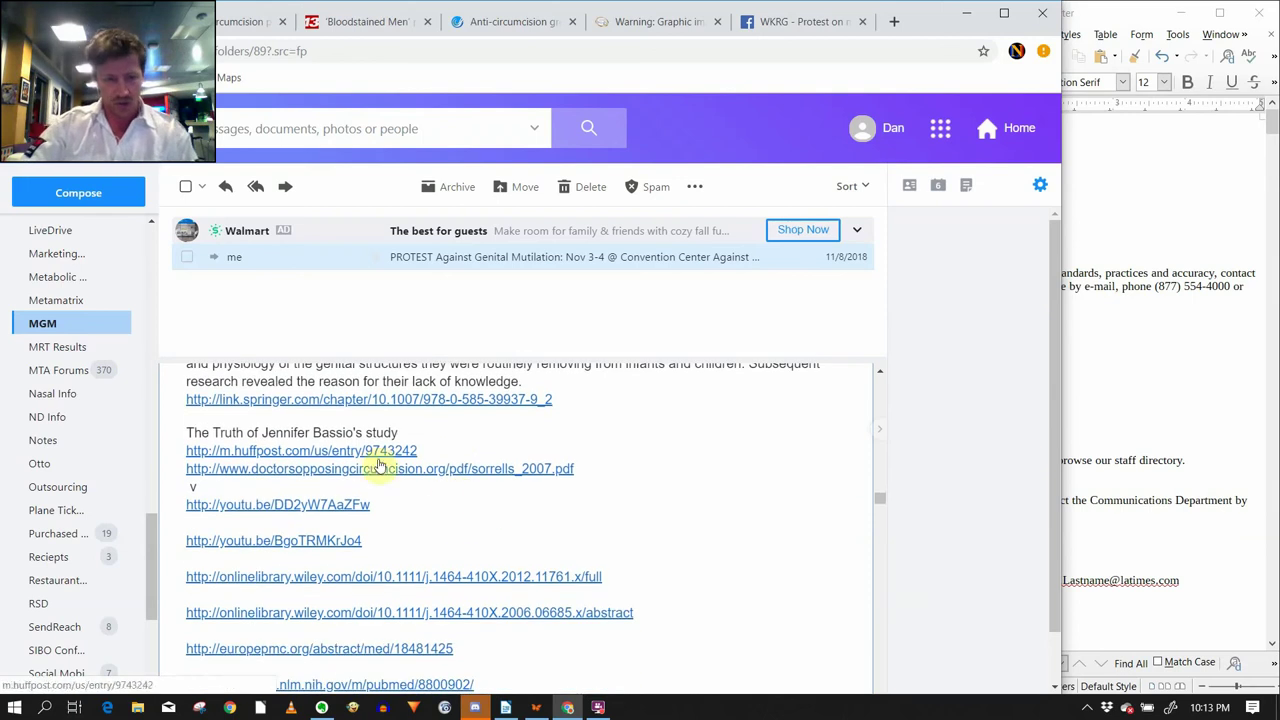
pyautogui.scroll(-3, 447, 503)
pyautogui.scroll(-3, 447, 503)
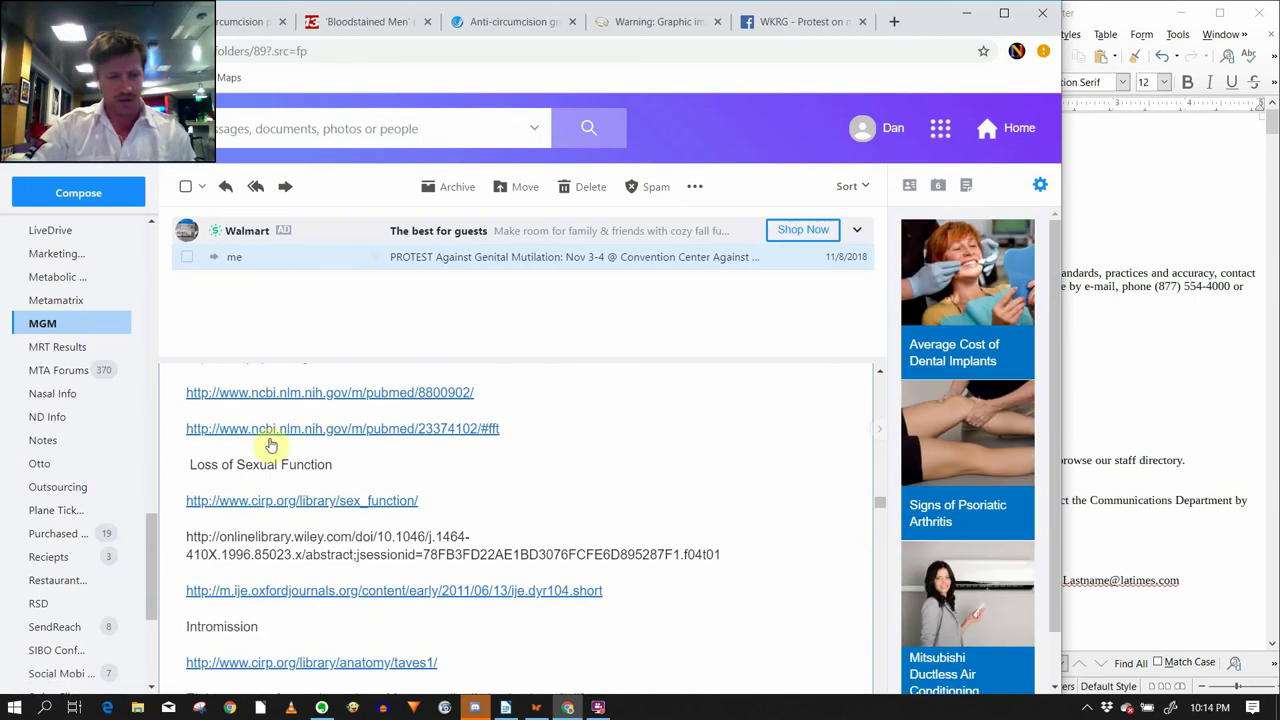
pyautogui.scroll(-3, 520, 510)
pyautogui.scroll(-1, 522, 513)
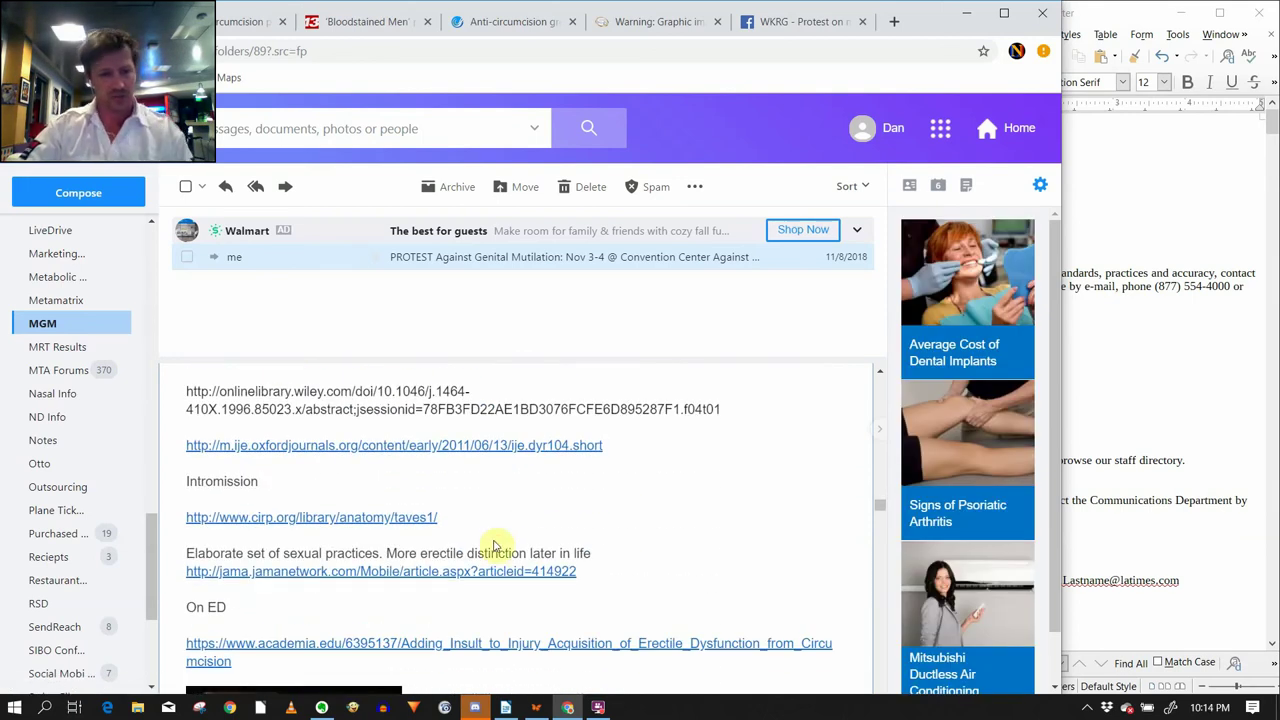
pyautogui.scroll(-4, 533, 552)
pyautogui.scroll(1, 580, 486)
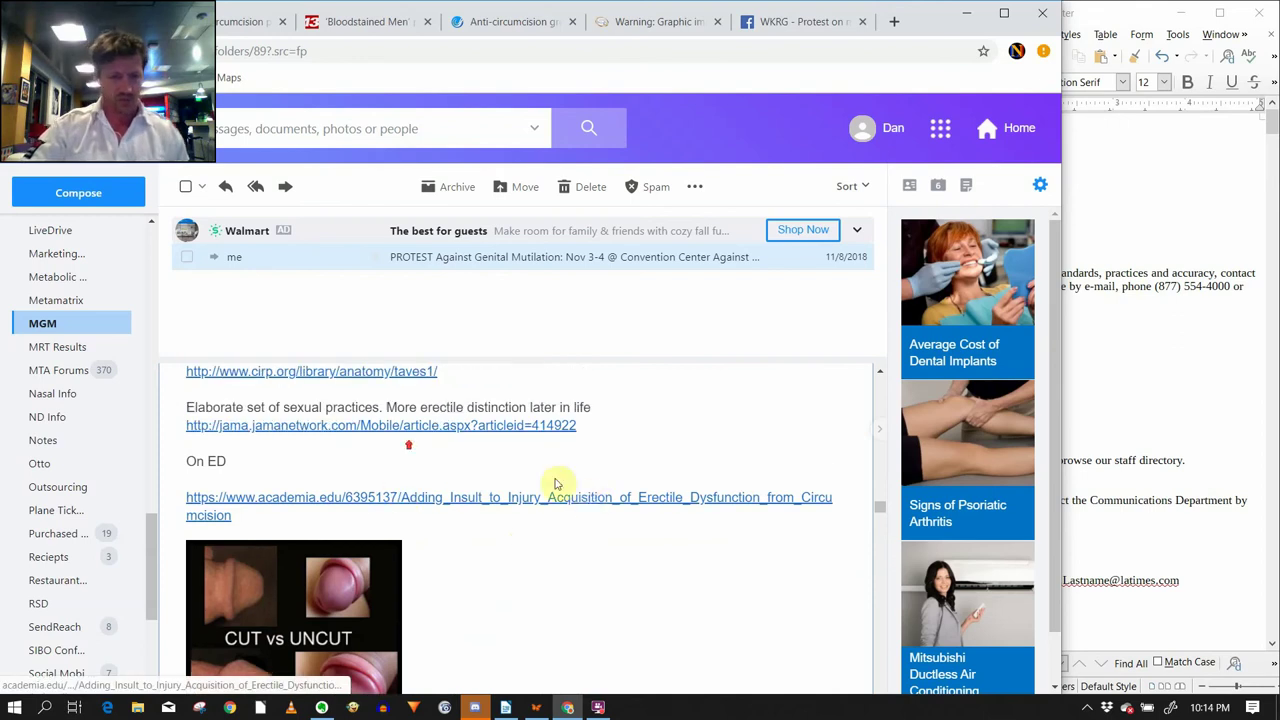
pyautogui.scroll(-2, 251, 519)
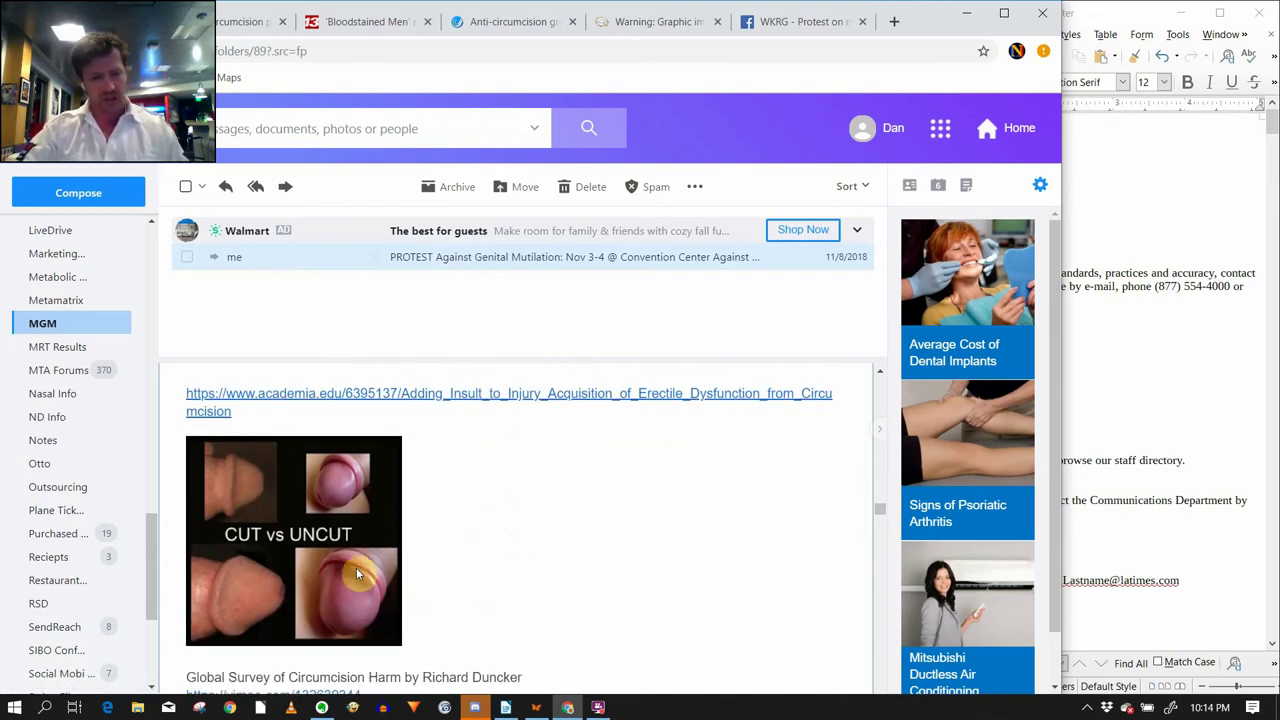
# Skim the email's physician organisation statements, circumcision rate graphic and section debunking medical reasons, down to the STI/HIV studies.
pyautogui.scroll(-5, 394, 531)
pyautogui.scroll(-12, 393, 535)
pyautogui.scroll(-6, 396, 535)
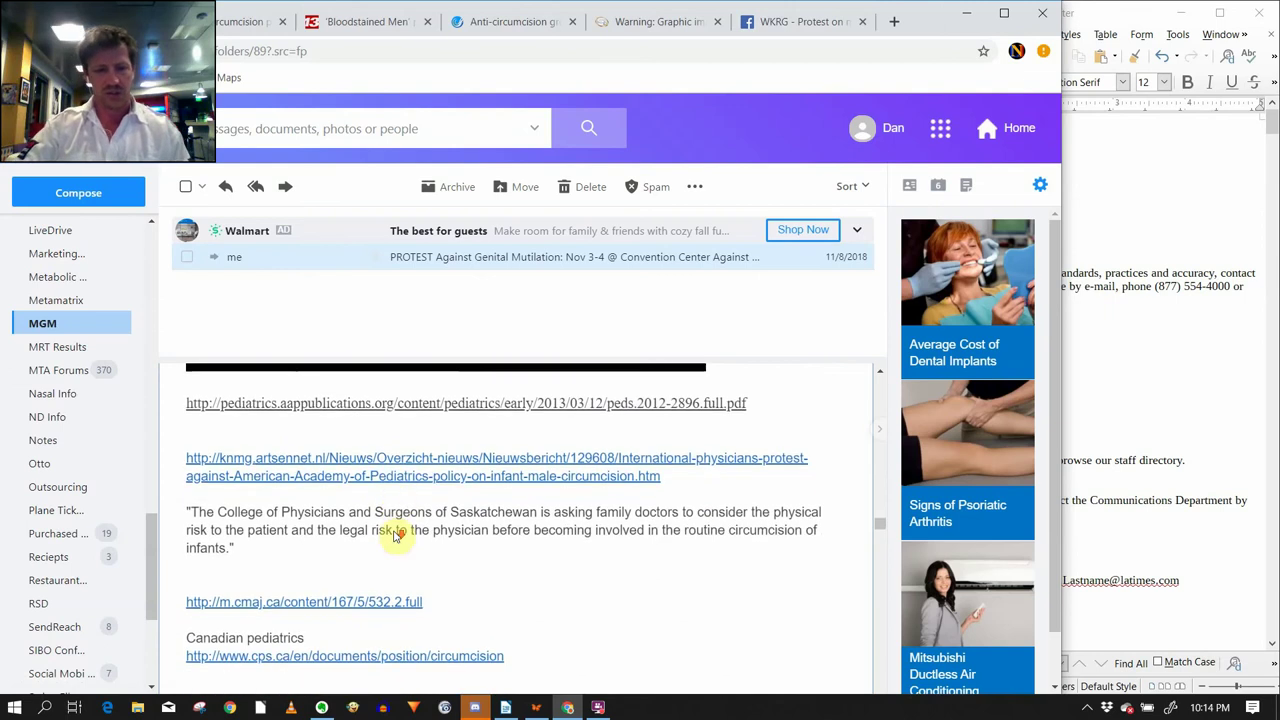
pyautogui.scroll(-2, 397, 536)
pyautogui.scroll(-10, 395, 537)
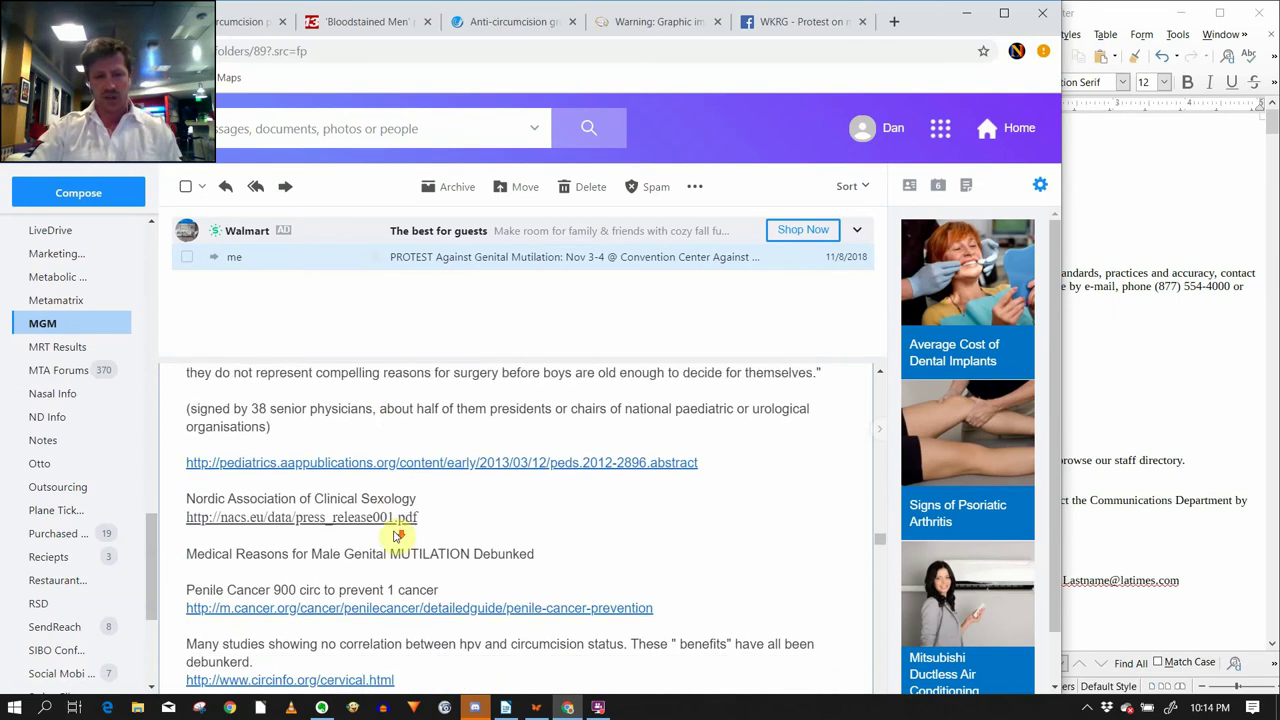
pyautogui.scroll(-12, 396, 537)
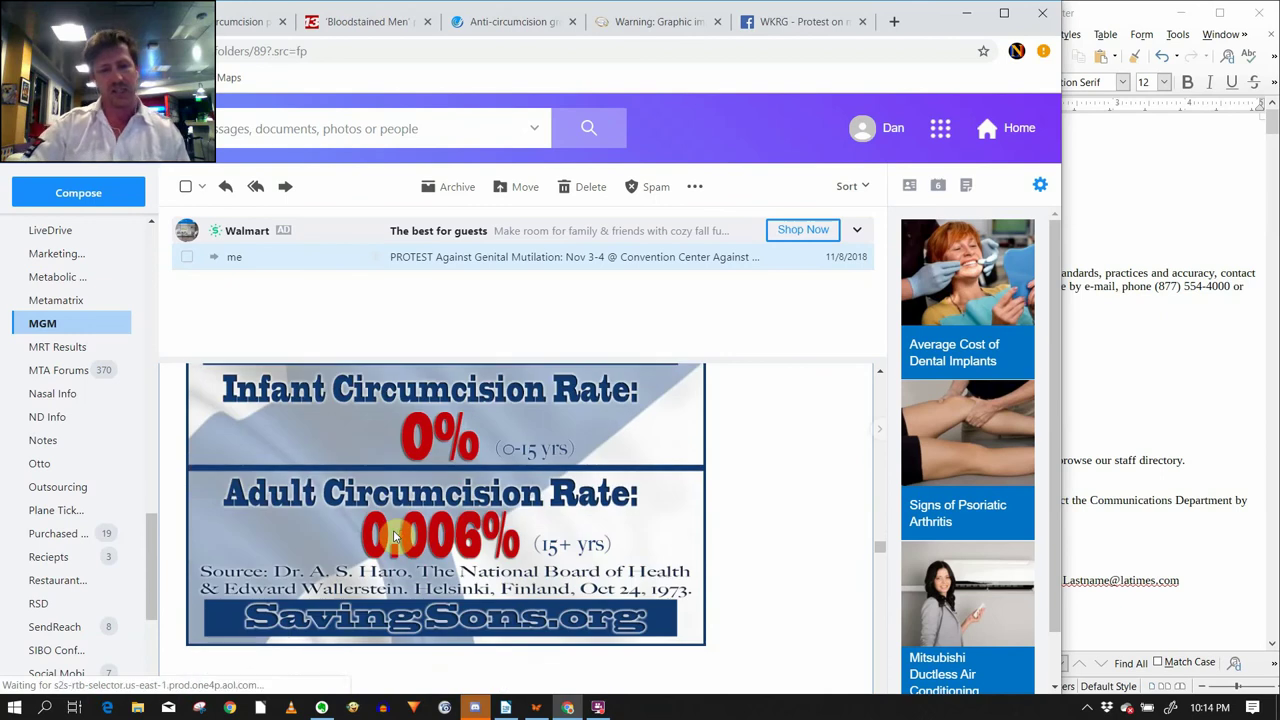
pyautogui.scroll(-3, 447, 550)
pyautogui.scroll(-15, 447, 556)
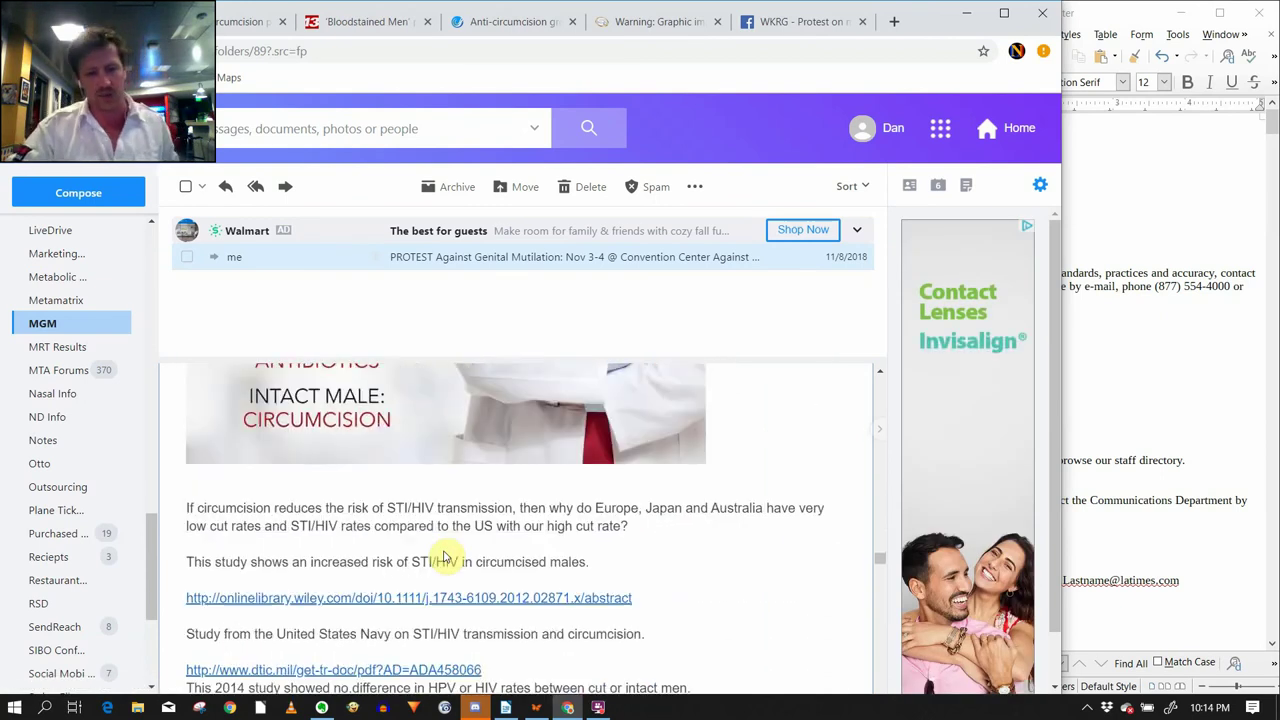
# Skim the email's sections on HIV data, infant trauma, pain in neonates and the psychosexual response to MGM.
pyautogui.scroll(-20, 447, 556)
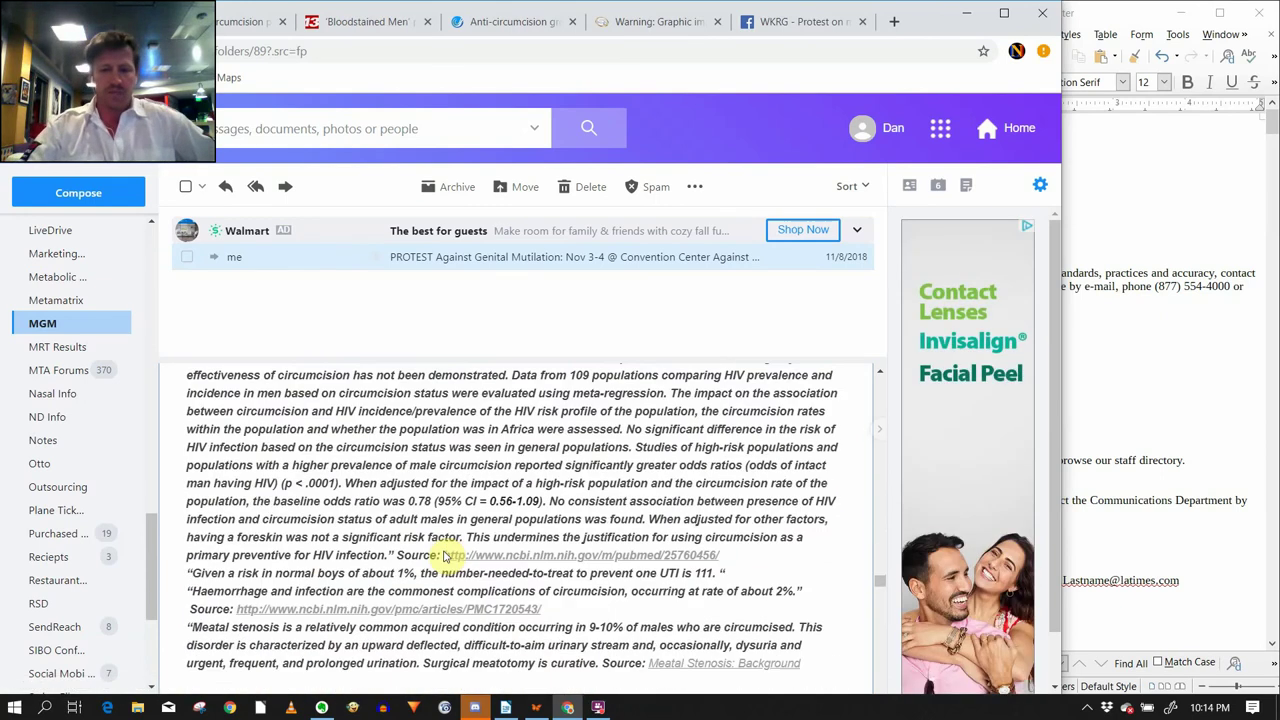
pyautogui.scroll(-20, 447, 556)
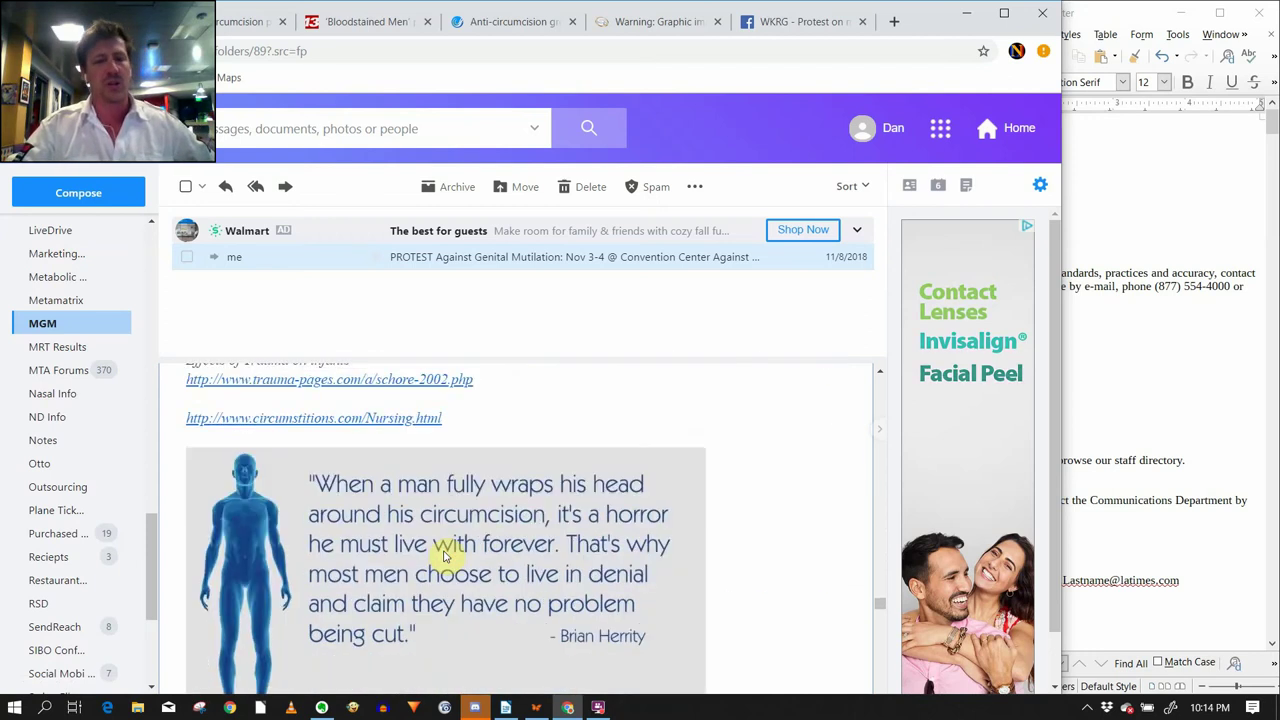
pyautogui.scroll(-20, 447, 556)
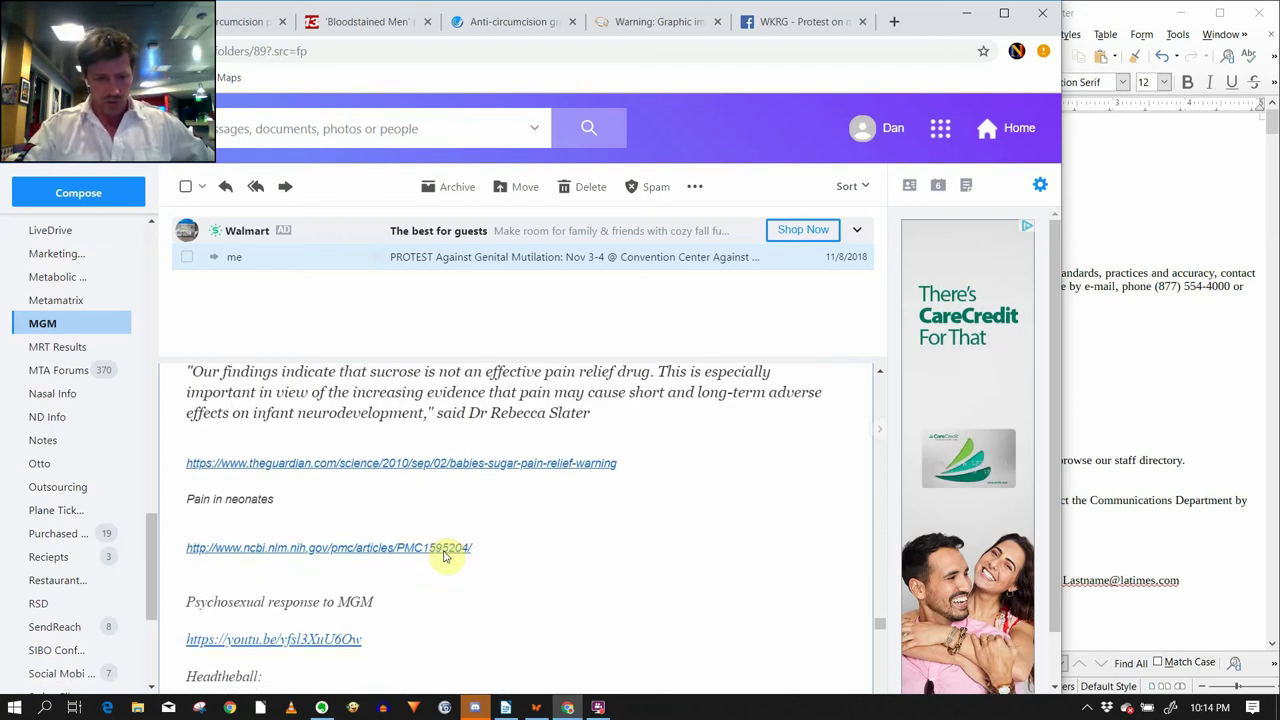
pyautogui.scroll(-20, 447, 556)
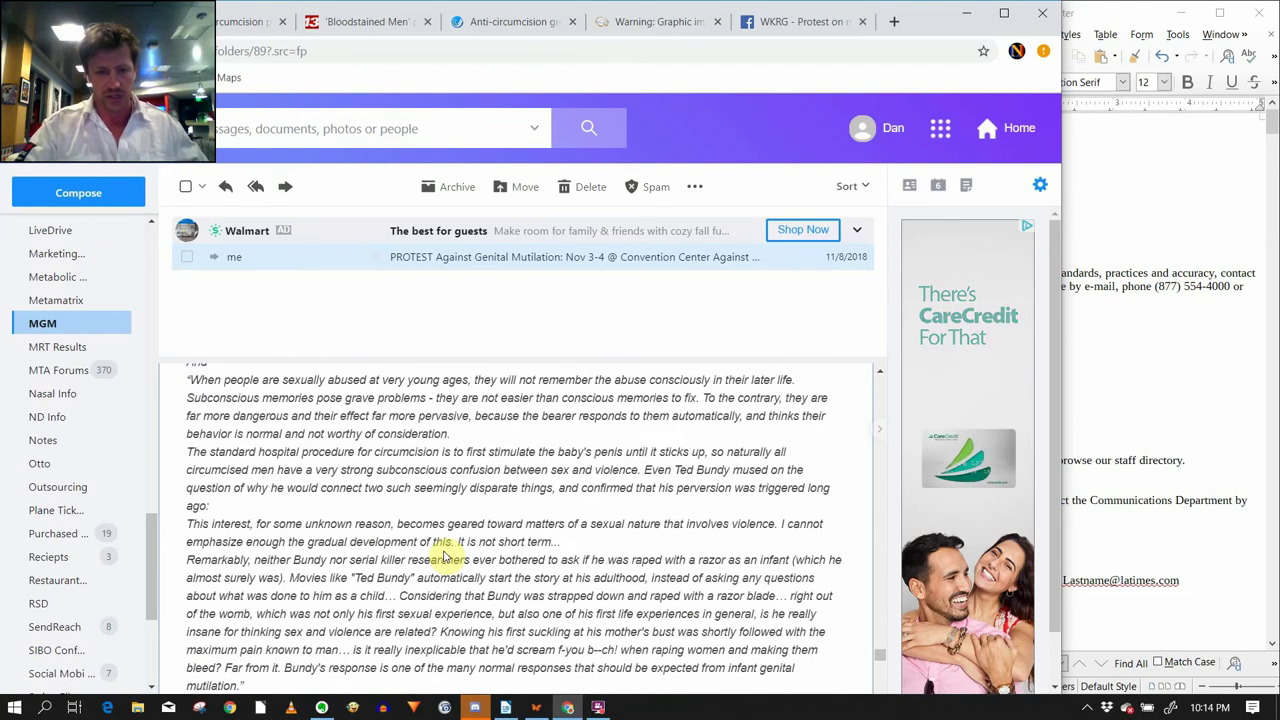
pyautogui.scroll(-10, 447, 556)
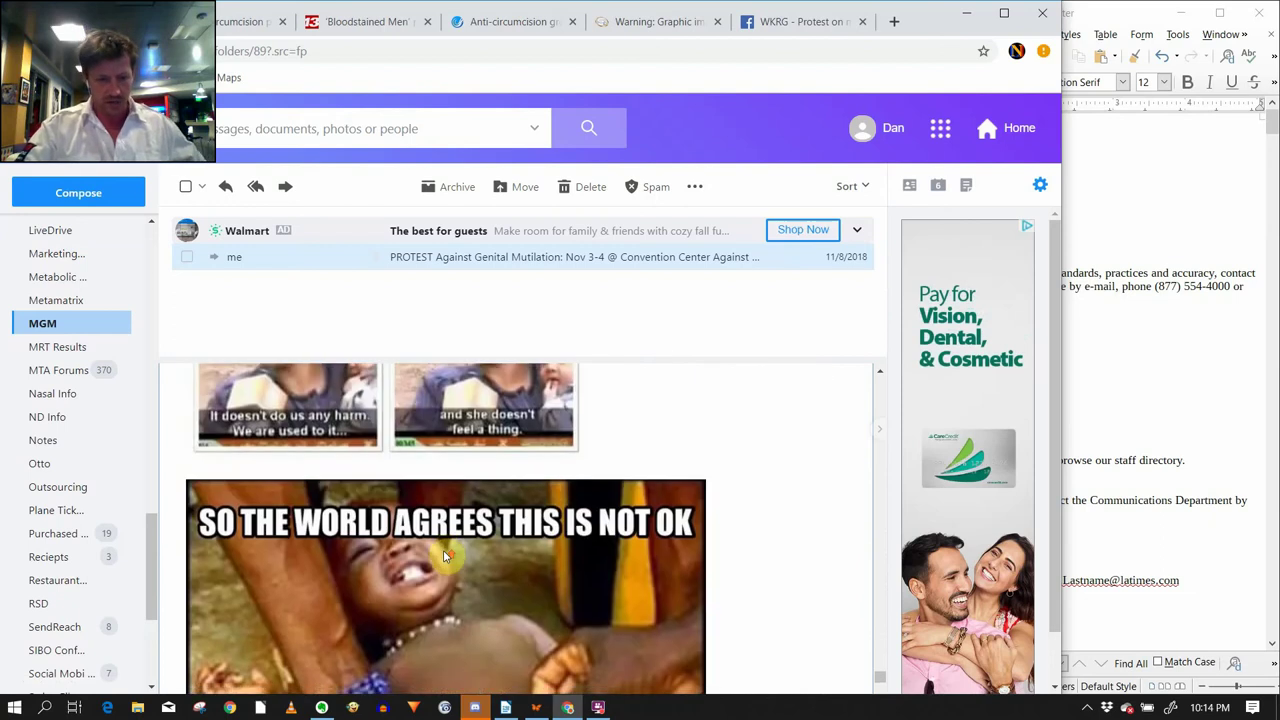
# Examine the email's captioned interview stills and the "So the world agrees this is not OK" comparison image.
pyautogui.scroll(6, 447, 556)
pyautogui.scroll(-4, 445, 556)
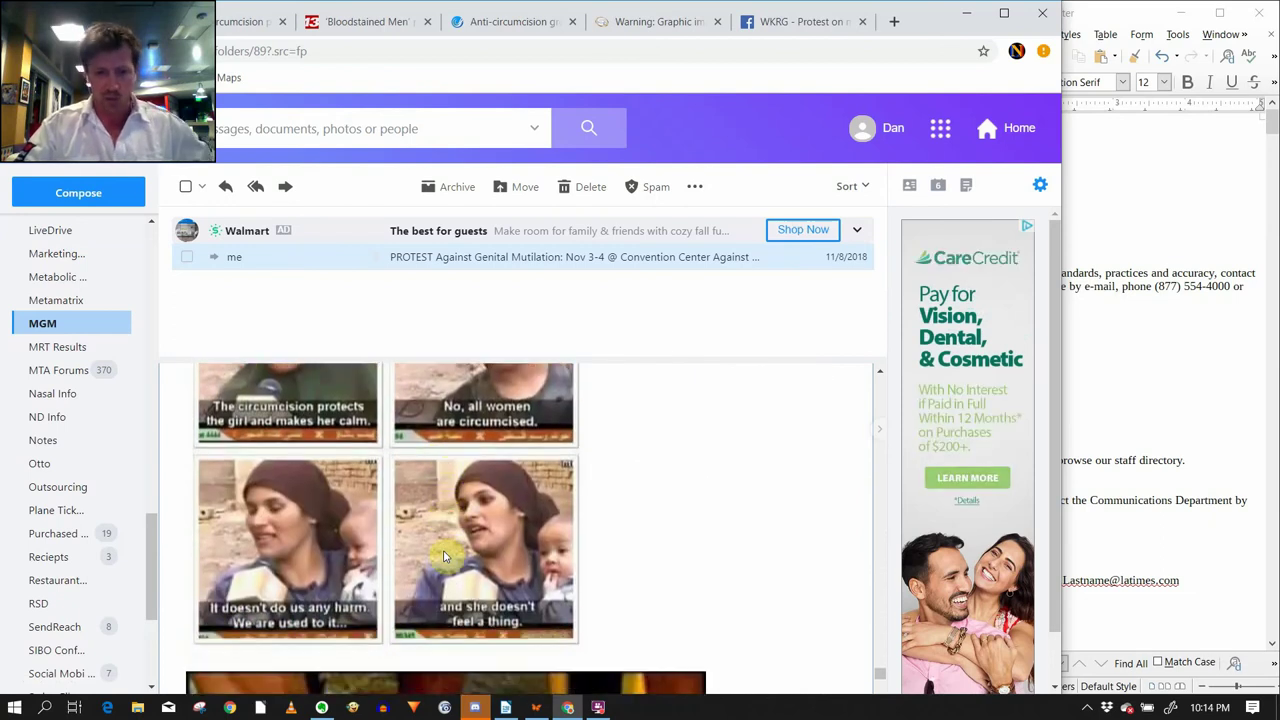
pyautogui.scroll(-3, 445, 556)
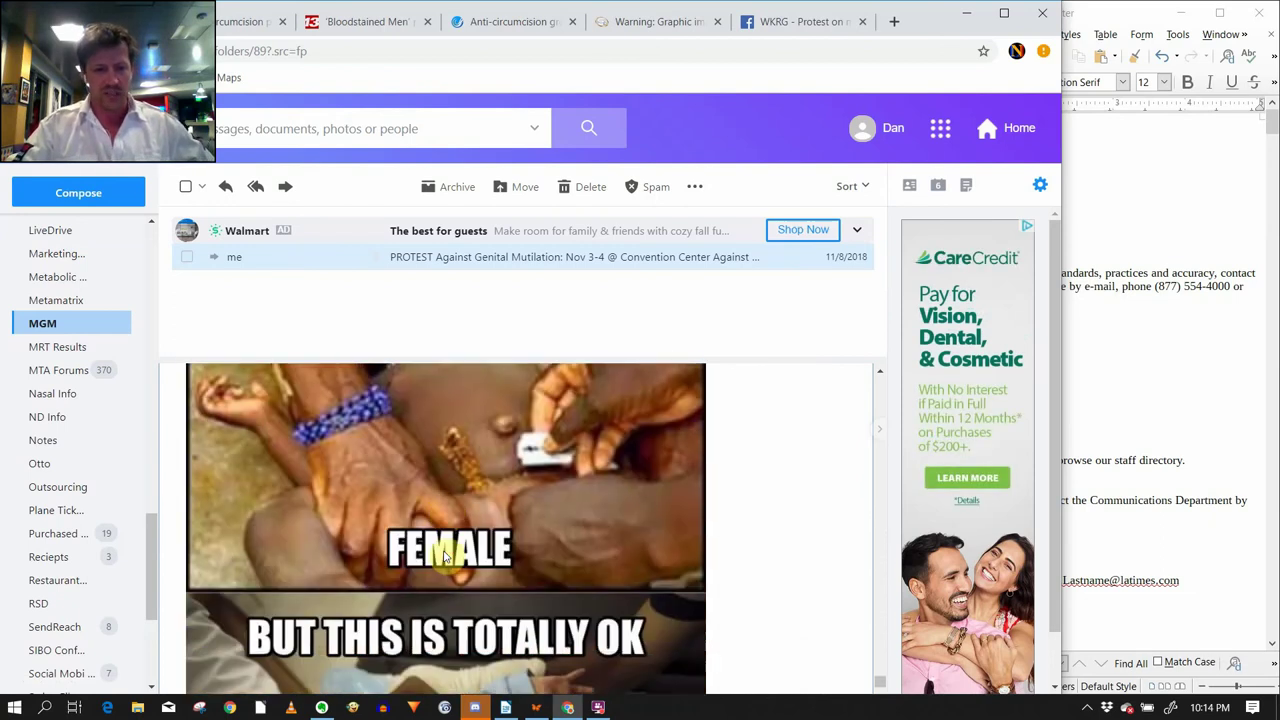
pyautogui.scroll(-3, 445, 556)
# Skim the remaining links to the end of the email and return to its subject and recipient list.
pyautogui.scroll(-10, 445, 556)
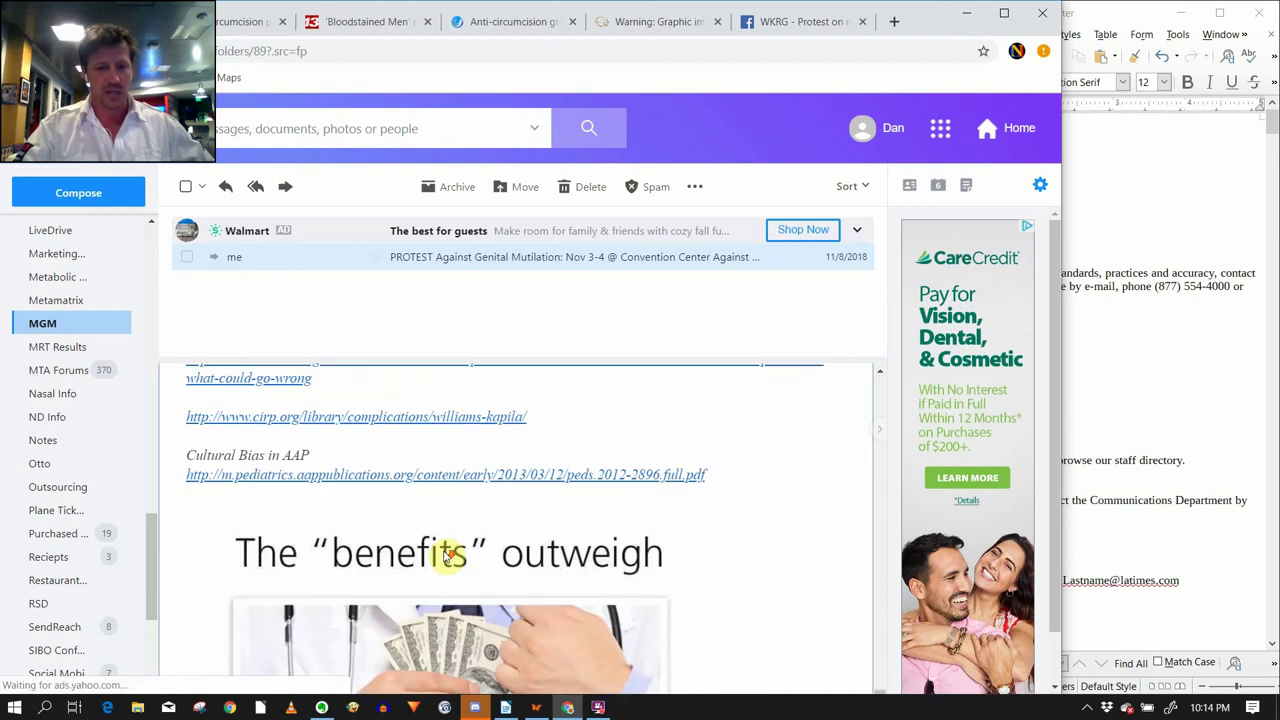
pyautogui.scroll(-10, 445, 556)
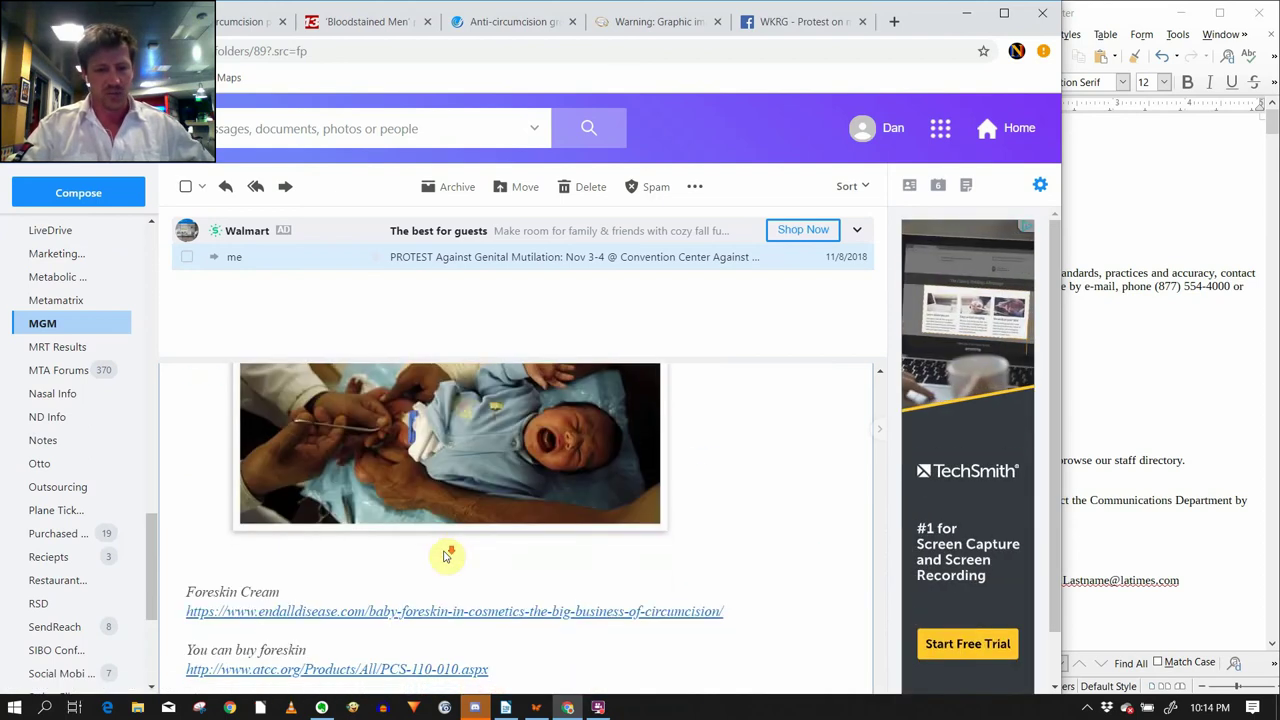
pyautogui.scroll(-1, 445, 556)
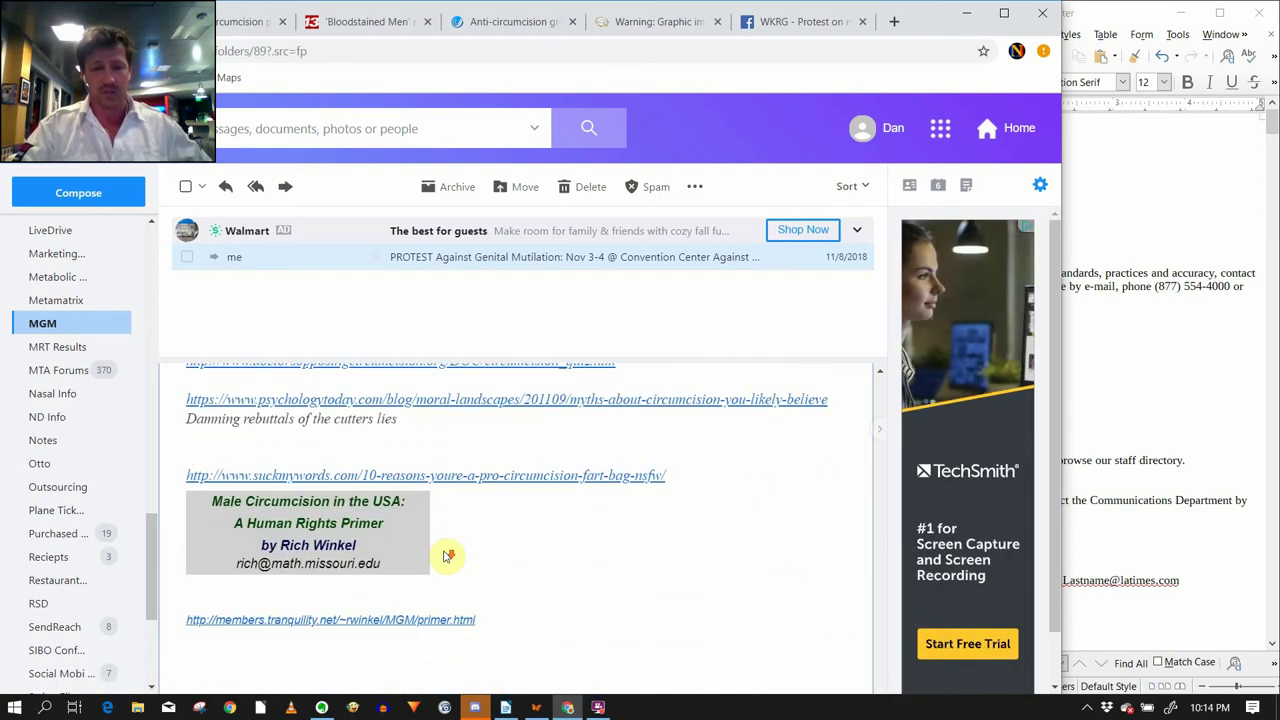
pyautogui.scroll(-5, 445, 556)
pyautogui.scroll(20, 446, 556)
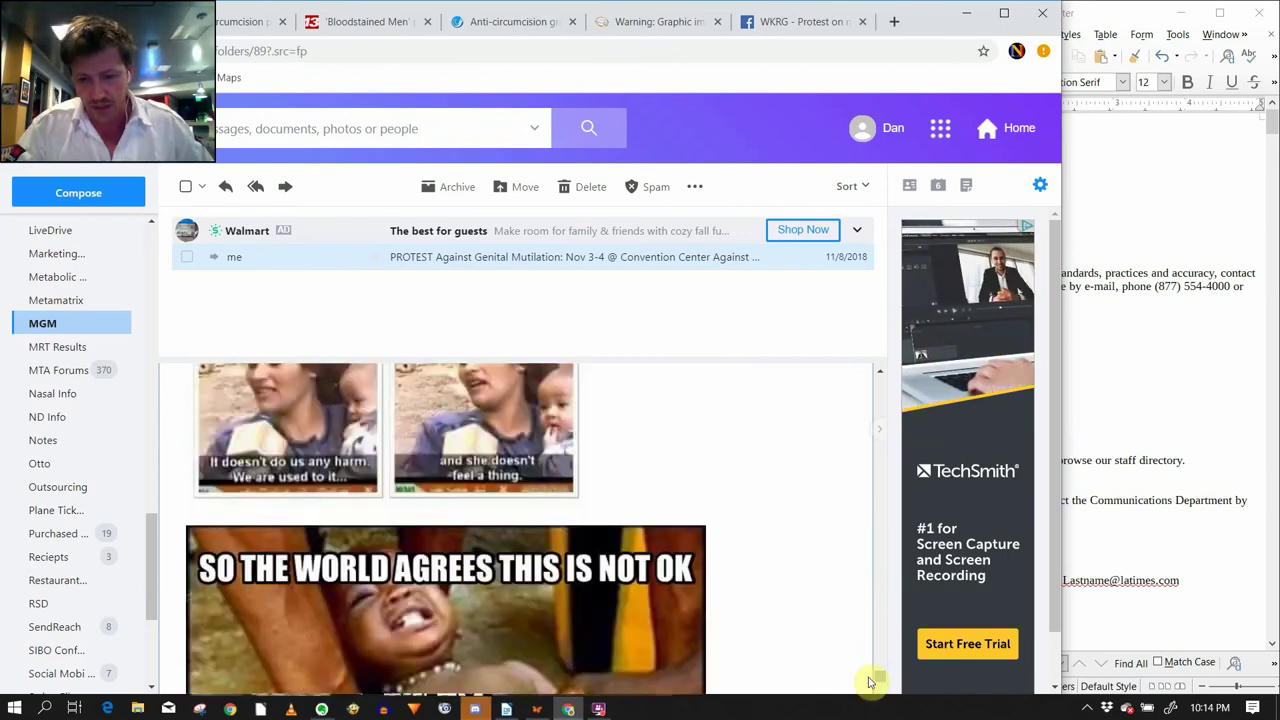
pyautogui.scroll(15, 881, 679)
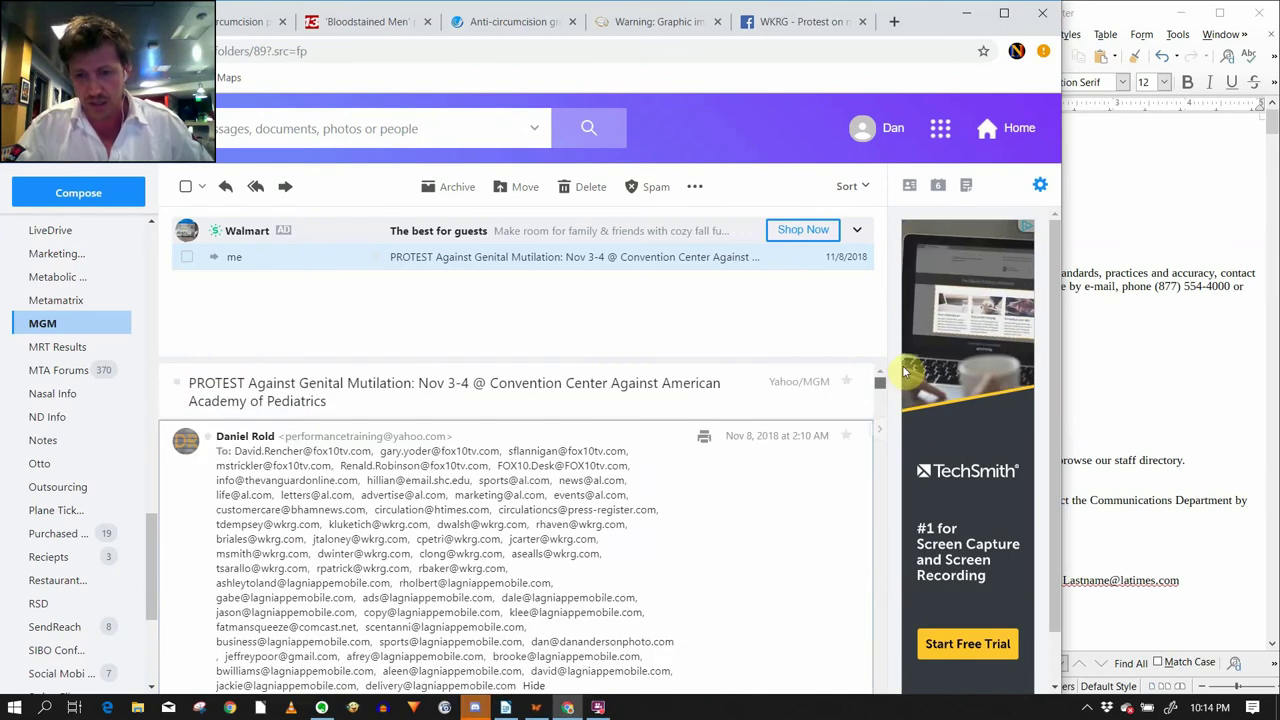
# Revisit the open "Infant Circumcision Protest", "Bloodstained Men" and Pensacola News Journal articles in turn.
pyautogui.click(235, 21)
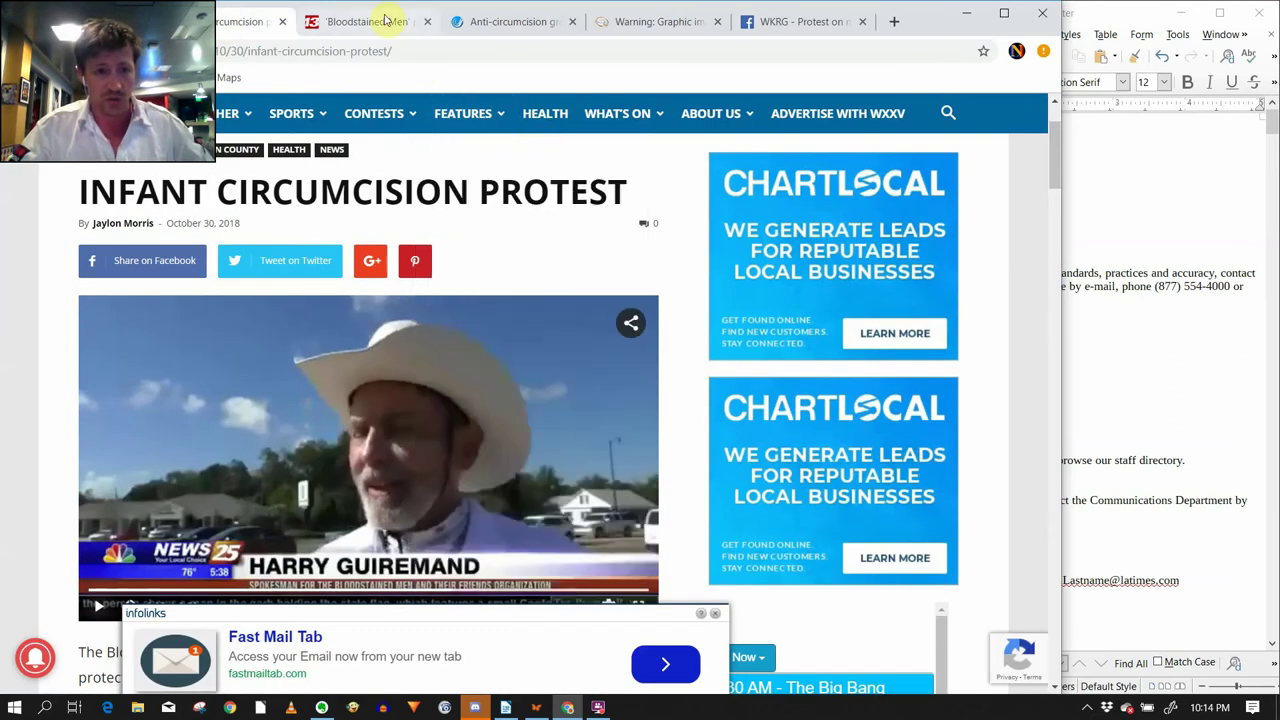
pyautogui.click(383, 21)
pyautogui.click(507, 24)
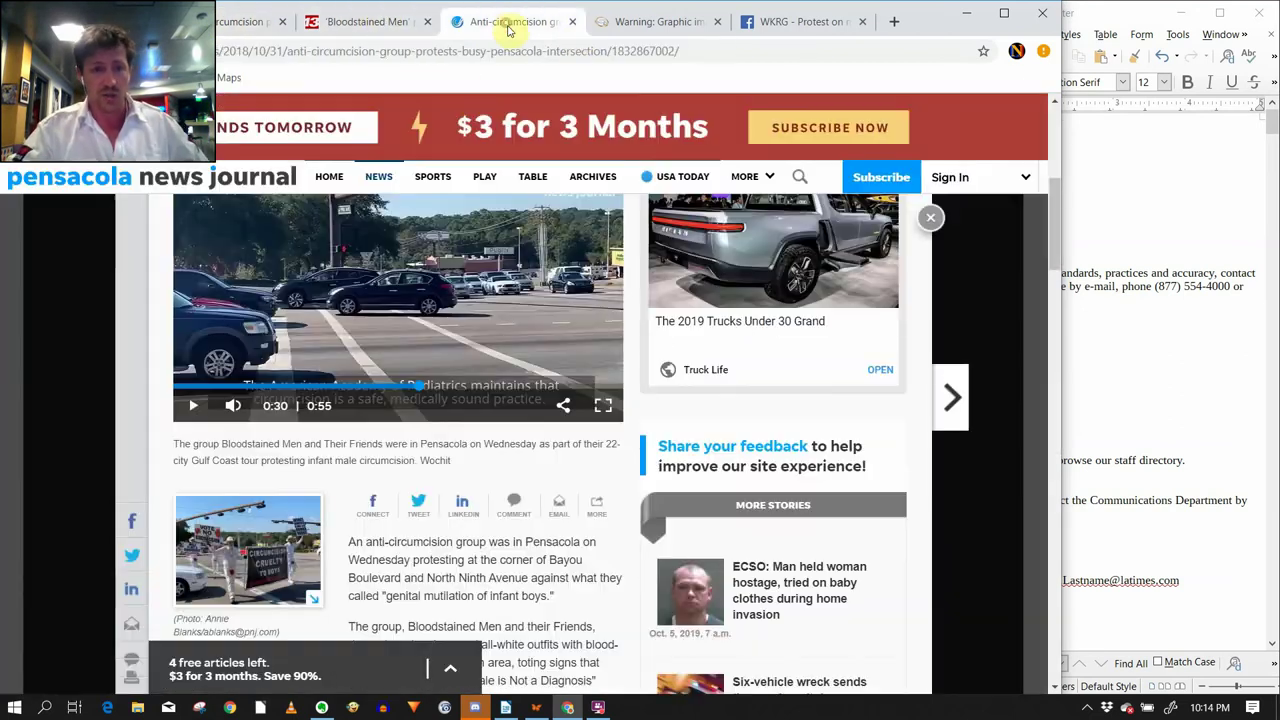
# Revisit the WKRG "Warning: Graphic images" article, the Pensacola News Journal article and the Gulfport "Bloodstained Men" article, skimming the last one.
pyautogui.click(662, 22)
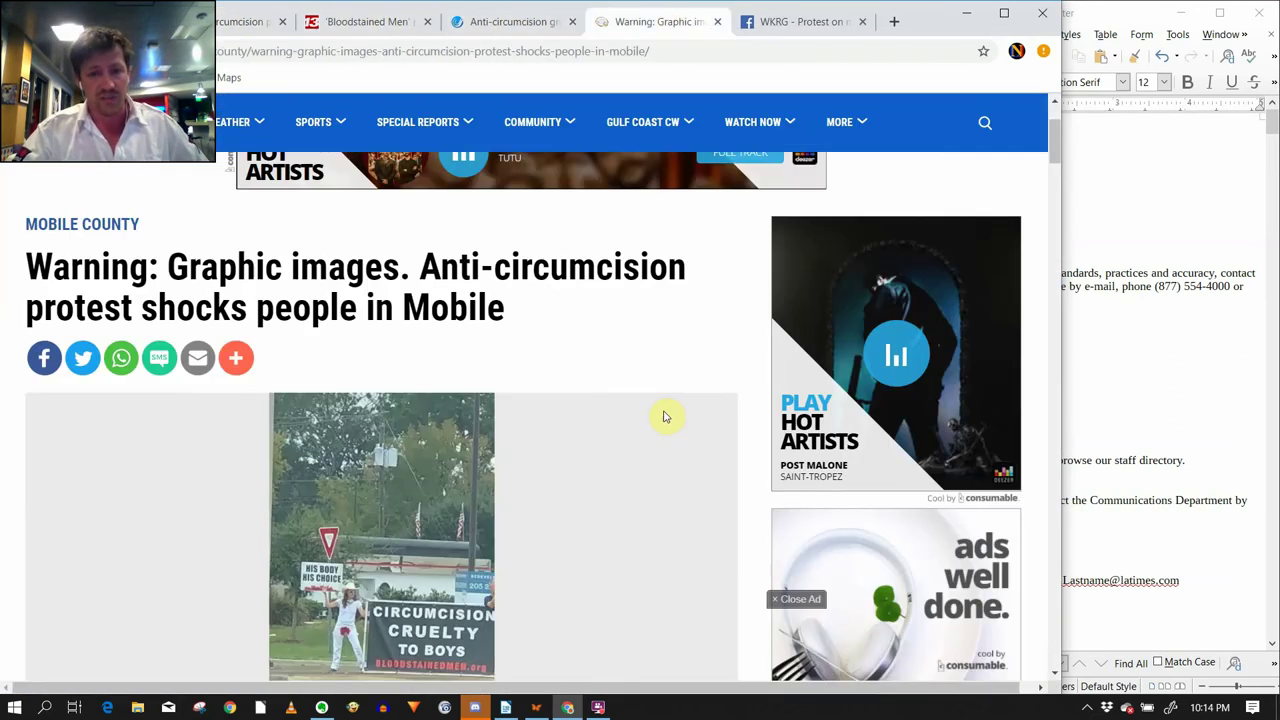
pyautogui.scroll(-5, 667, 416)
pyautogui.scroll(6, 667, 416)
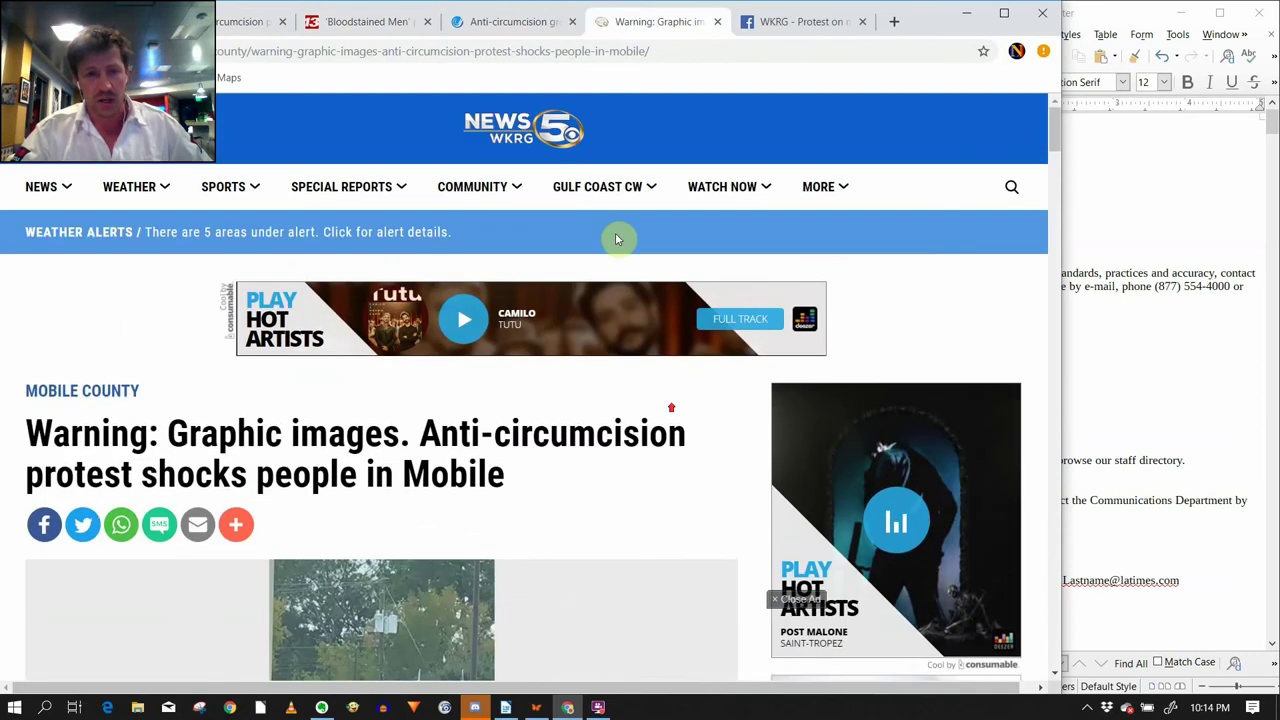
pyautogui.click(487, 22)
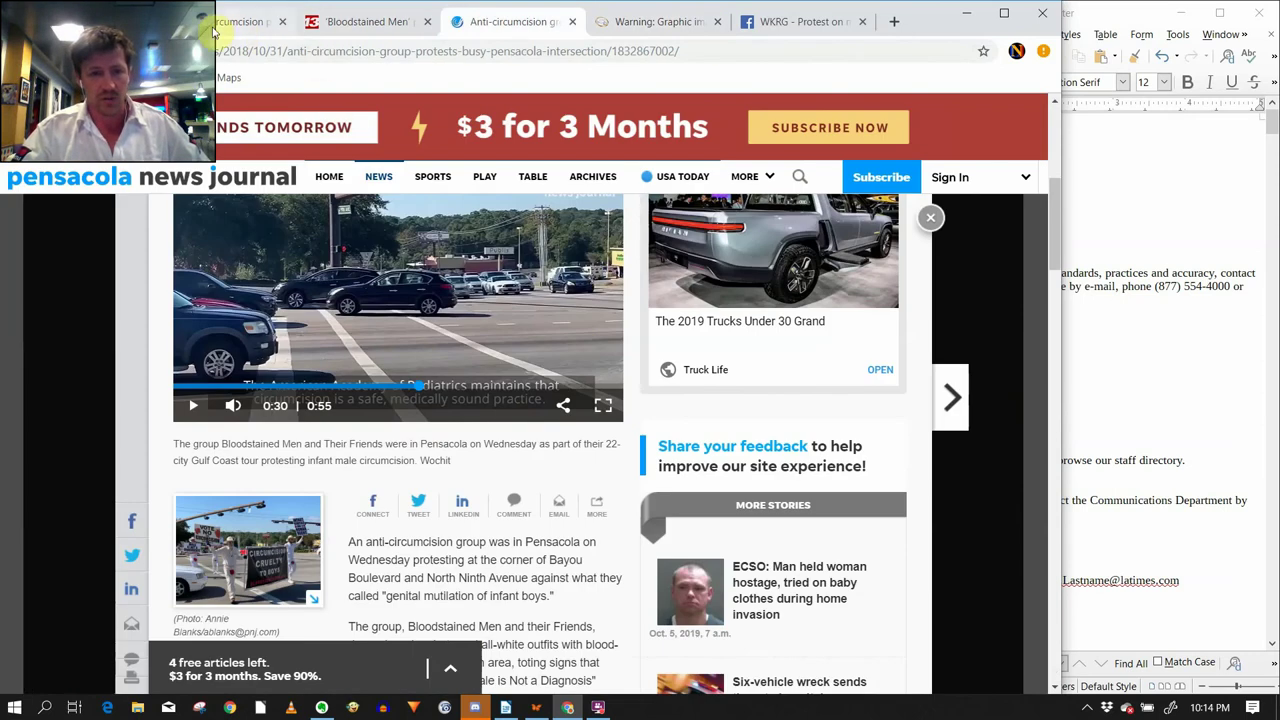
pyautogui.click(347, 22)
pyautogui.click(347, 22)
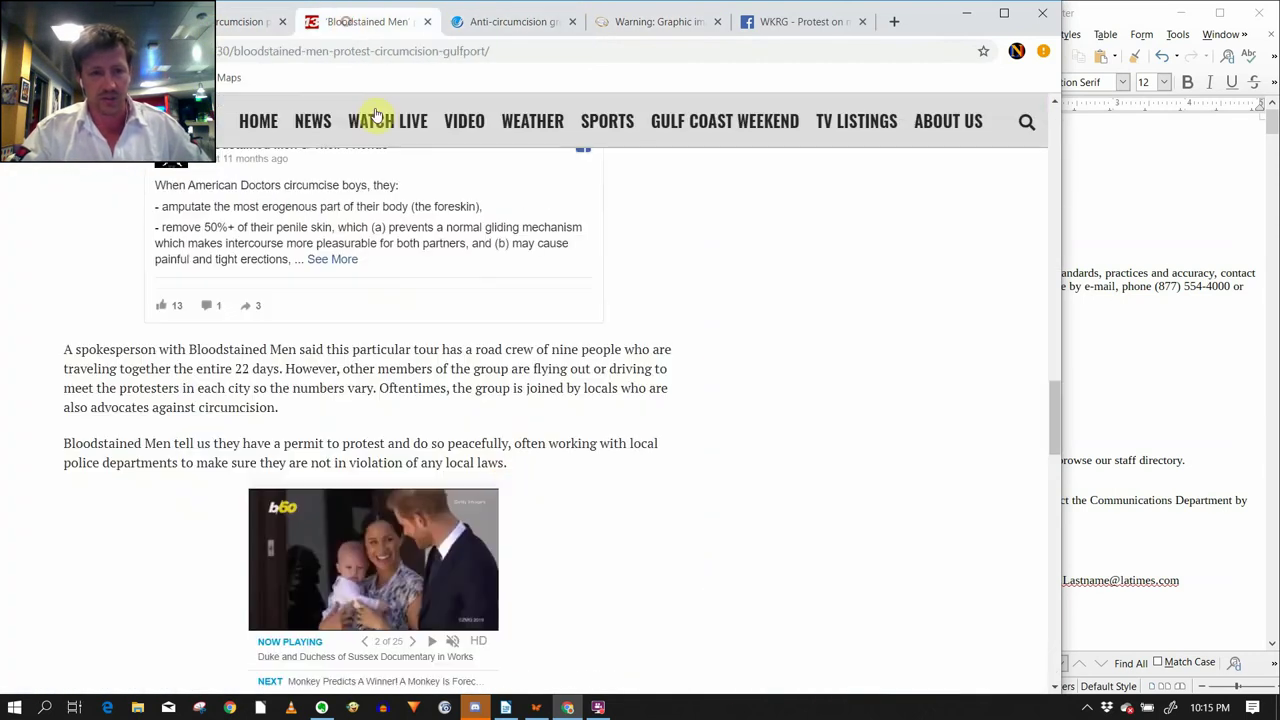
pyautogui.scroll(-3, 566, 508)
pyautogui.scroll(-4, 566, 510)
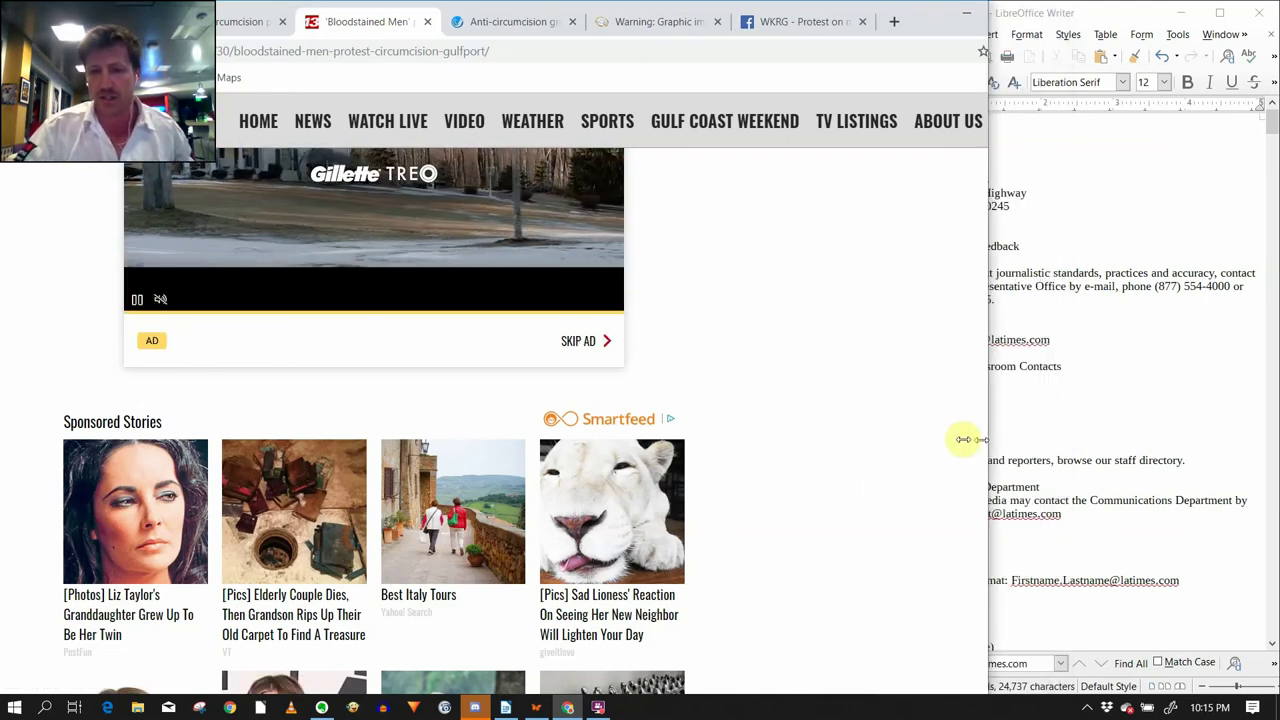
# Narrow the browser window to uncover the LA Times notes document and load the Google homepage in a new tab.
pyautogui.moveTo(940, 440); pyautogui.dragTo(875, 444)
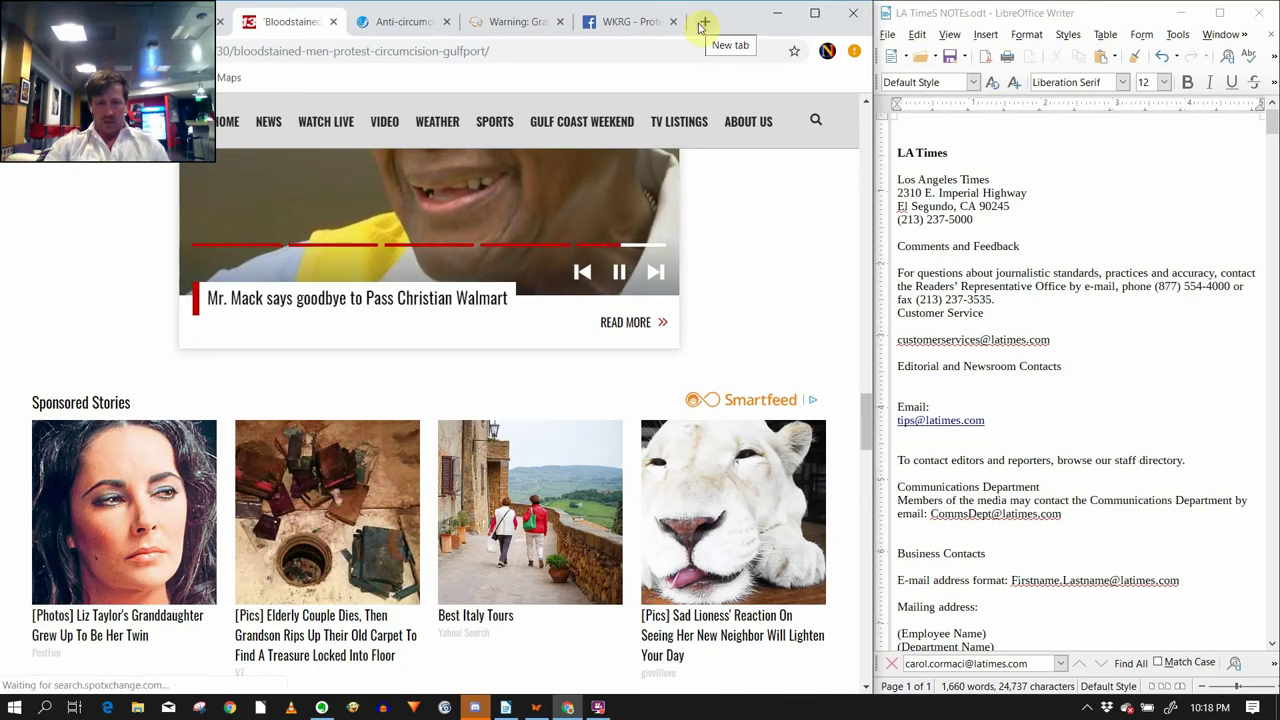
pyautogui.click(827, 51)
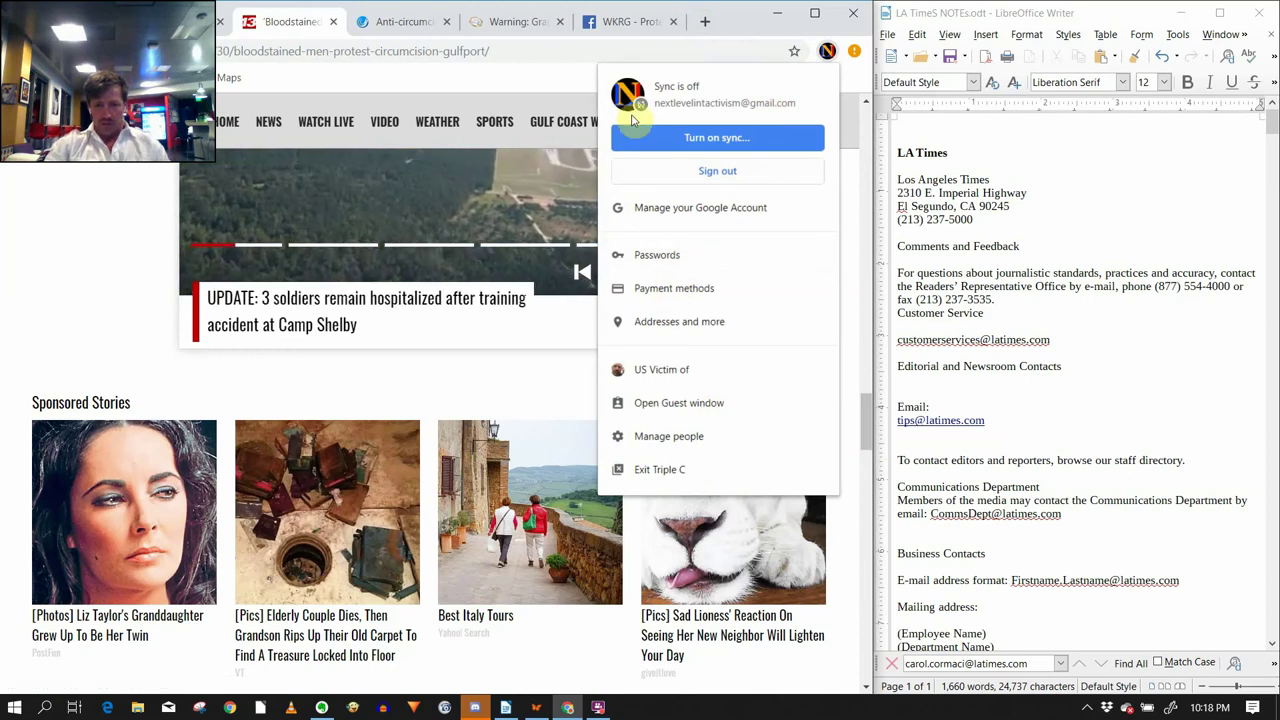
pyautogui.click(706, 21)
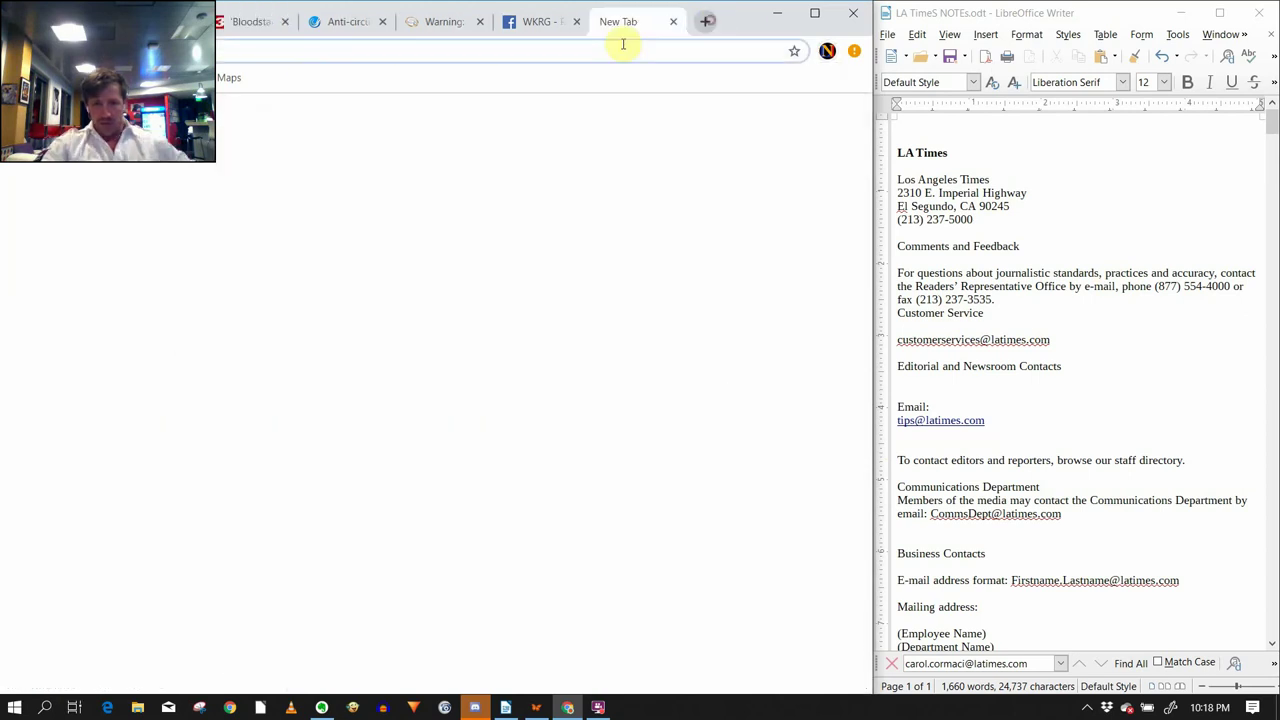
pyautogui.write('googl')
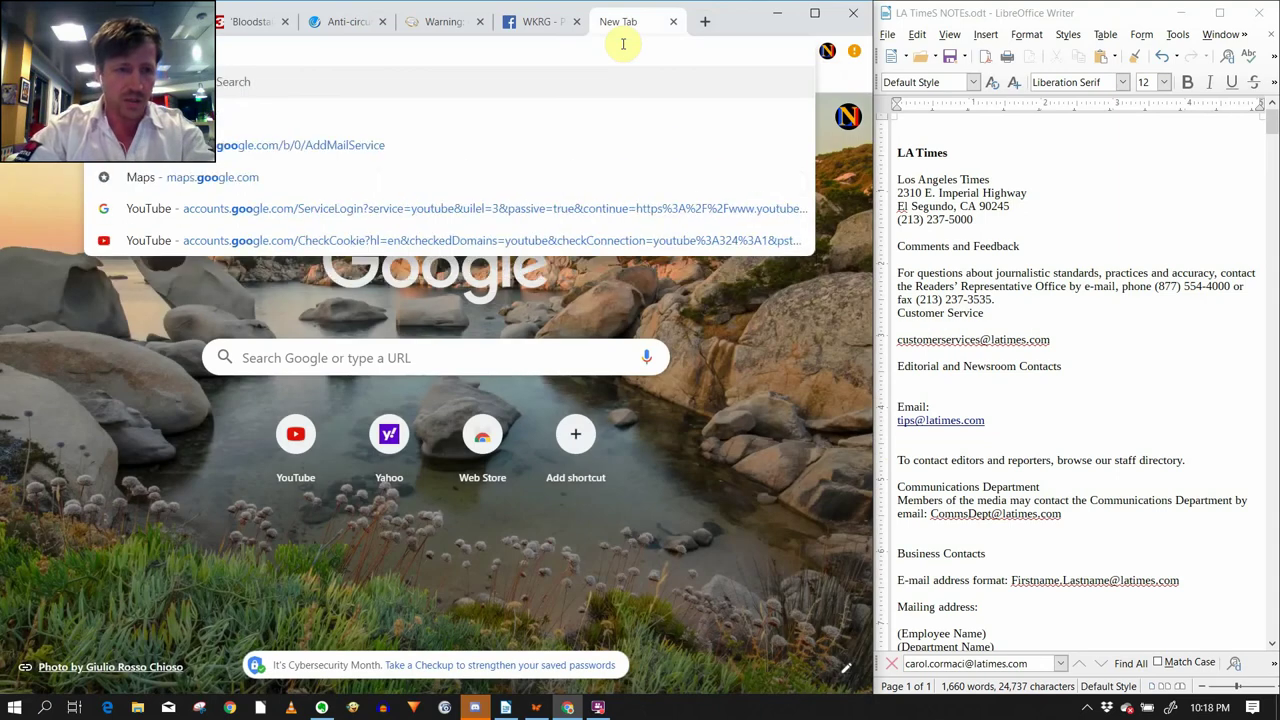
pyautogui.write('e')
pyautogui.press('Return')
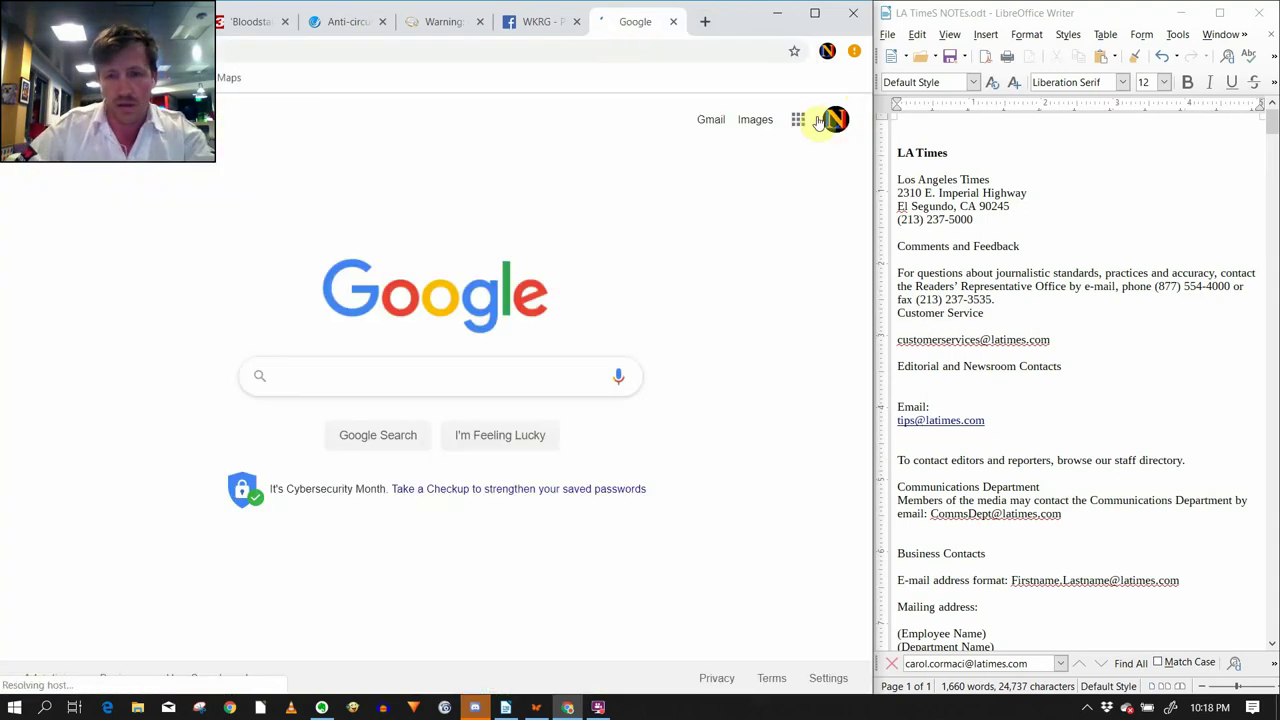
# Go to Google Drive and open the NLI National Media Database spreadsheet.
pyautogui.click(798, 120)
pyautogui.click(797, 388)
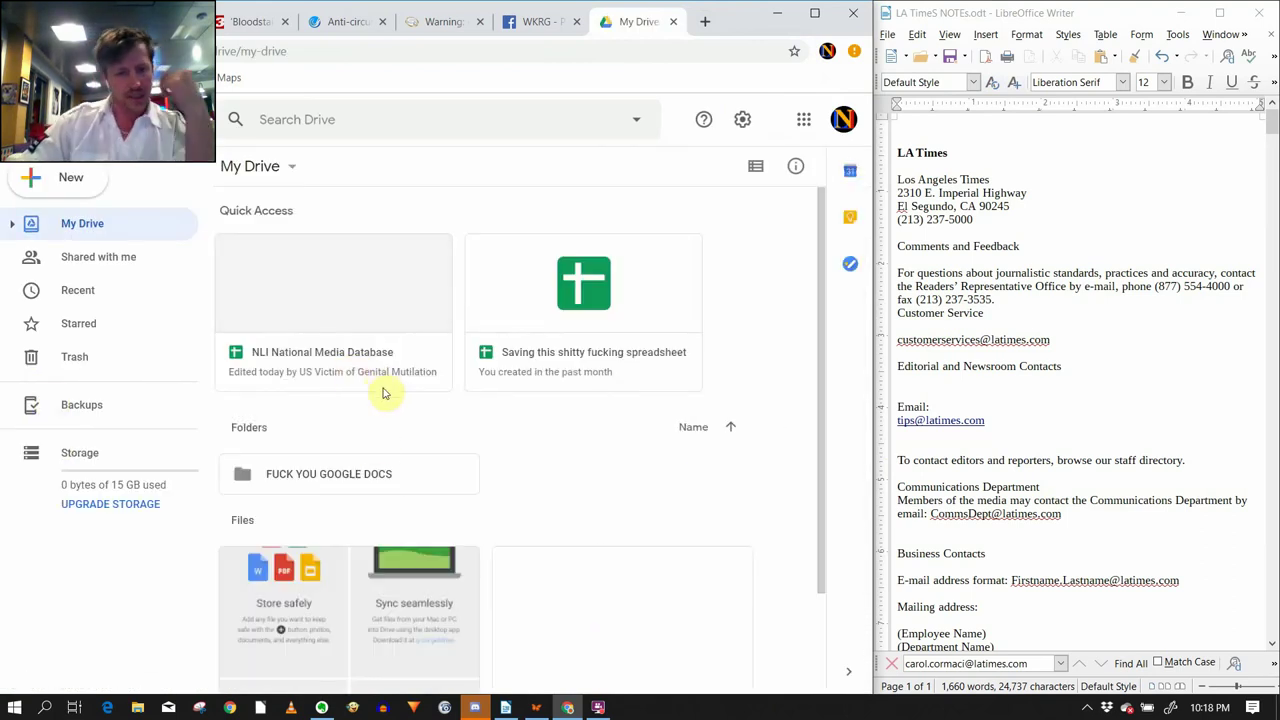
pyautogui.click(333, 357)
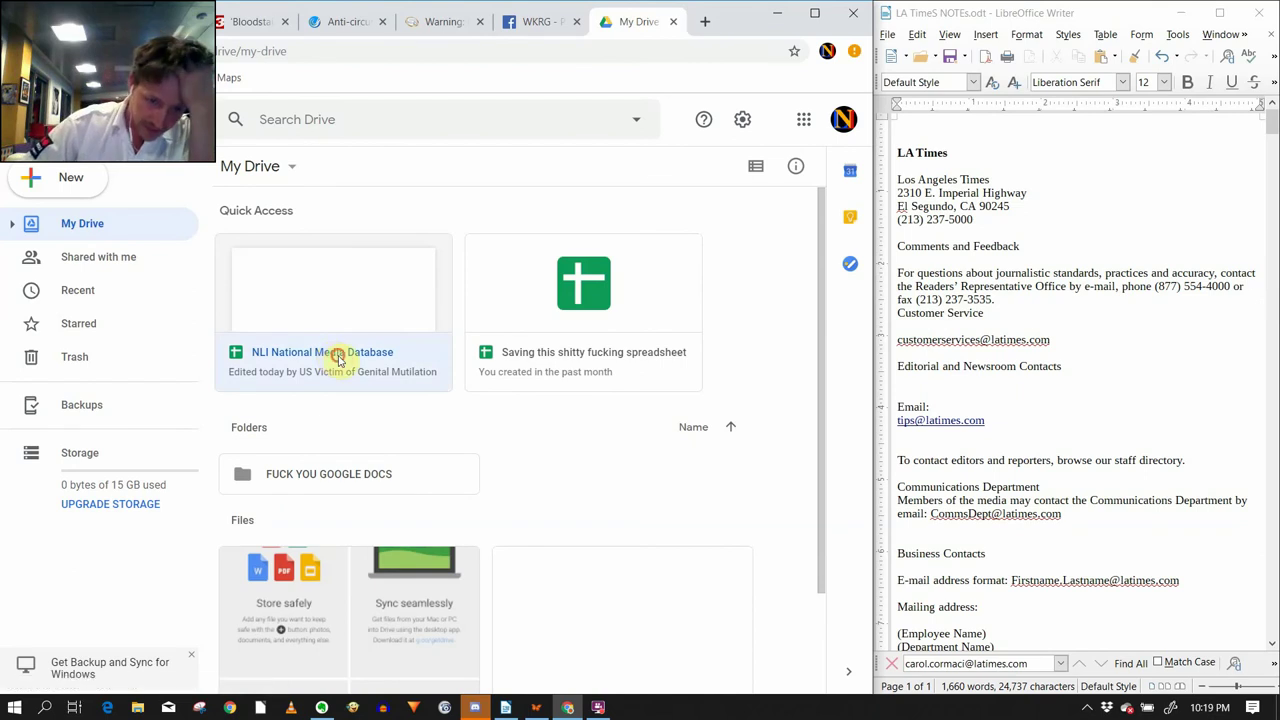
pyautogui.doubleClick(338, 360)
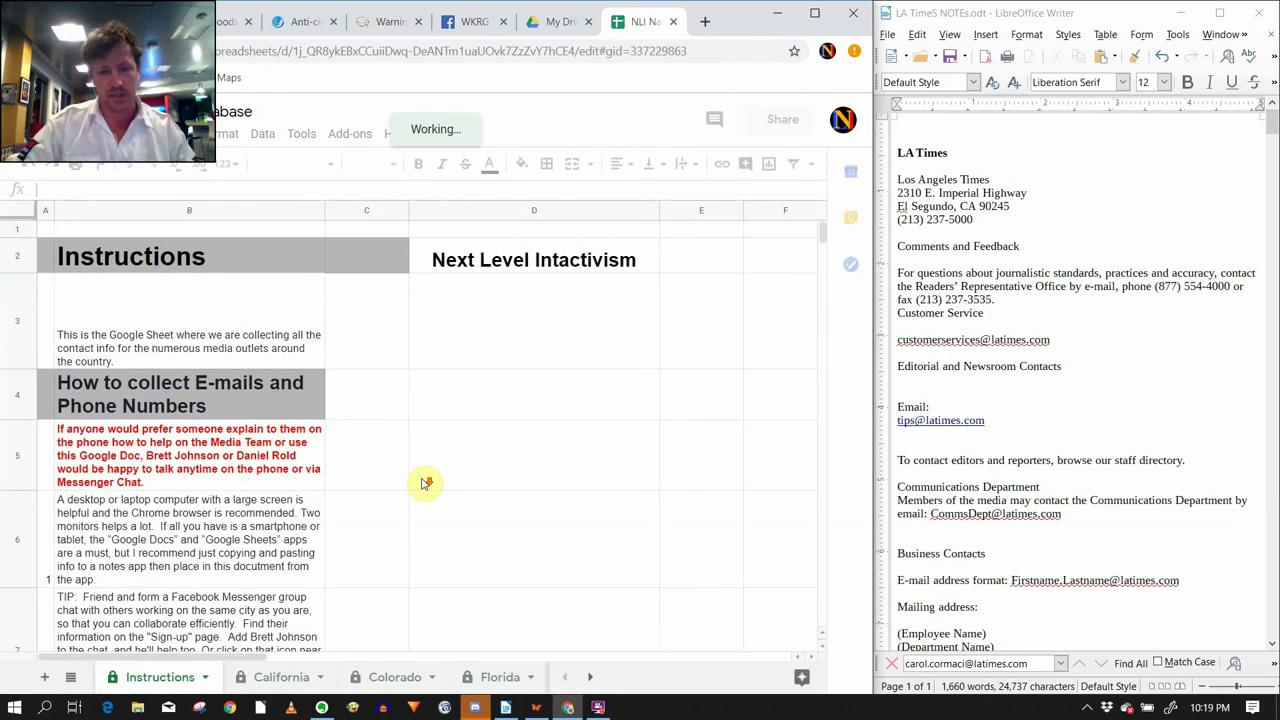
# Skim the Instructions sheet, from how to collect e-mails and phone numbers down to the Media Focus codes, and return to its start.
pyautogui.scroll(-10, 352, 498)
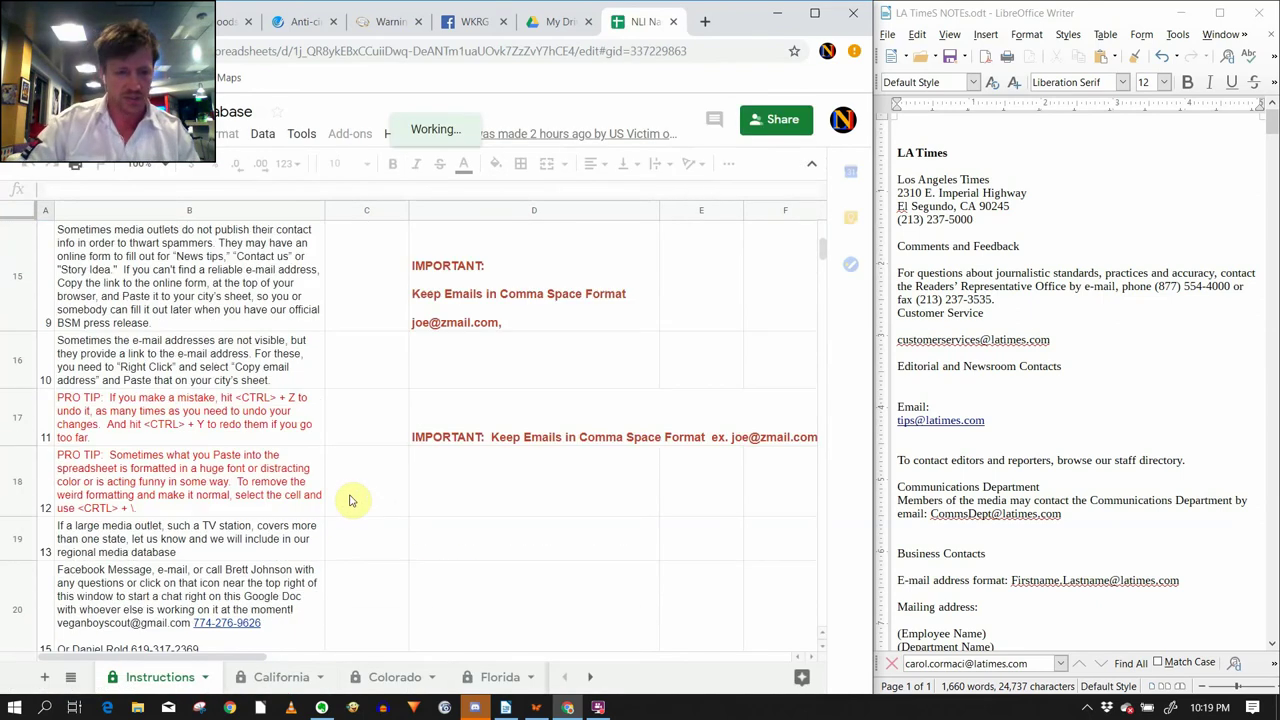
pyautogui.scroll(-3, 350, 500)
pyautogui.scroll(-5, 350, 500)
pyautogui.scroll(-5, 350, 500)
pyautogui.scroll(3, 350, 500)
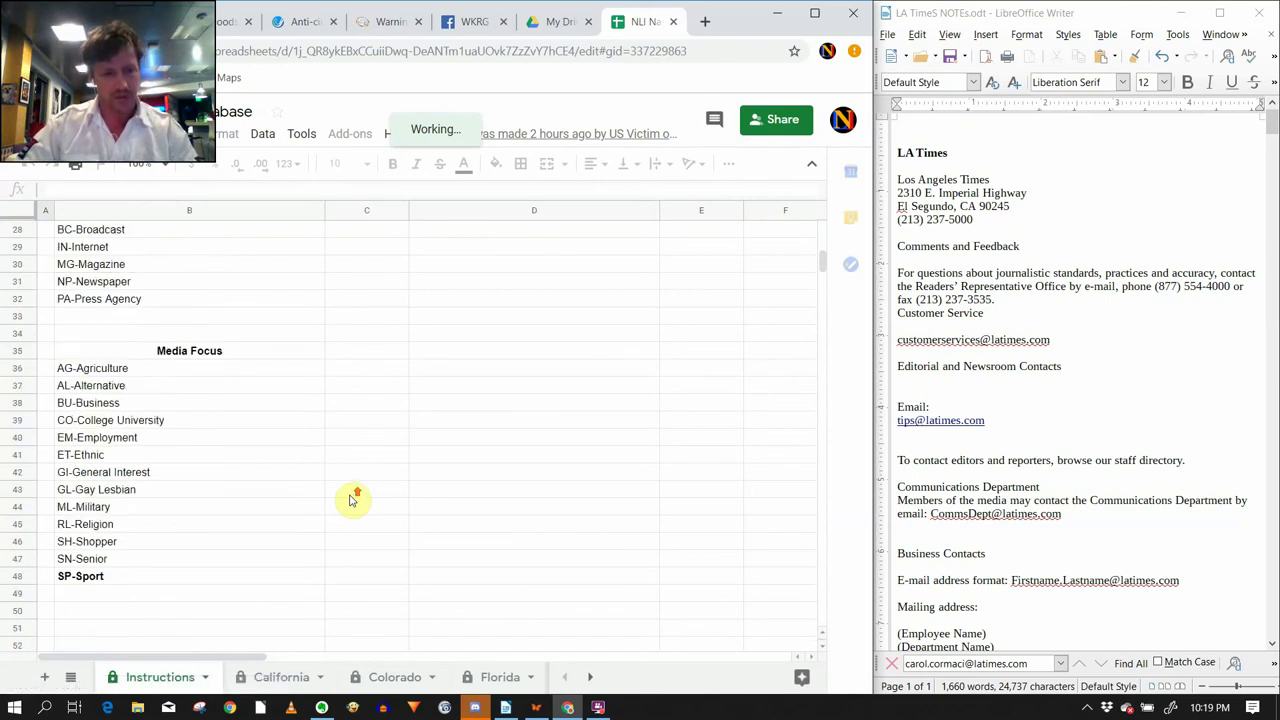
pyautogui.scroll(15, 163, 485)
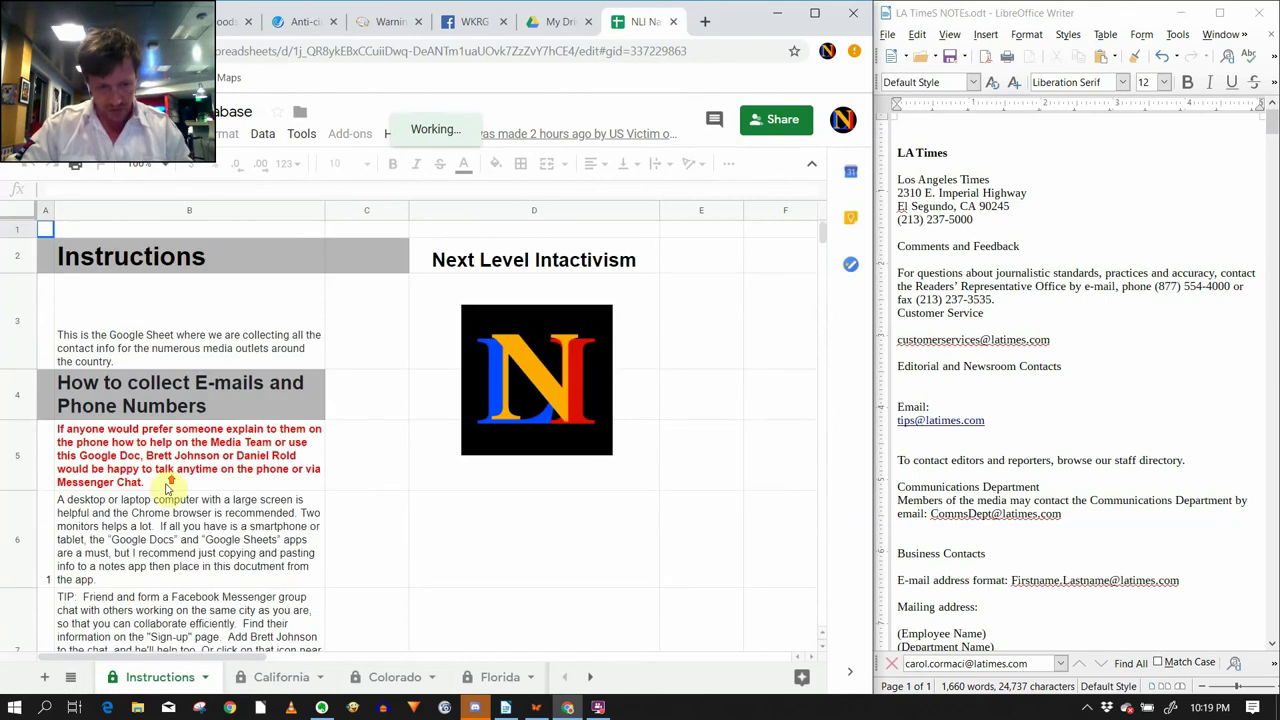
# Browse the California sheet to the Los Angeles Times row and inspect its tip line cell and website link.
pyautogui.click(284, 678)
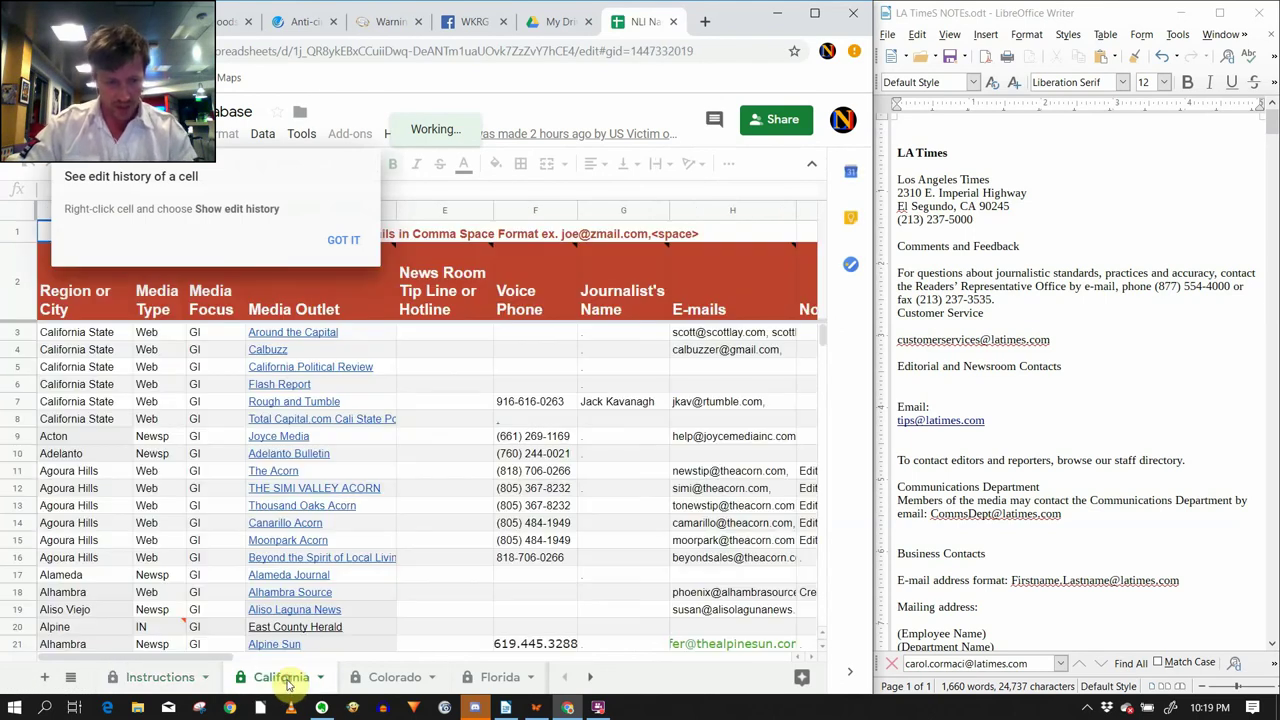
pyautogui.click(345, 247)
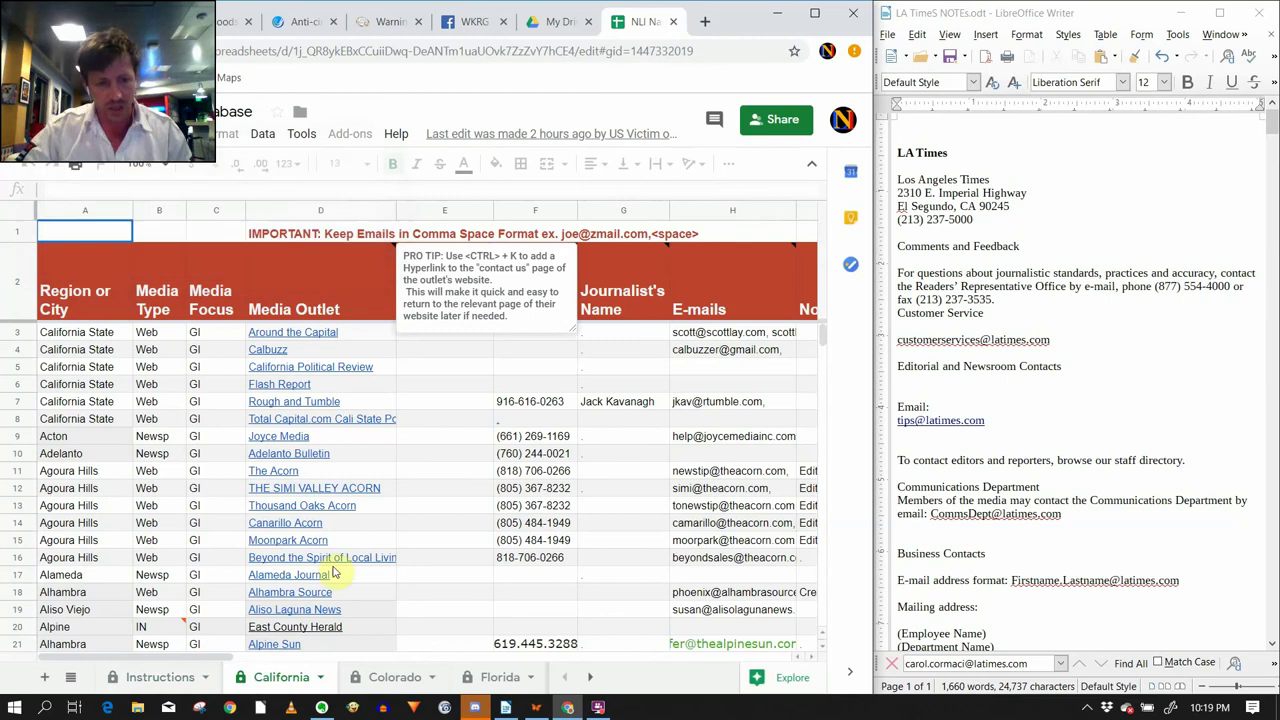
pyautogui.scroll(-15, 435, 505)
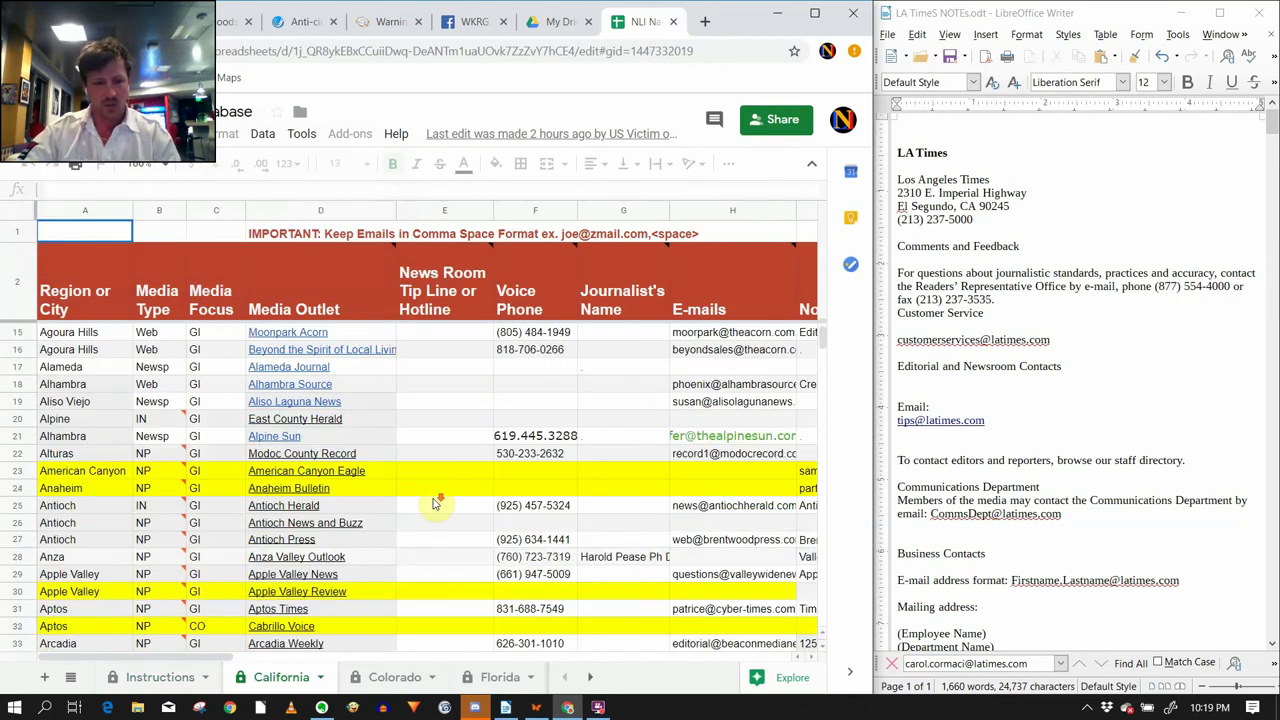
pyautogui.scroll(-8, 435, 505)
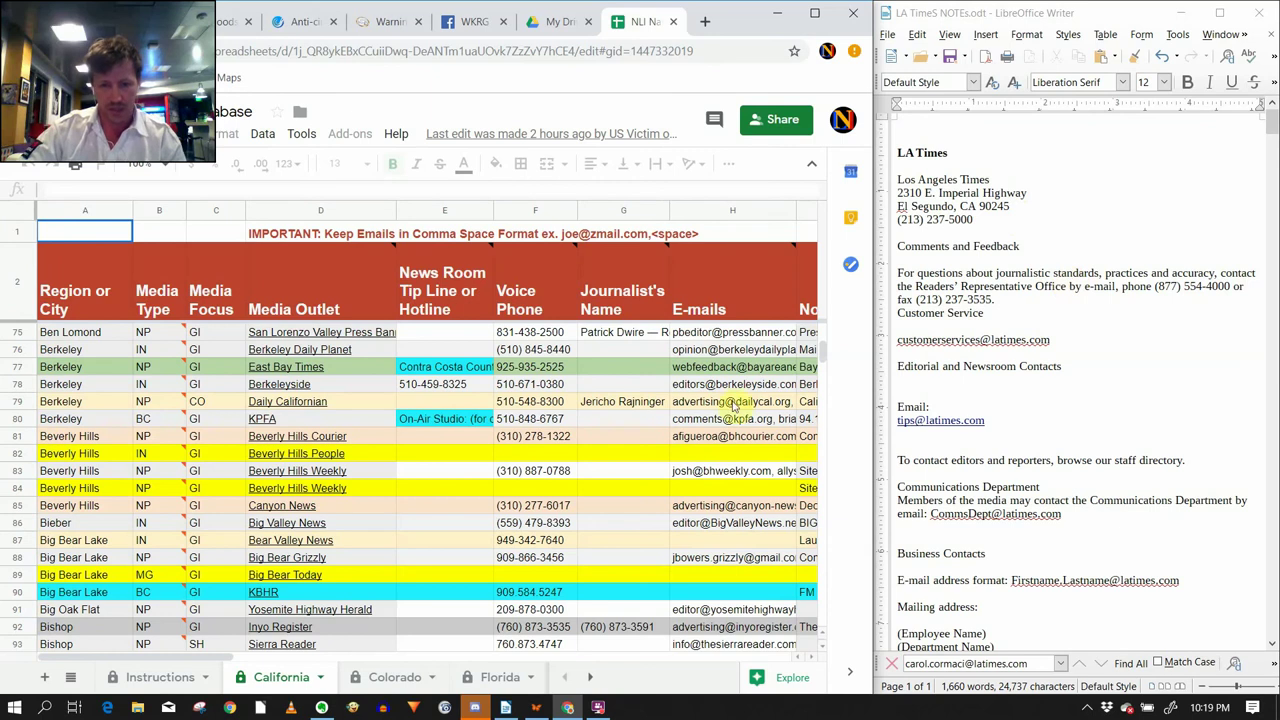
pyautogui.moveTo(822, 352); pyautogui.dragTo(815, 449)
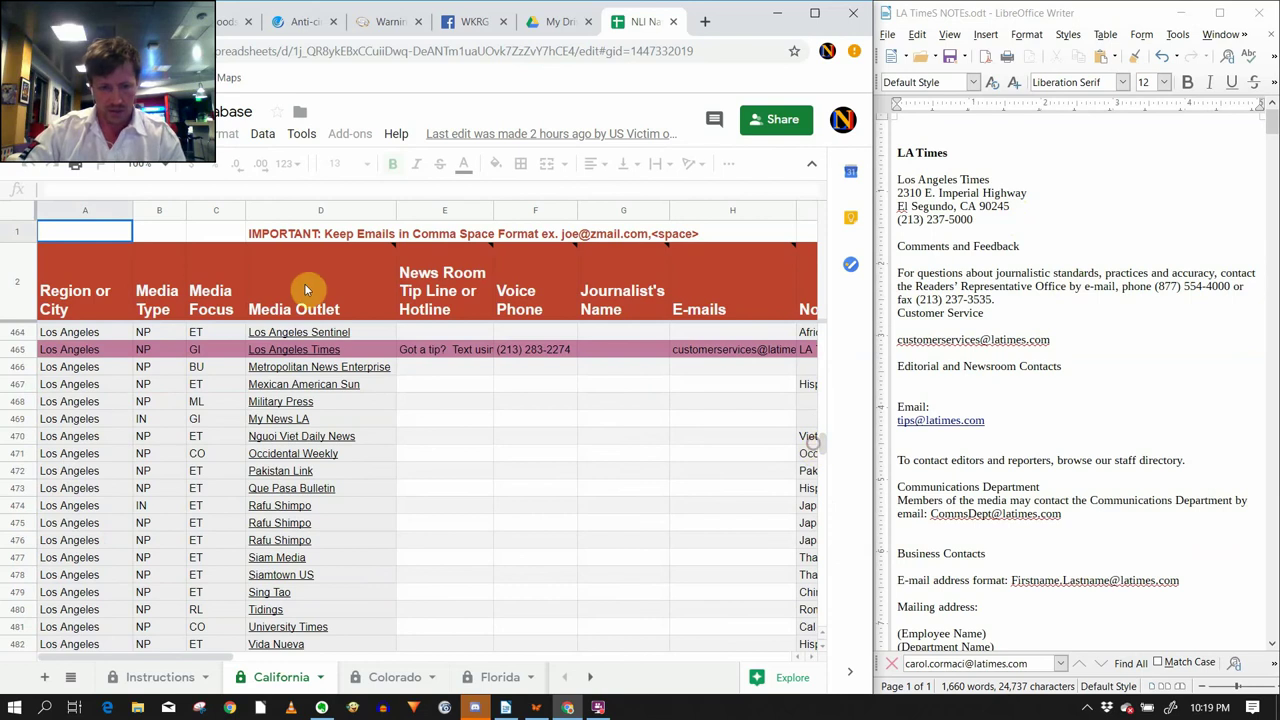
pyautogui.click(407, 354)
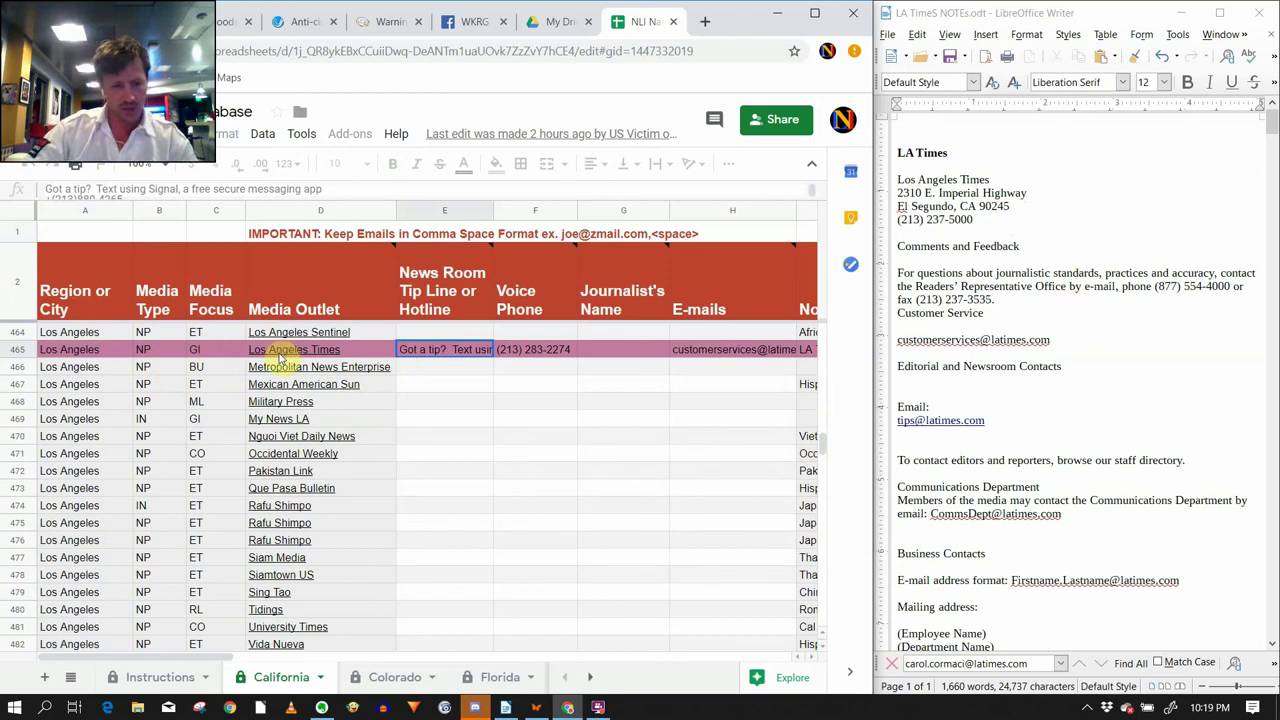
pyautogui.moveTo(322, 355)
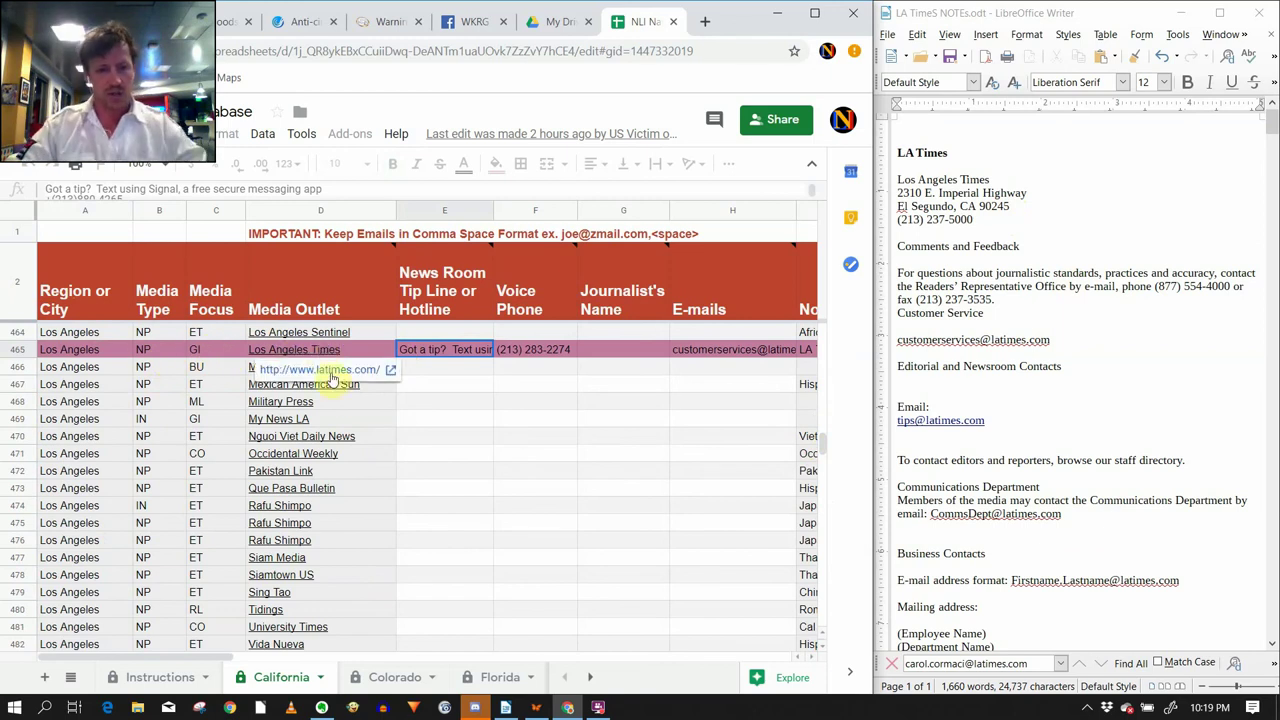
# From the Colorado sheet, open the websites of Colorado Biz, Colorado Independent and State Bill News in separate tabs.
pyautogui.click(395, 677)
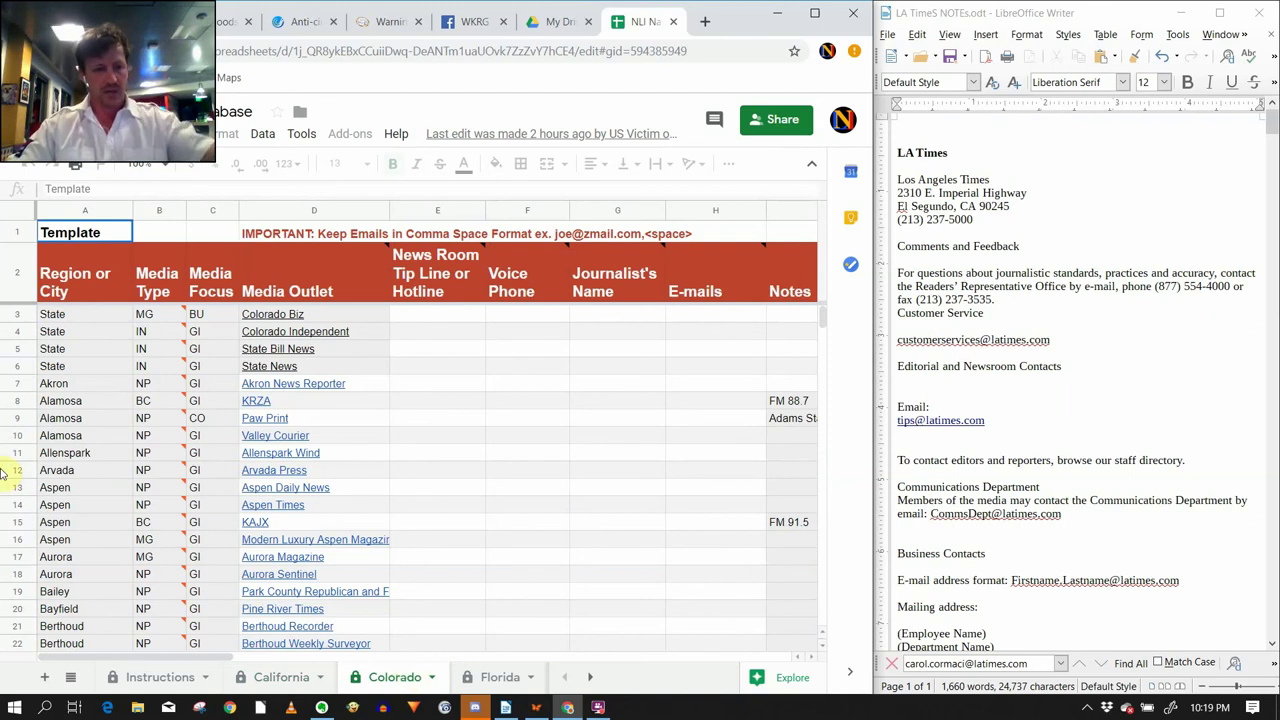
pyautogui.click(272, 318)
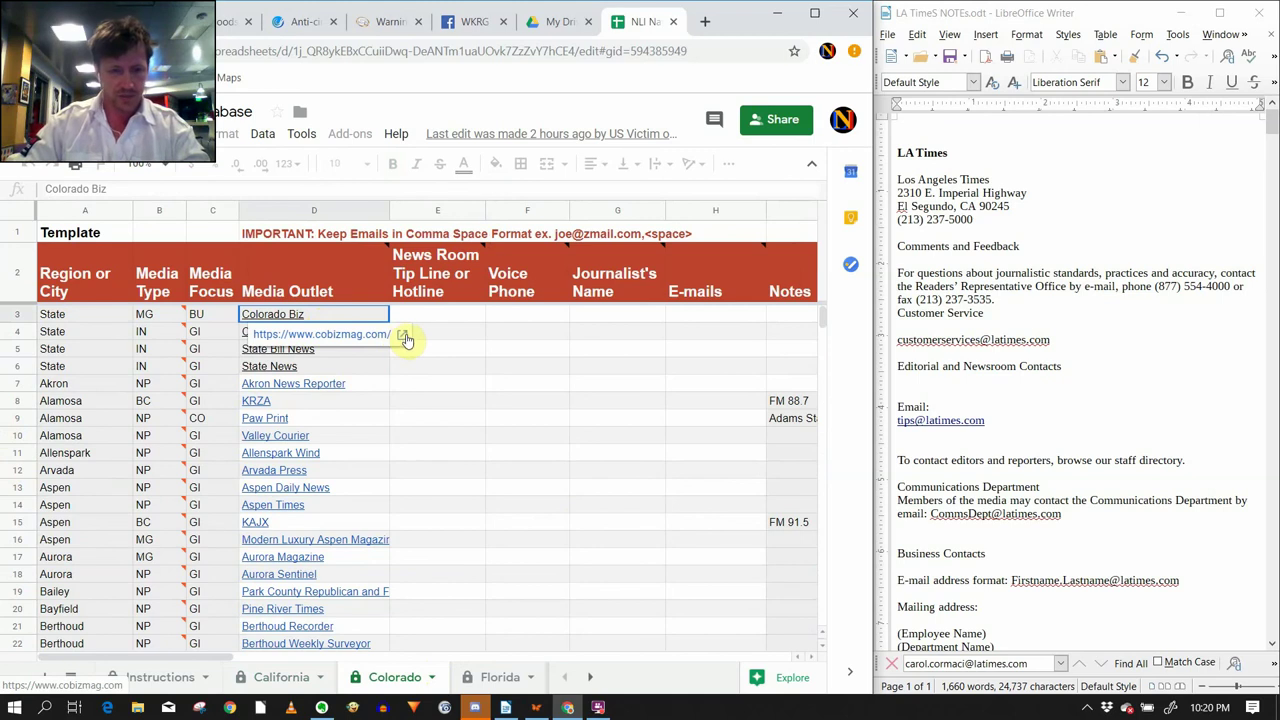
pyautogui.click(403, 337)
pyautogui.click(256, 350)
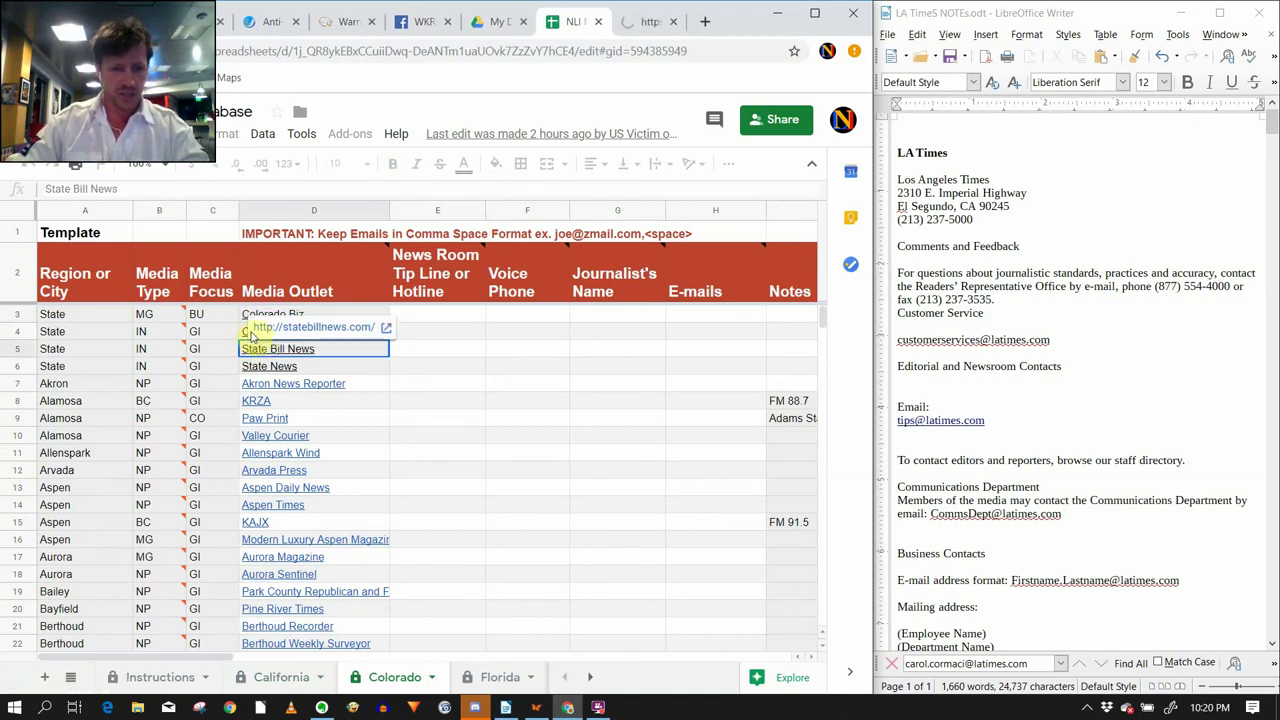
pyautogui.click(247, 333)
pyautogui.click(416, 351)
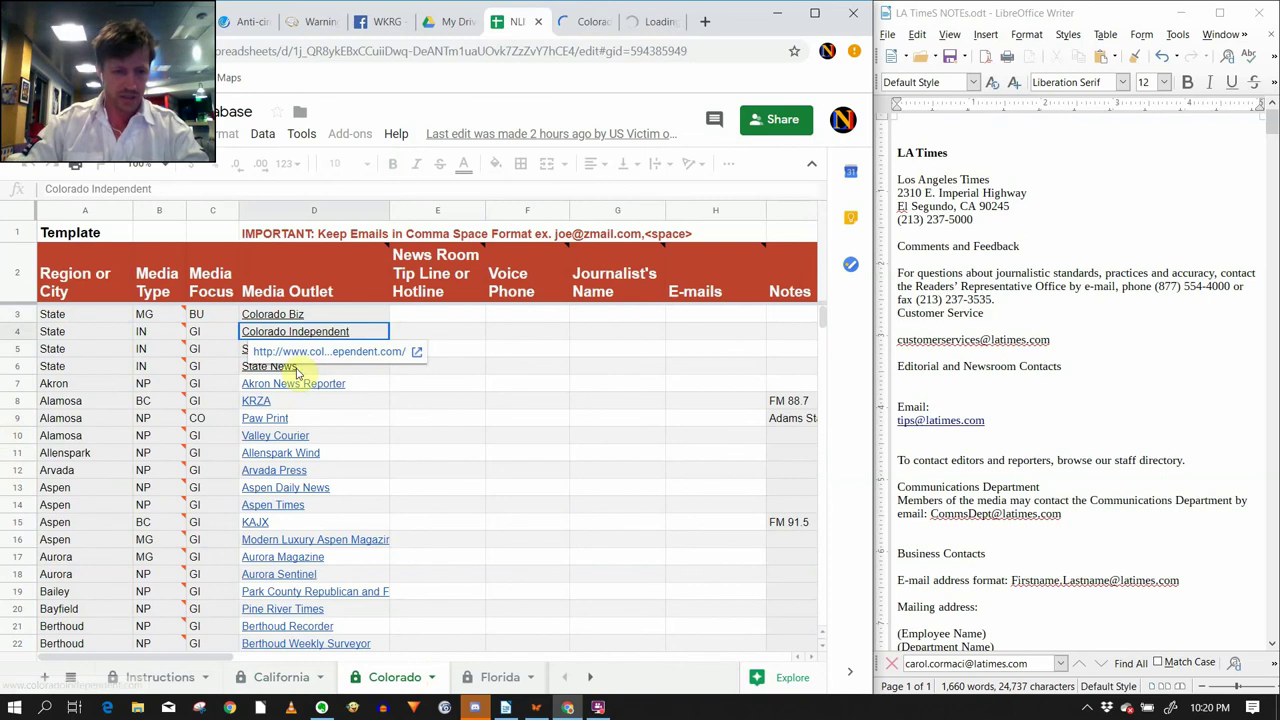
pyautogui.click(252, 350)
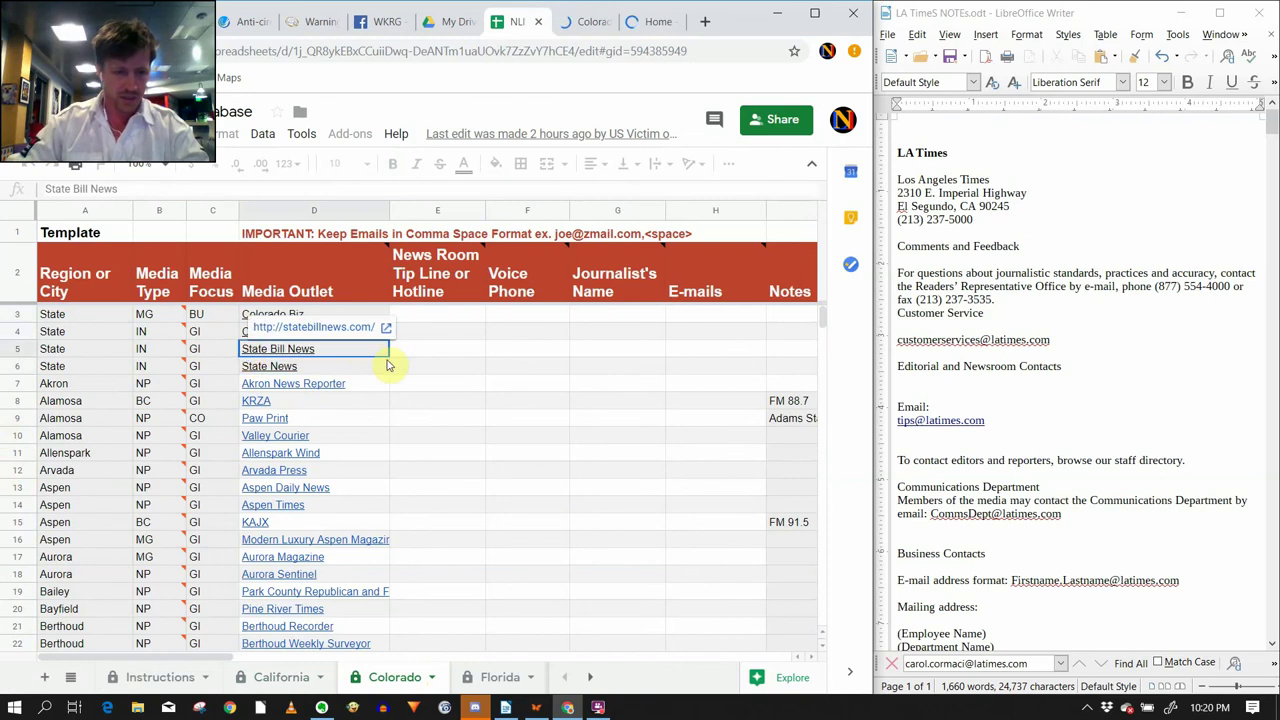
pyautogui.click(382, 330)
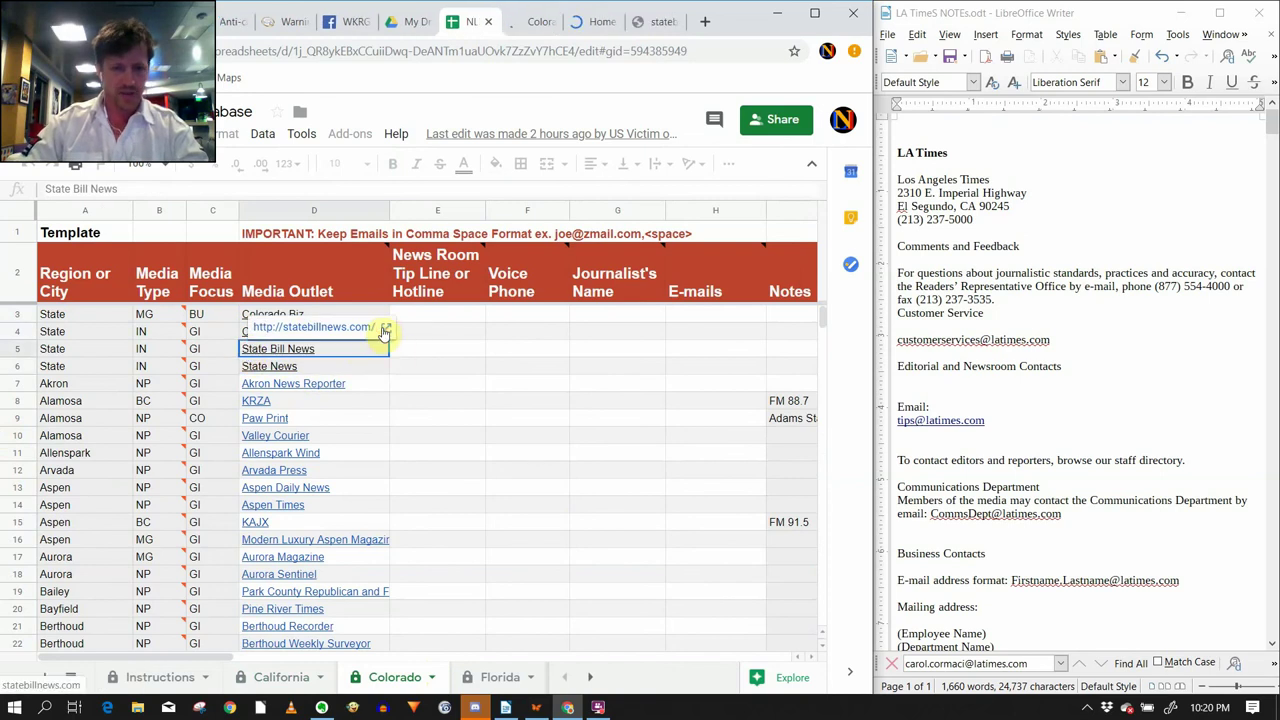
# Check the Colorado Biz site with its Contact Us link, The Colorado Independent and State Bill News sites, closing each tab.
pyautogui.click(537, 22)
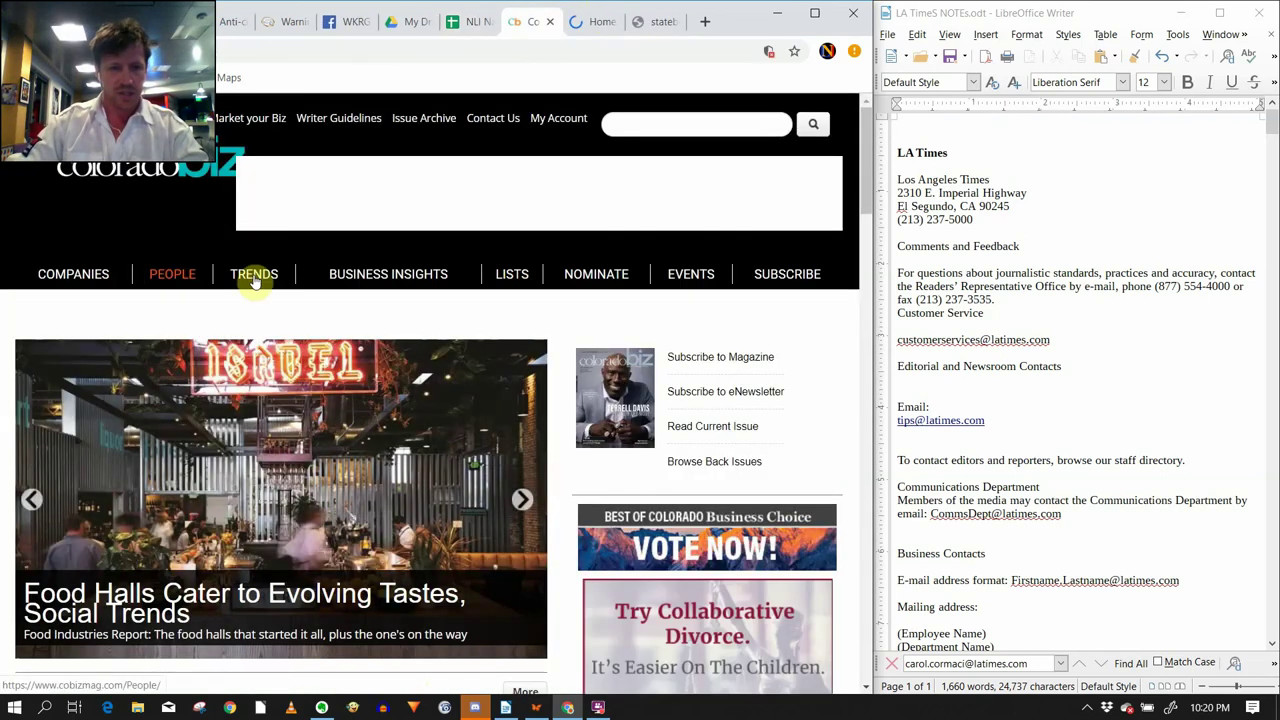
pyautogui.click(494, 128)
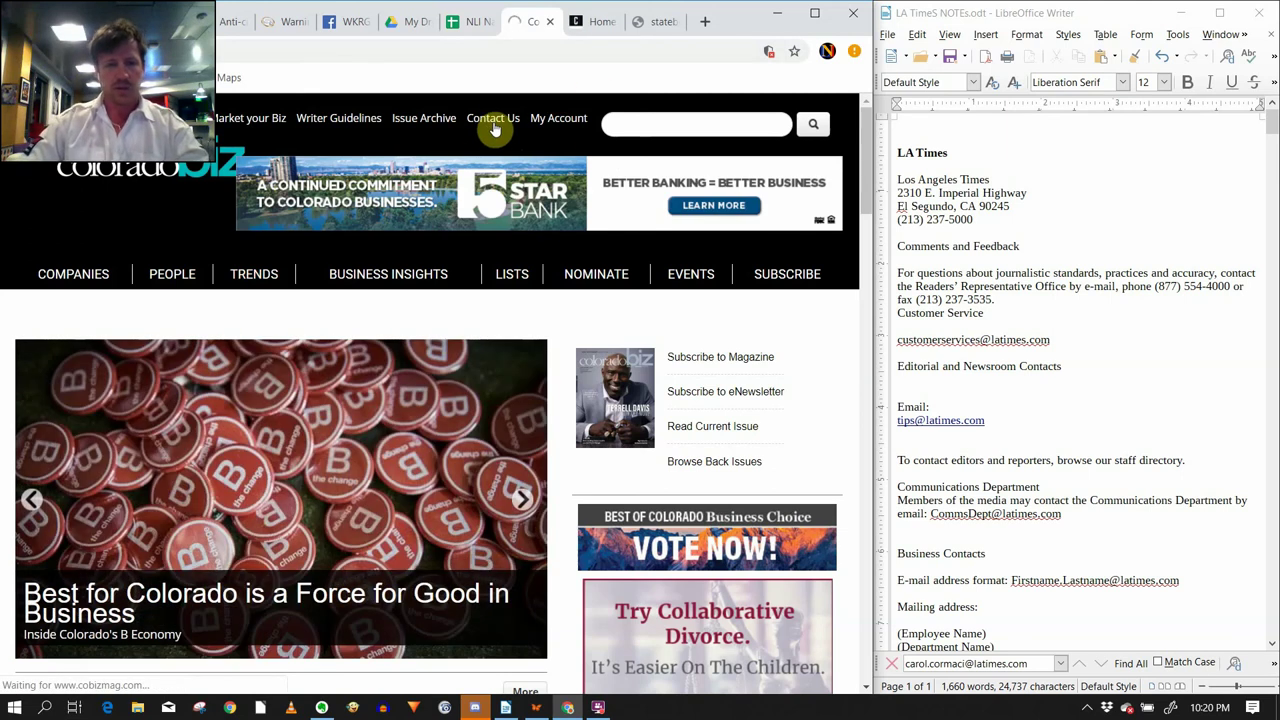
pyautogui.click(548, 21)
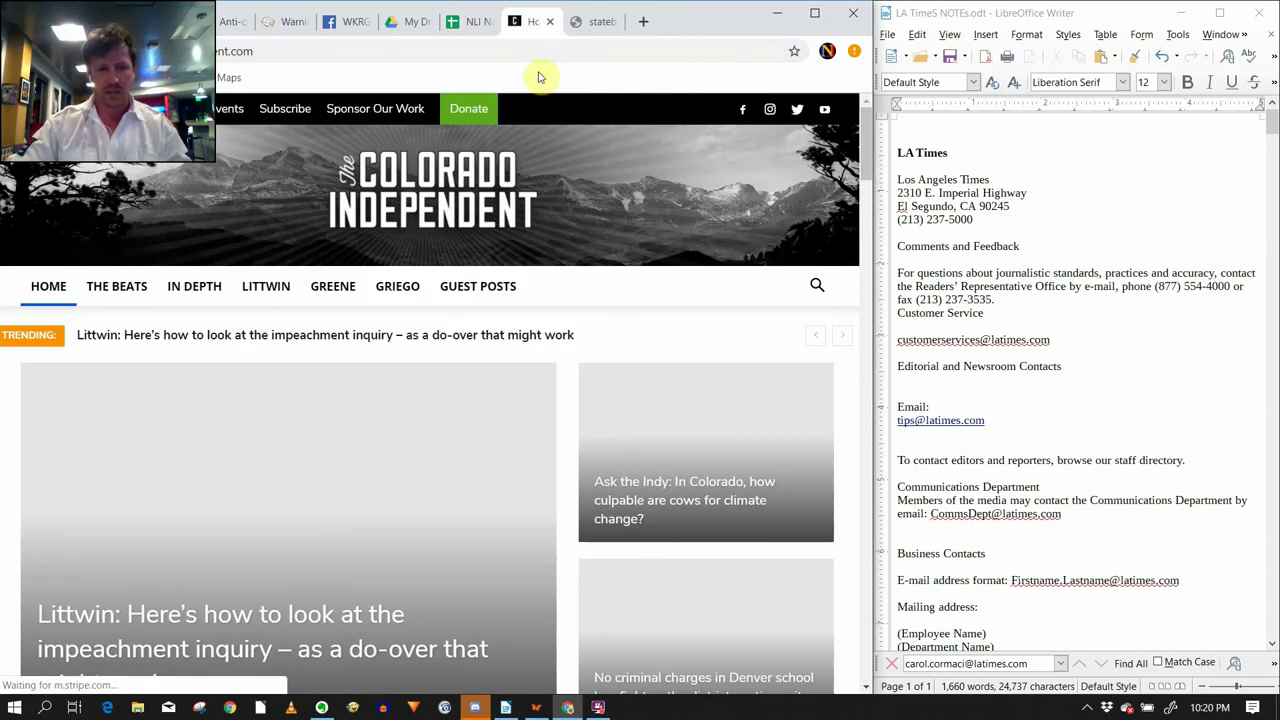
pyautogui.click(603, 23)
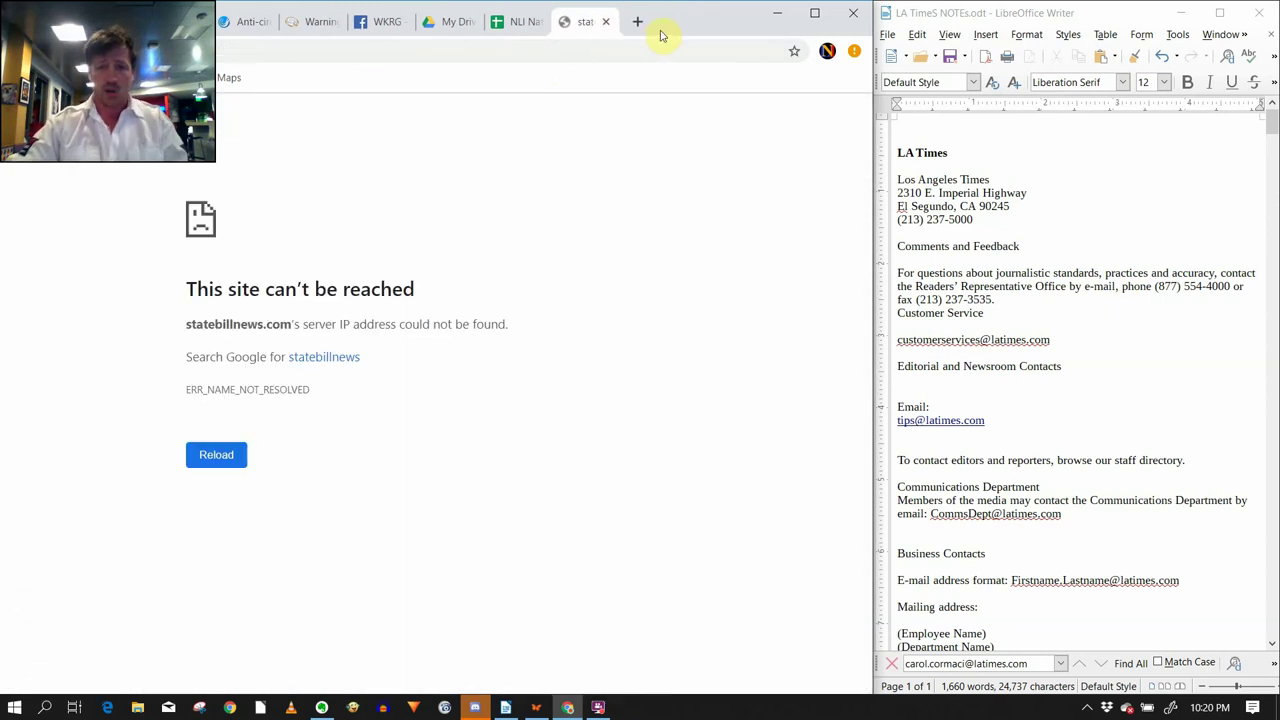
pyautogui.click(606, 22)
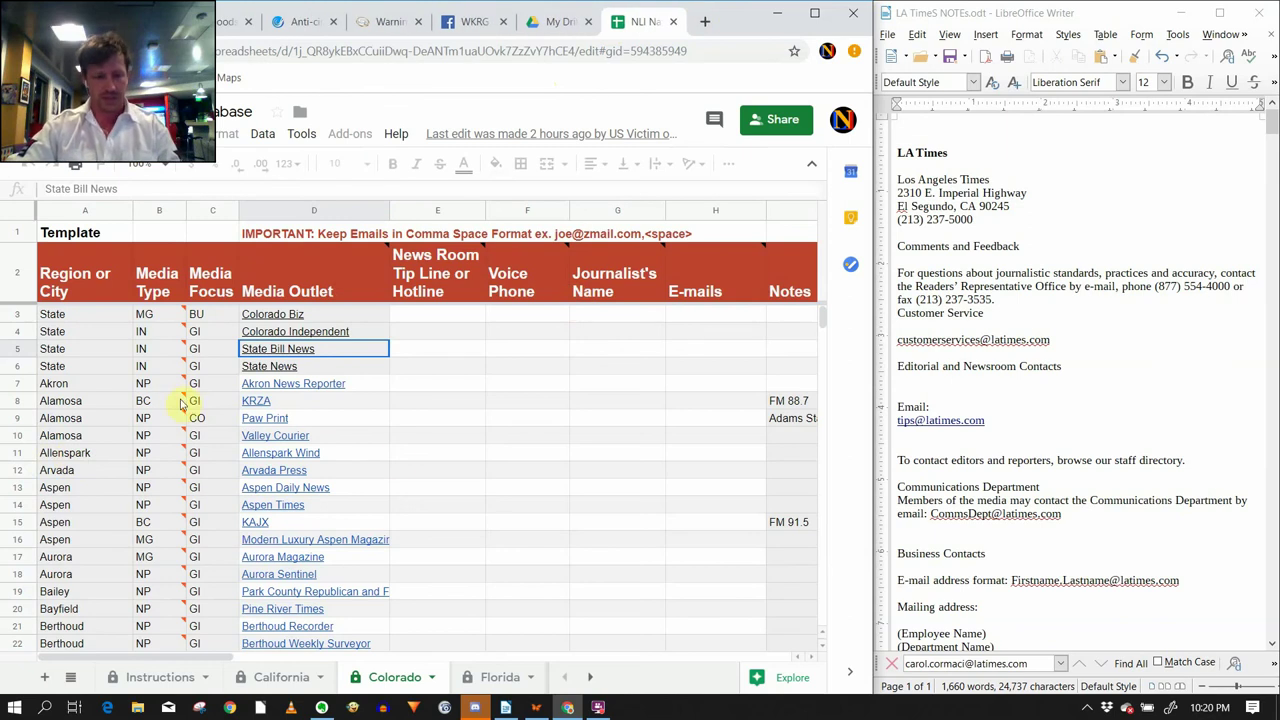
# Return to the Los Angeles Times entry on the California sheet.
pyautogui.click(276, 677)
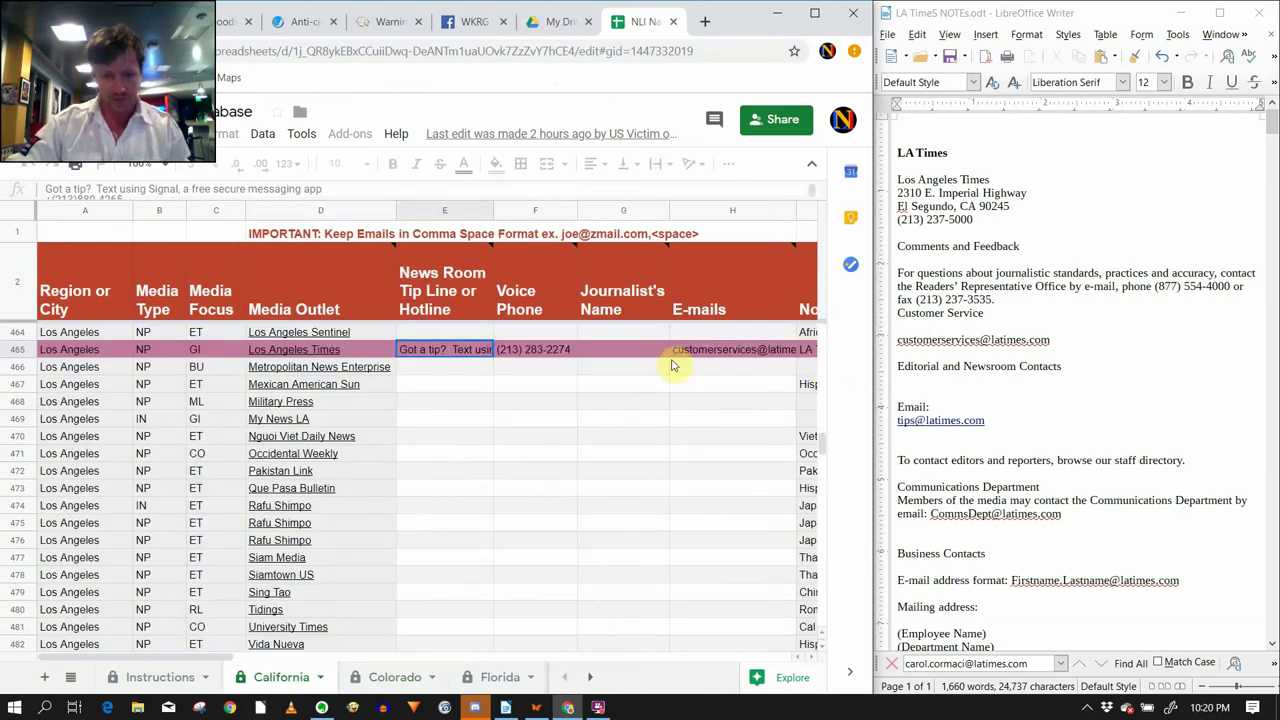
# Select the Los Angeles Times e-mails cell and enlarge the formula bar to show its list of addresses.
pyautogui.click(697, 352)
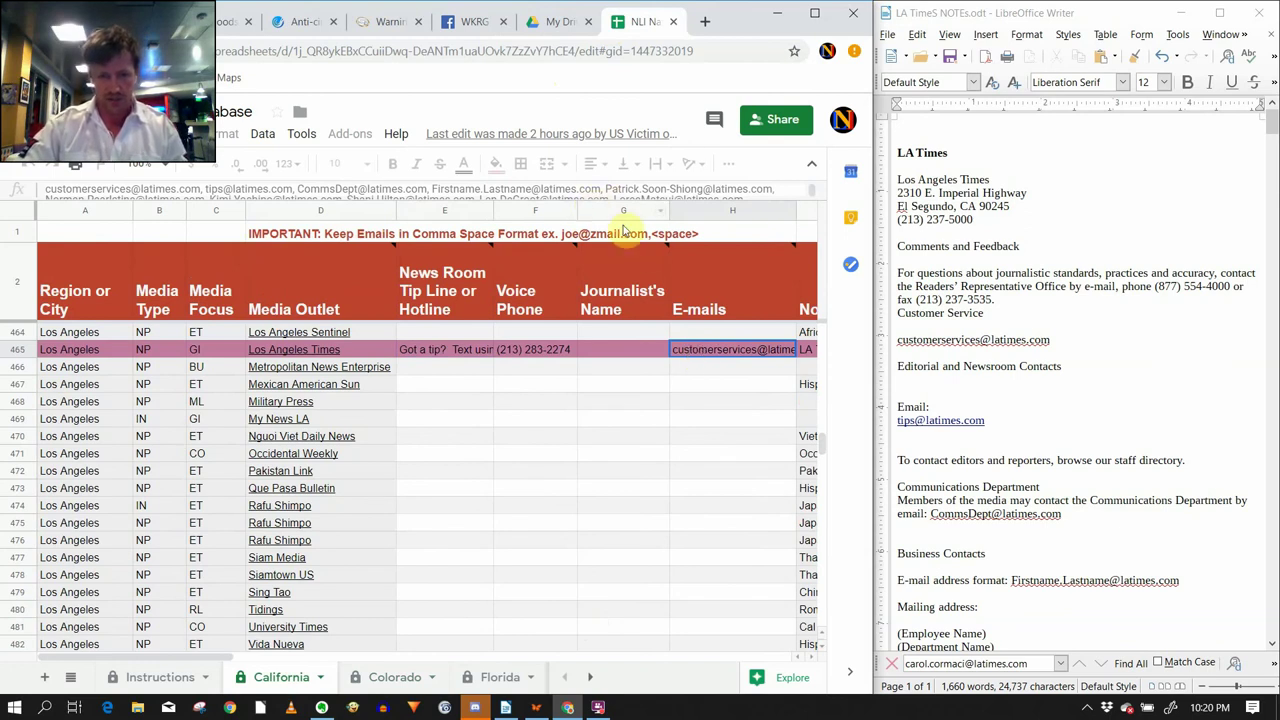
pyautogui.moveTo(581, 198); pyautogui.dragTo(560, 528)
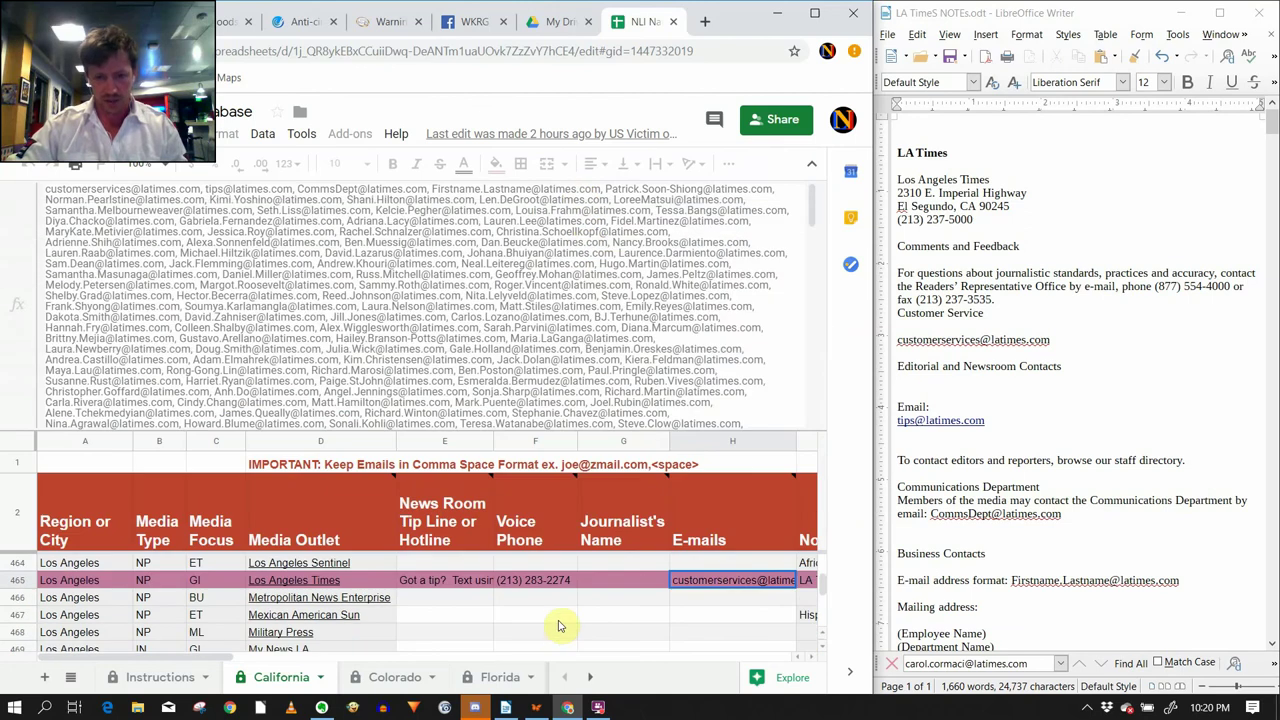
pyautogui.moveTo(812, 196)
pyautogui.mouseDown()
pyautogui.moveTo(812, 395)
pyautogui.moveTo(812, 190)
pyautogui.mouseUp()
# Widen the LA Times notes document and compare its masthead and audience engagement contacts with the sheet's e-mail list.
pyautogui.click(1050, 191)
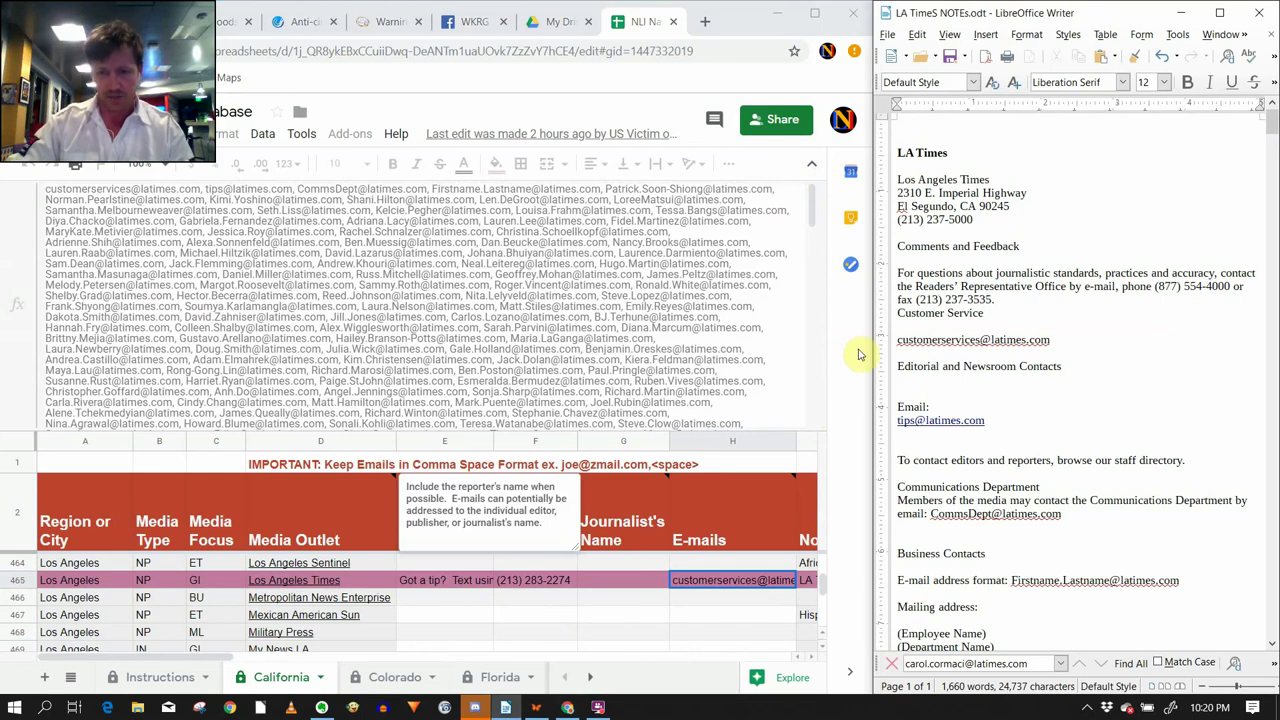
pyautogui.moveTo(866, 348); pyautogui.dragTo(846, 348)
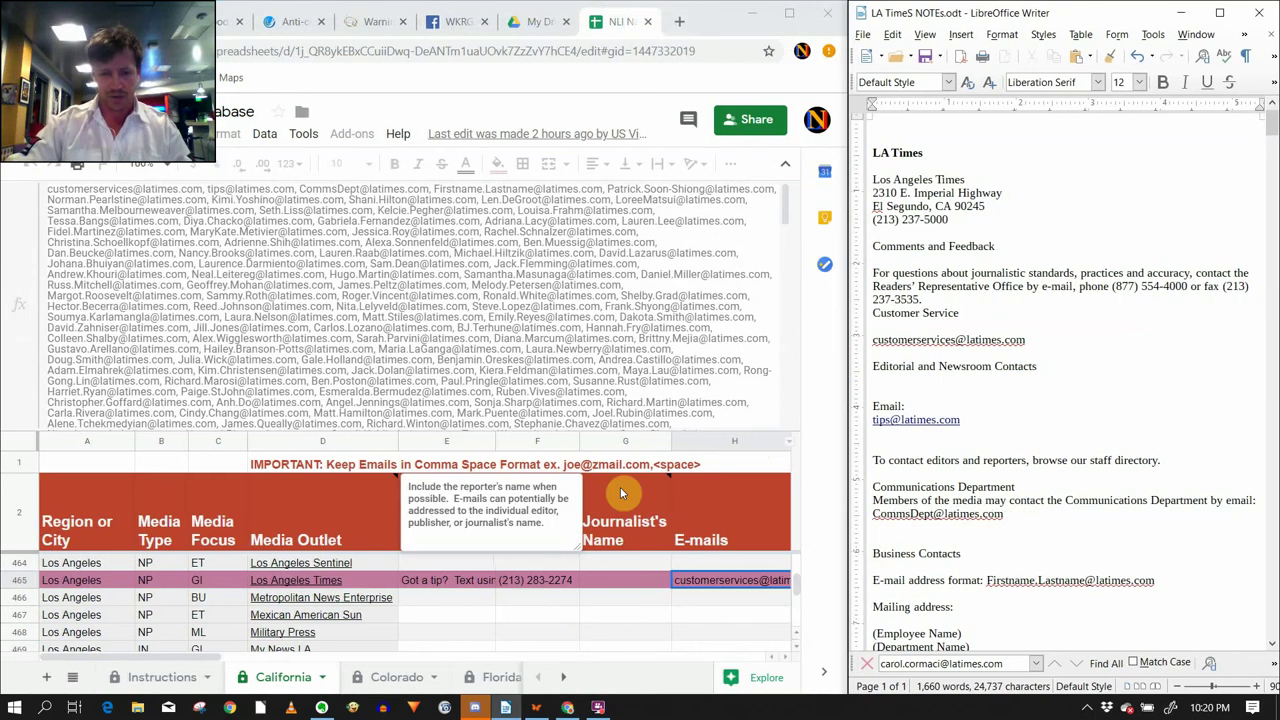
pyautogui.press('pagedown')
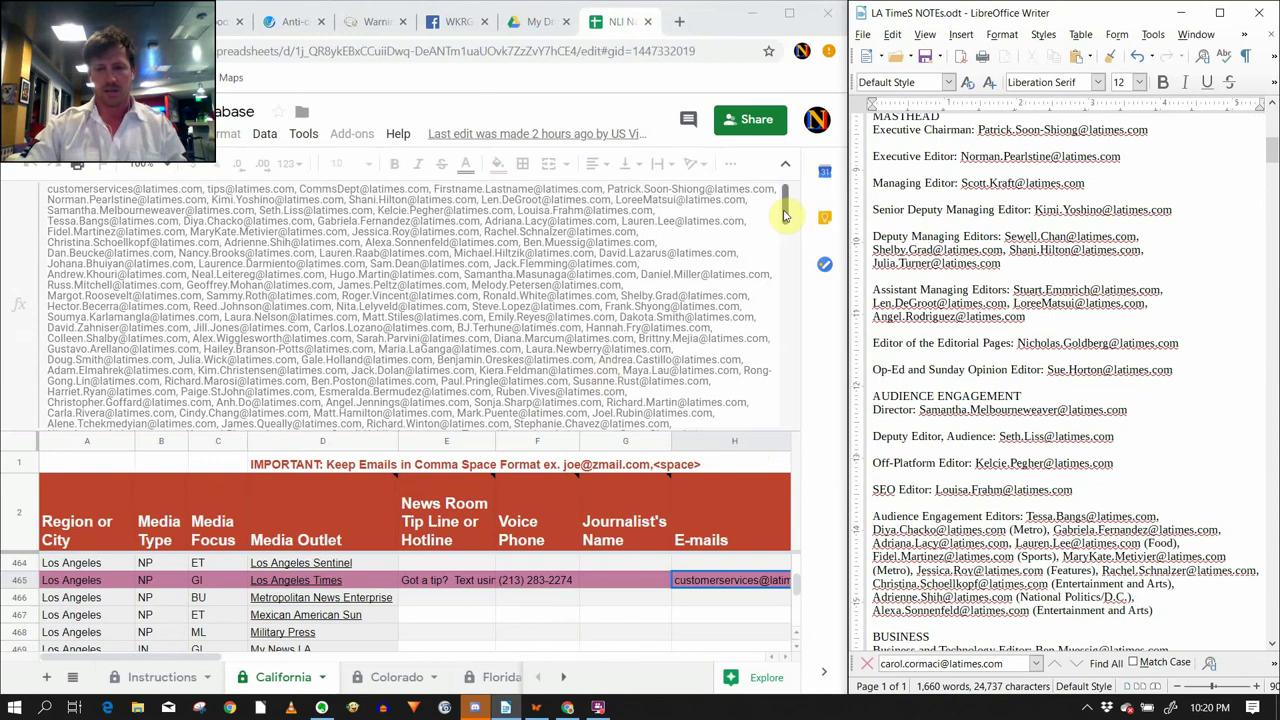
pyautogui.moveTo(786, 206)
pyautogui.mouseDown()
pyautogui.moveTo(785, 438)
pyautogui.moveTo(791, 195)
pyautogui.mouseUp()
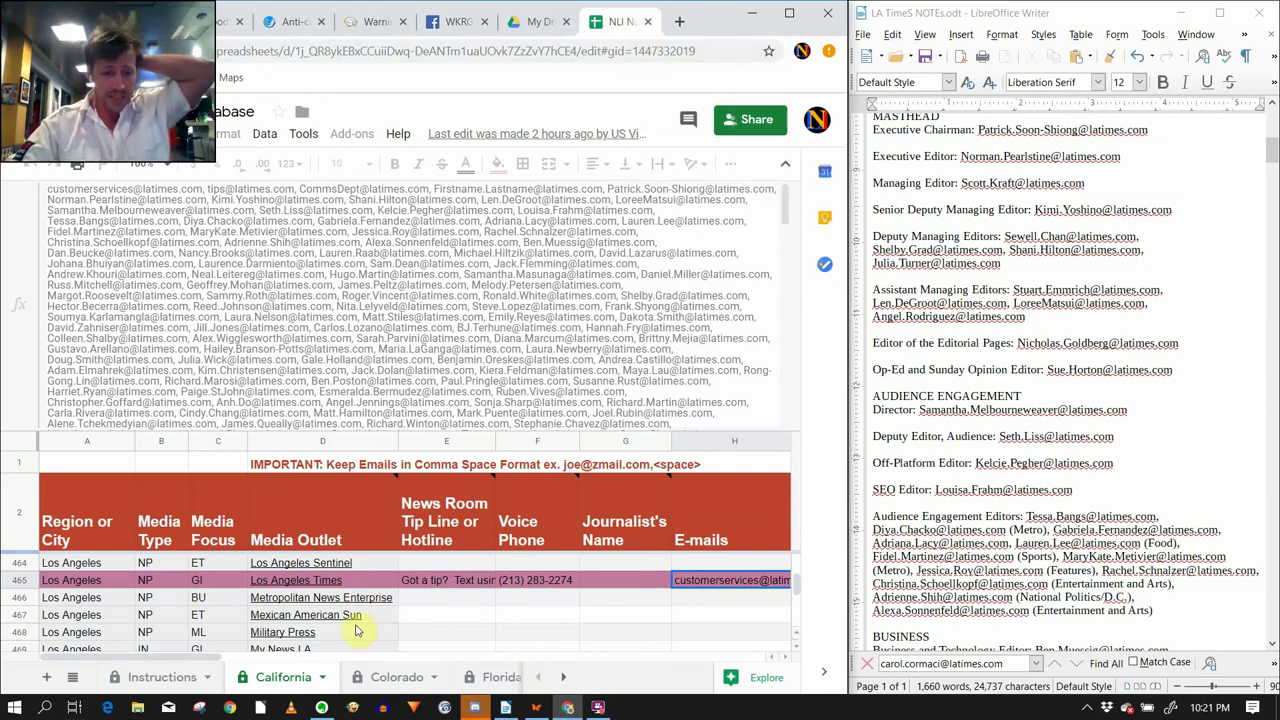
pyautogui.scroll(6, 600, 523)
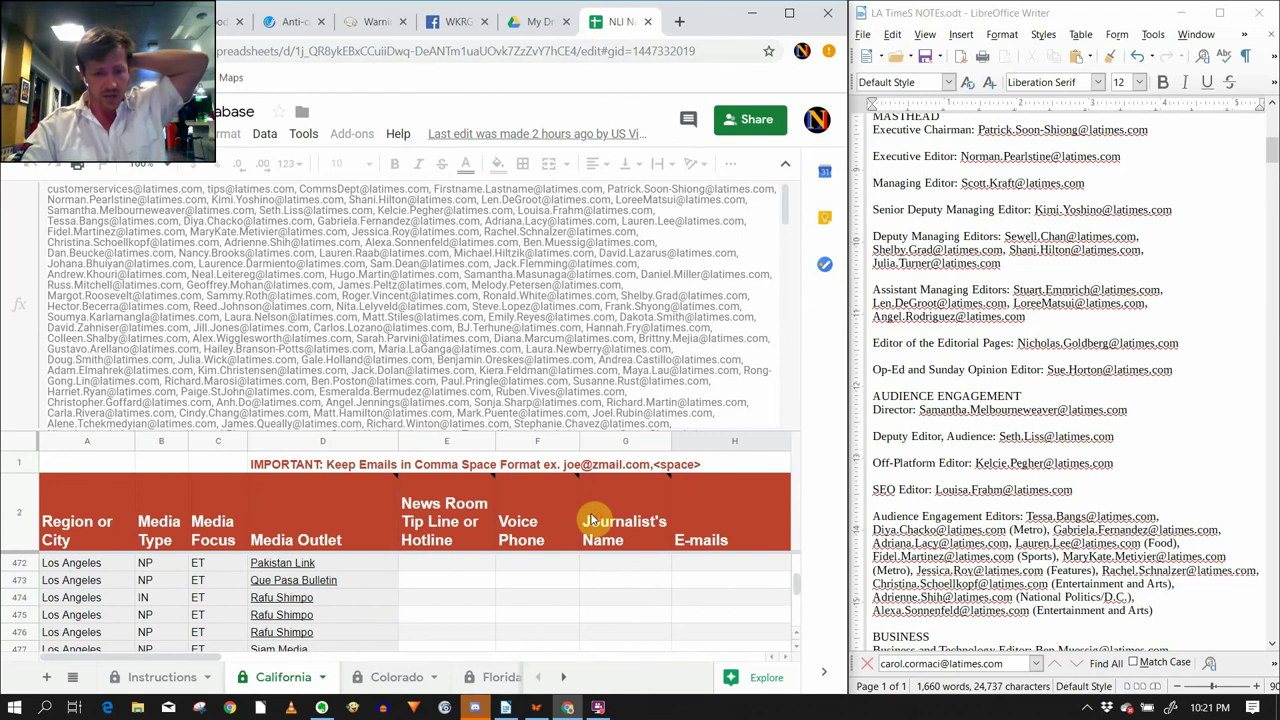
pyautogui.scroll(20, 592, 519)
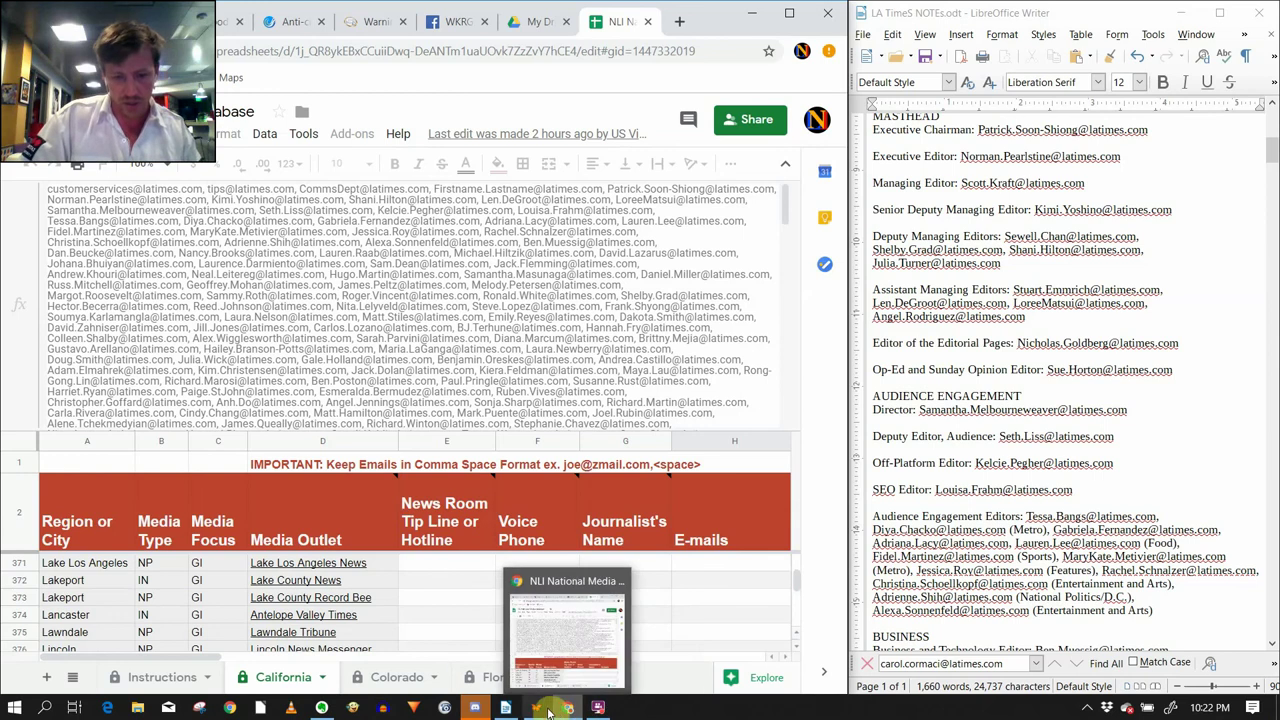
# Switch to Discord, review the intactivist-database-progress channel, and minimize Discord to return to the spreadsheet.
pyautogui.click(474, 707)
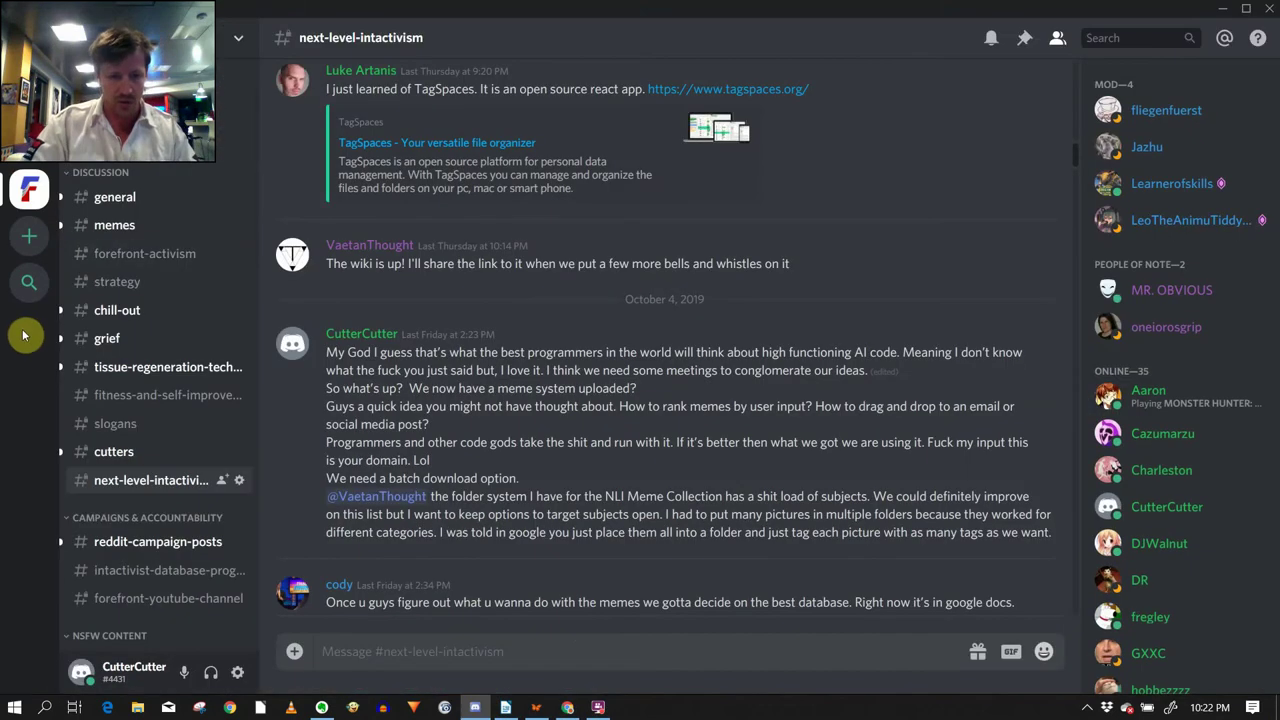
pyautogui.scroll(-3, 180, 420)
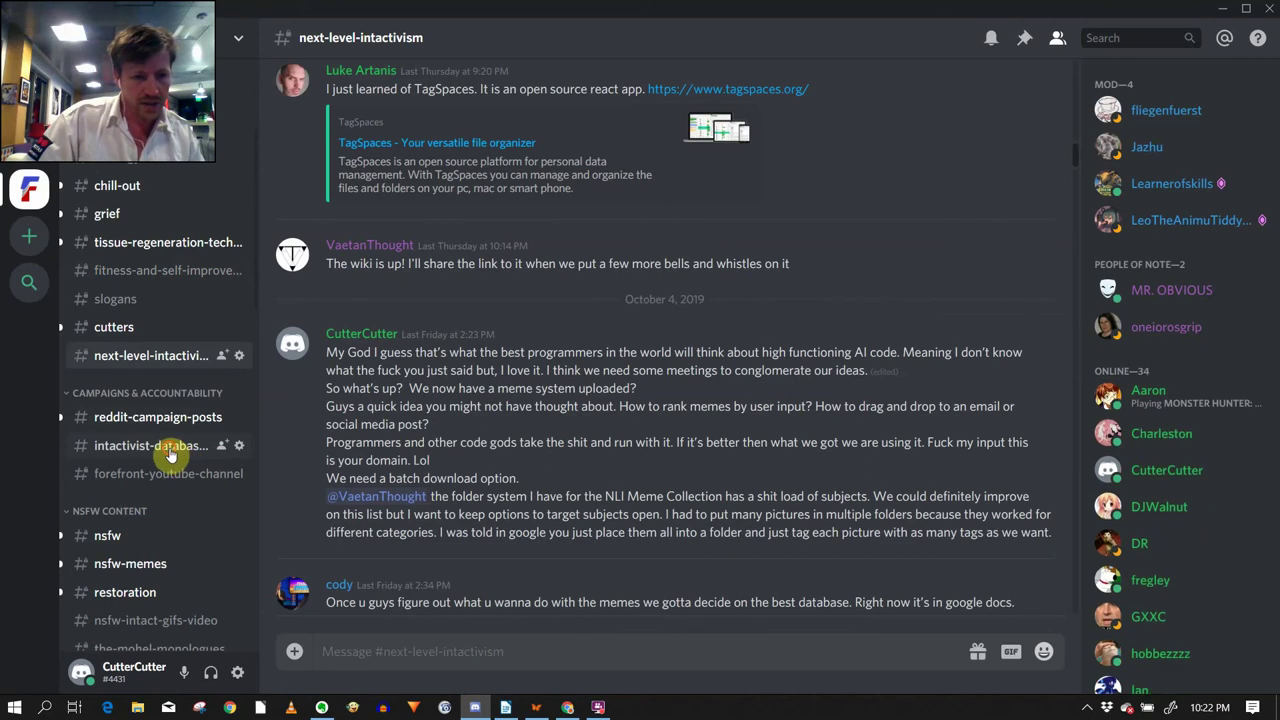
pyautogui.click(170, 454)
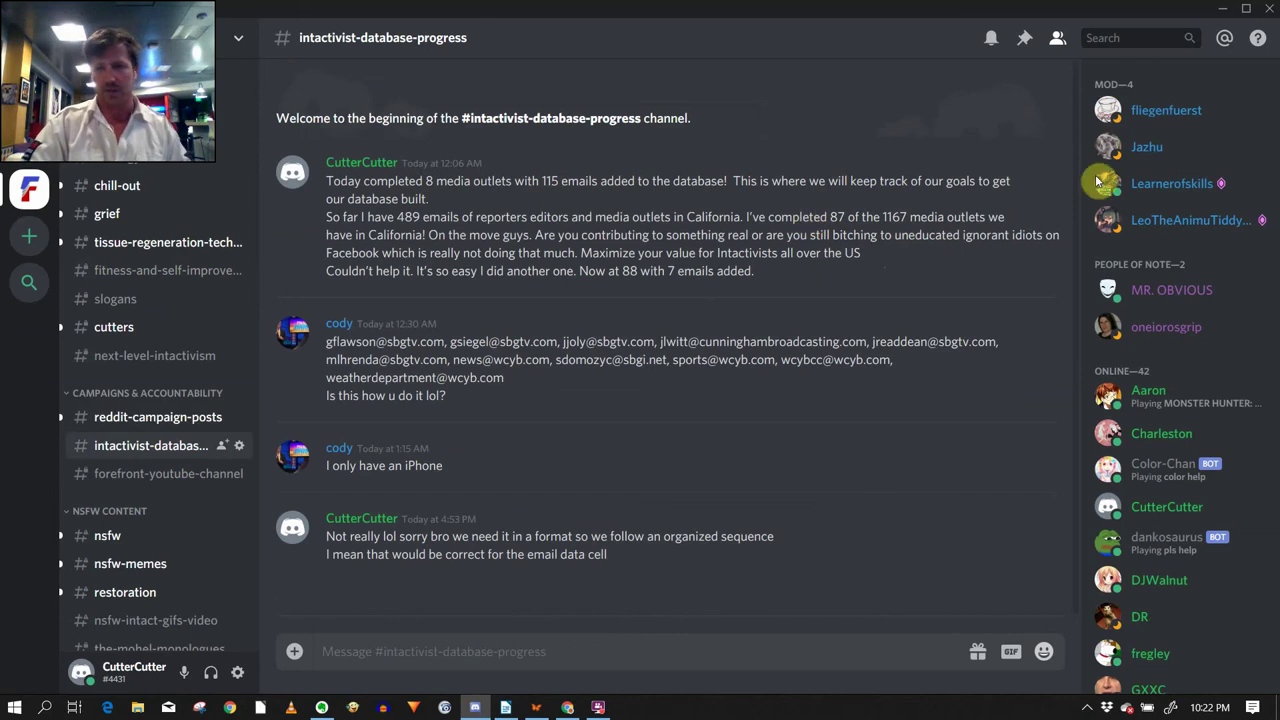
pyautogui.click(1222, 8)
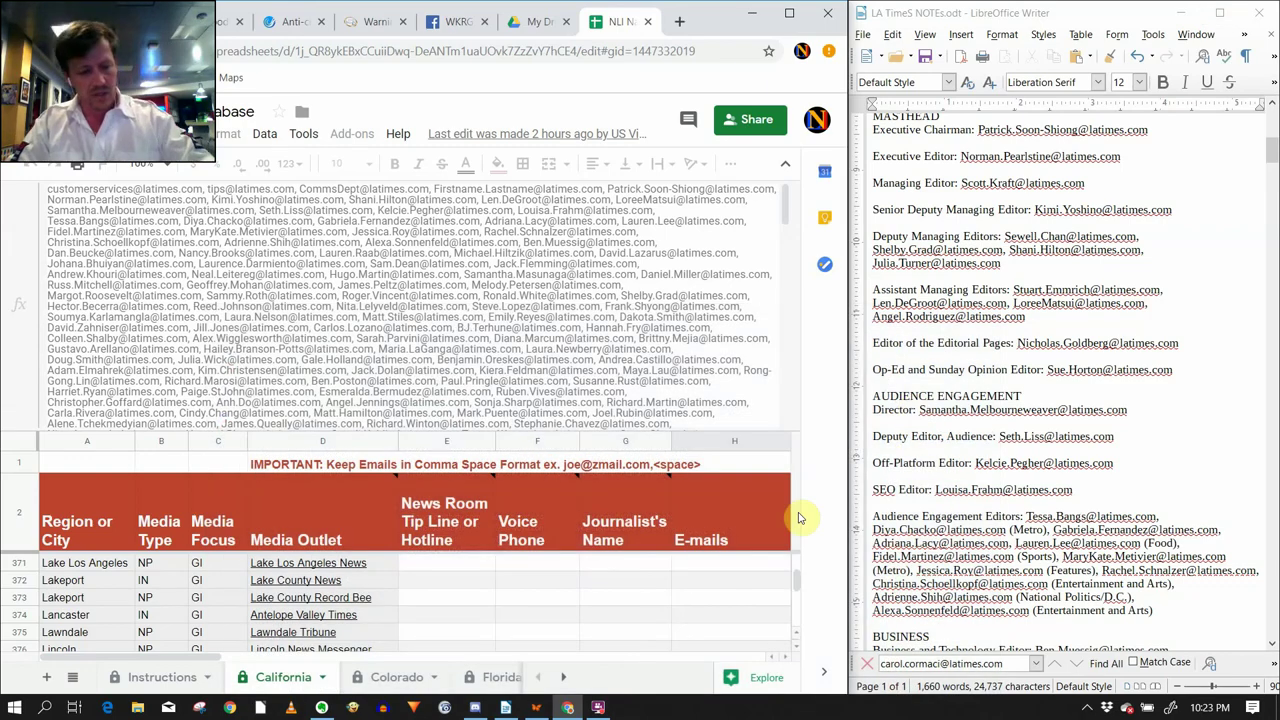